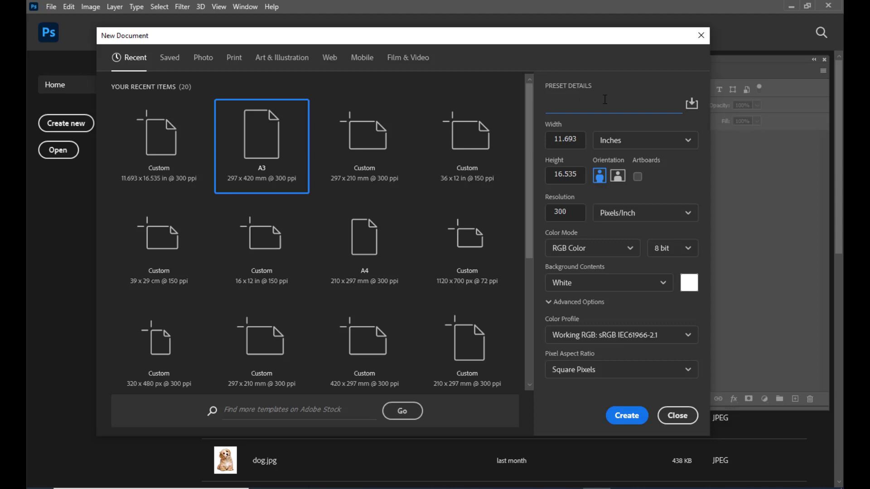
Create the DANCEACADEMY document at 11.693 × 16.535 in and 150 ppi with a white background.
{"action": "type", "text": "DANCEACADEMY"}
{"action": "mouse_move", "coordinate": [584, 32]}
{"action": "left_mouse_down"}
{"action": "mouse_move", "coordinate": [557, 33]}
{"action": "mouse_move", "coordinate": [598, 38]}
{"action": "left_mouse_up"}
{"action": "left_click_drag", "start_coordinate": [582, 209], "coordinate": [569, 208]}
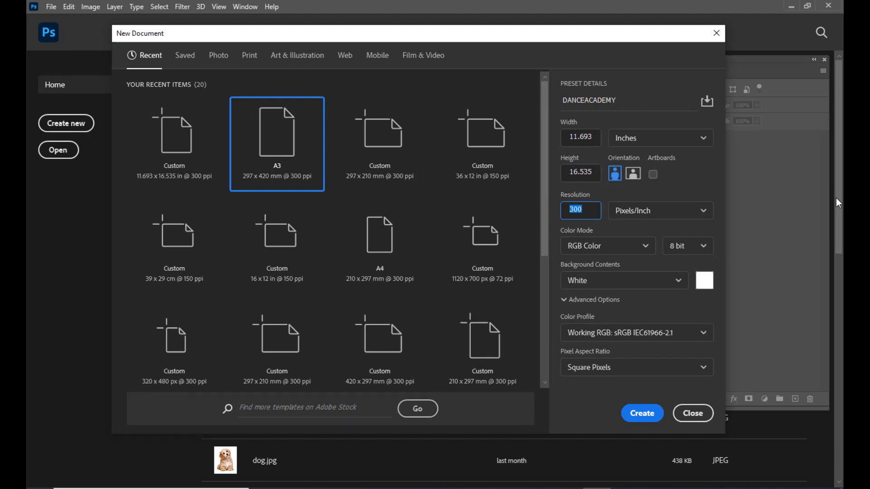
{"action": "type", "text": "150"}
{"action": "left_click", "coordinate": [585, 177]}
{"action": "left_click_drag", "start_coordinate": [570, 39], "coordinate": [536, 46]}
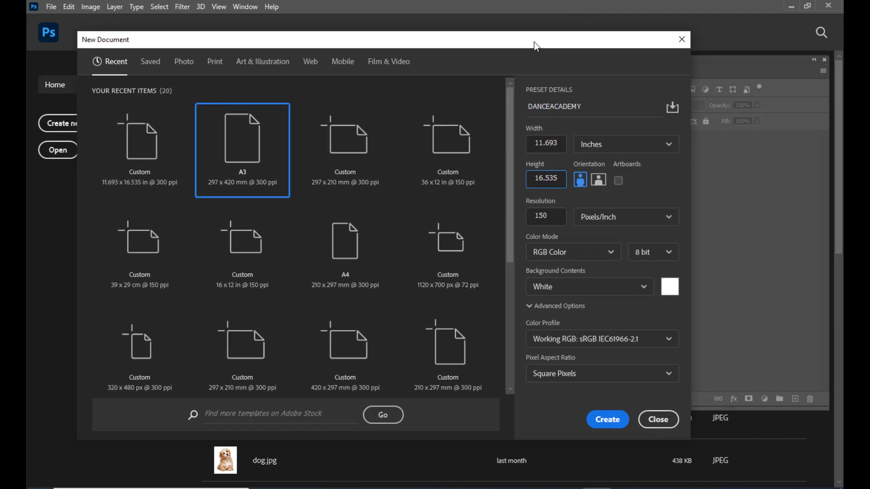
{"action": "left_click_drag", "start_coordinate": [533, 42], "coordinate": [521, 42]}
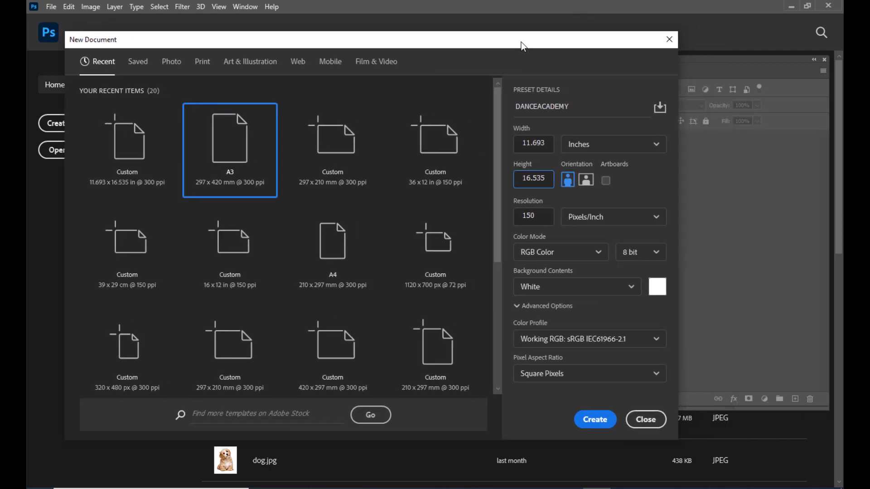
{"action": "left_click_drag", "start_coordinate": [466, 38], "coordinate": [453, 25]}
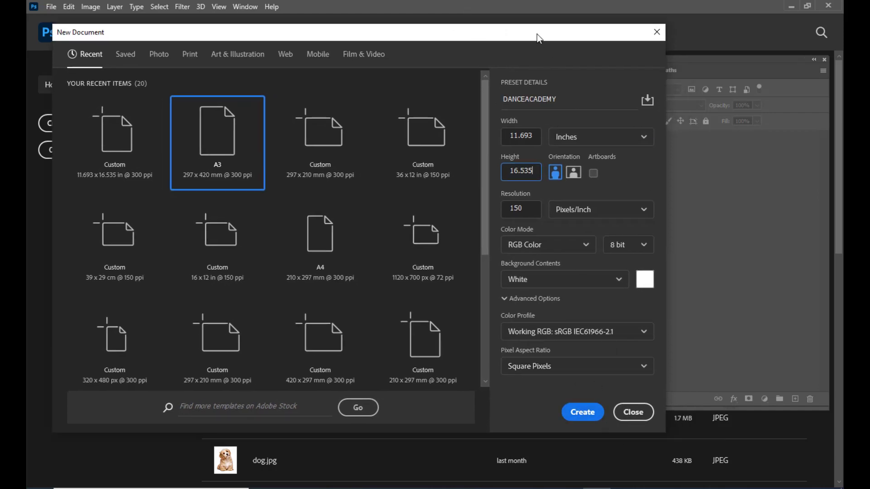
{"action": "left_click_drag", "start_coordinate": [537, 34], "coordinate": [546, 38]}
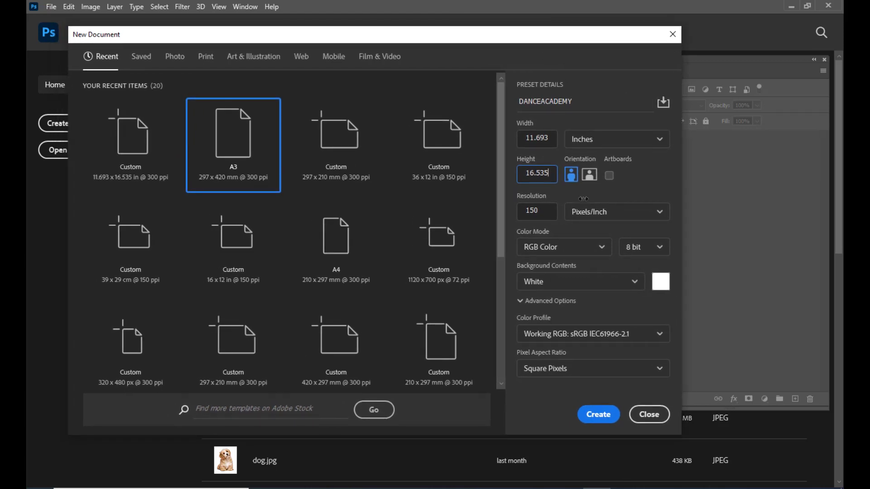
{"action": "left_click", "coordinate": [597, 420]}
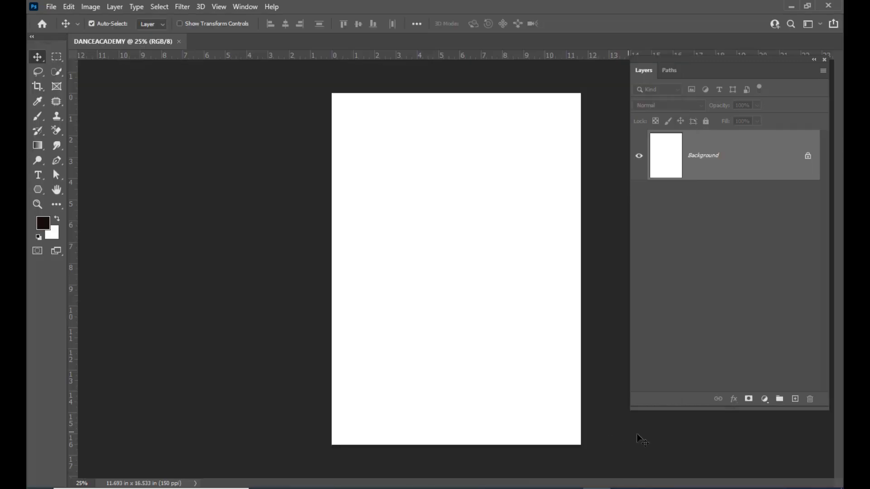
Float the poster in its own window and open darkclouds.jpg.
{"action": "left_click_drag", "start_coordinate": [138, 42], "coordinate": [386, 70]}
{"action": "left_click_drag", "start_coordinate": [495, 438], "coordinate": [666, 479]}
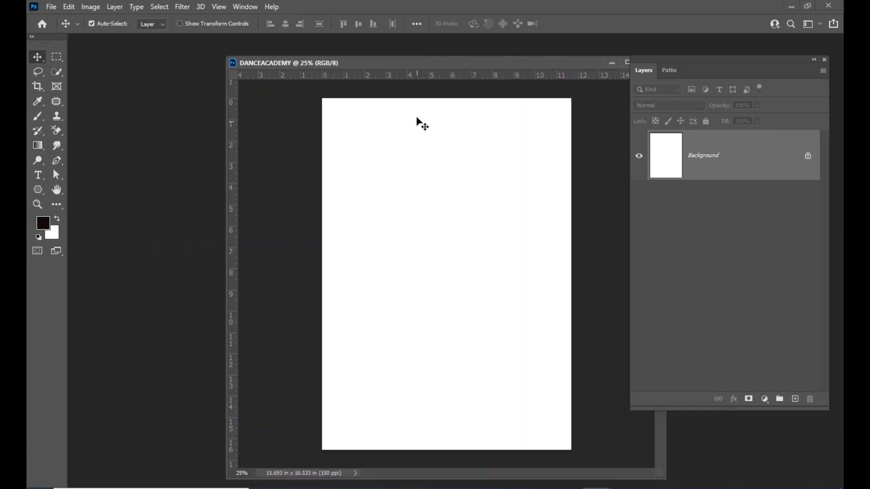
{"action": "left_click_drag", "start_coordinate": [430, 60], "coordinate": [413, 65]}
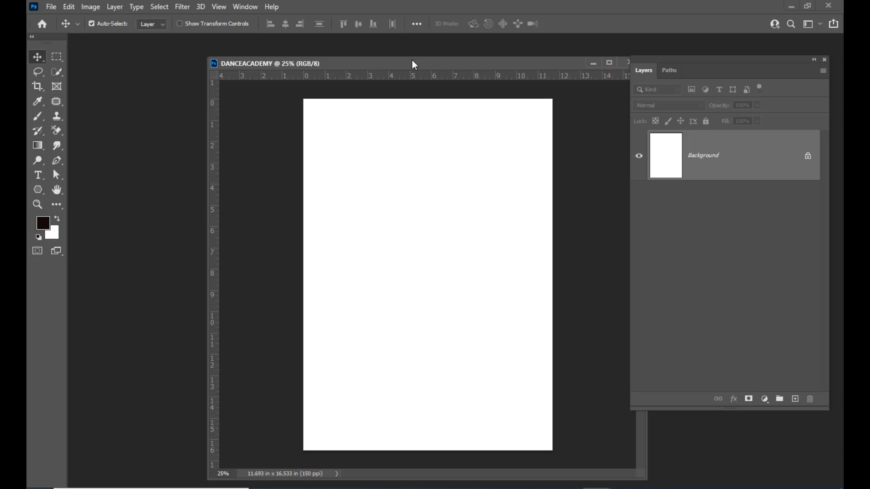
{"action": "key", "text": "ctrl+o"}
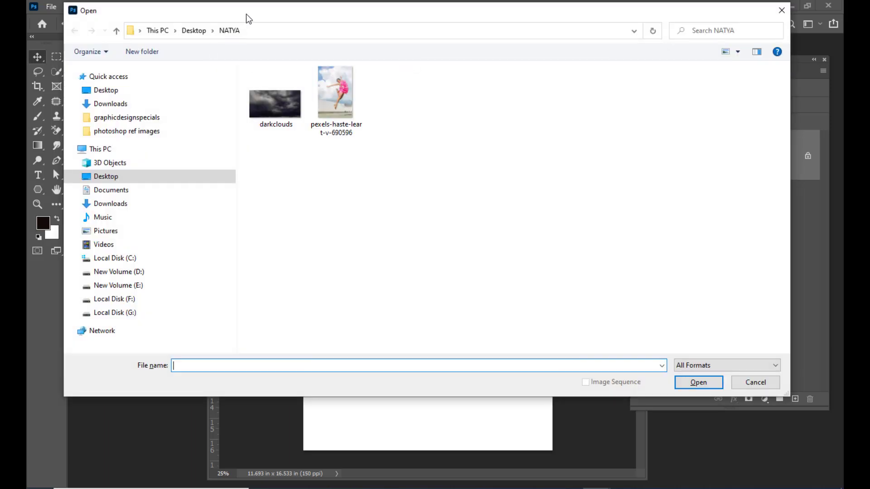
{"action": "left_click_drag", "start_coordinate": [246, 15], "coordinate": [286, 20]}
{"action": "left_click", "coordinate": [324, 92]}
{"action": "left_click_drag", "start_coordinate": [372, 20], "coordinate": [360, 20]}
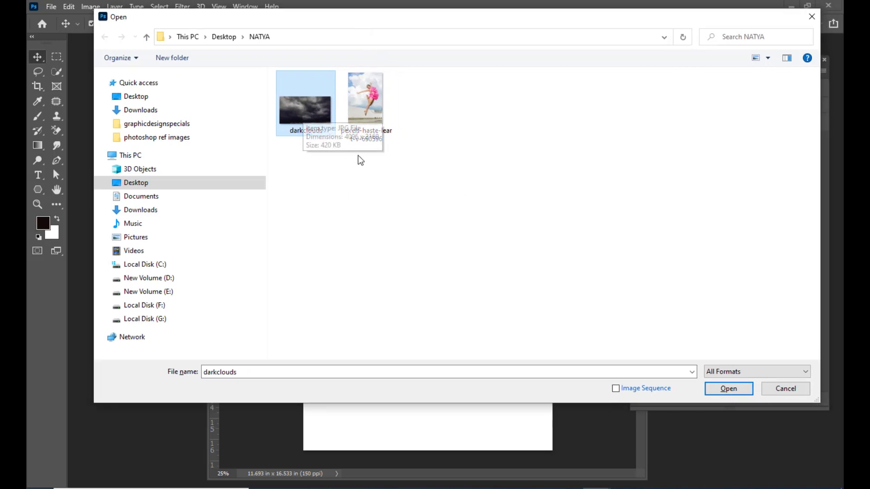
{"action": "left_click", "coordinate": [742, 389]}
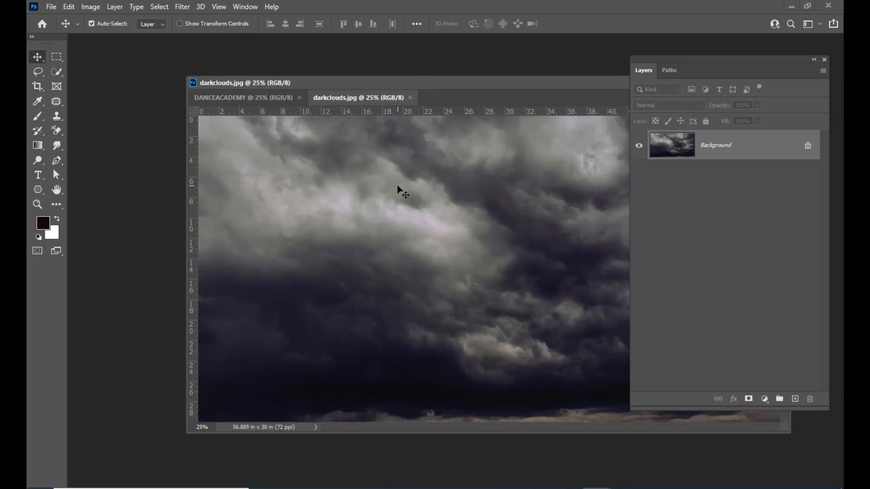
Move the clouds onto DANCEACADEMY and scale them up to fill the whole canvas.
{"action": "left_click_drag", "start_coordinate": [398, 189], "coordinate": [378, 171]}
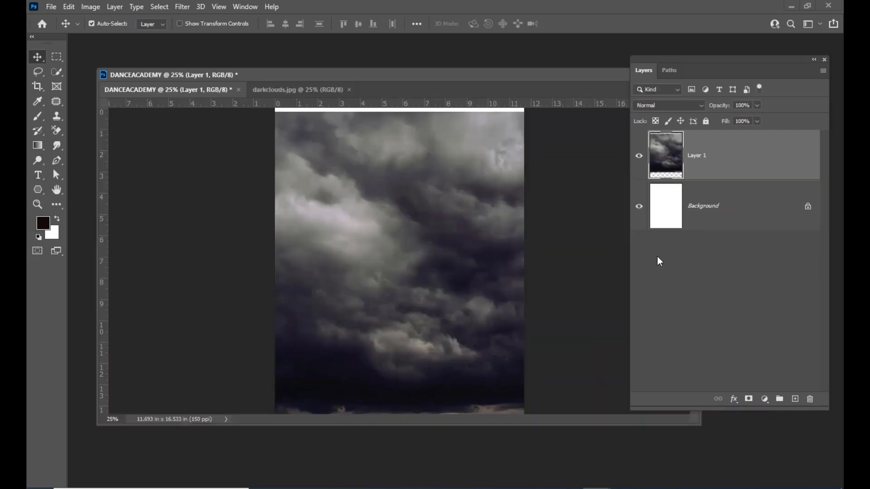
{"action": "key", "text": "ctrl+minus"}
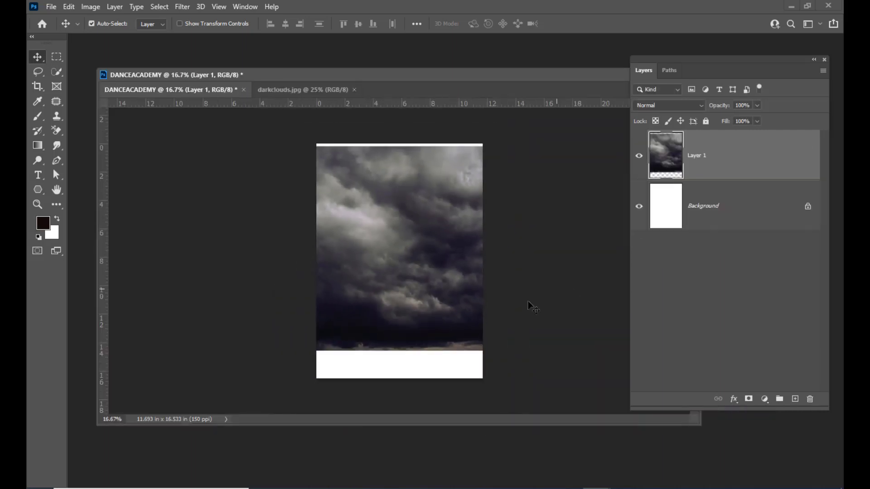
{"action": "left_click_drag", "start_coordinate": [455, 243], "coordinate": [458, 274]}
{"action": "key", "text": "ctrl+t"}
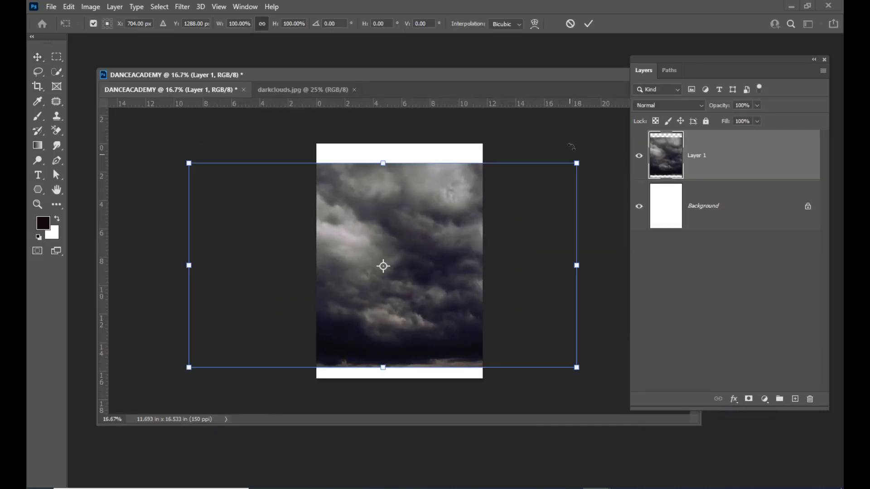
{"action": "left_click_drag", "start_coordinate": [576, 163], "coordinate": [635, 133]}
{"action": "left_click_drag", "start_coordinate": [460, 265], "coordinate": [460, 261]}
{"action": "key", "text": "Return"}
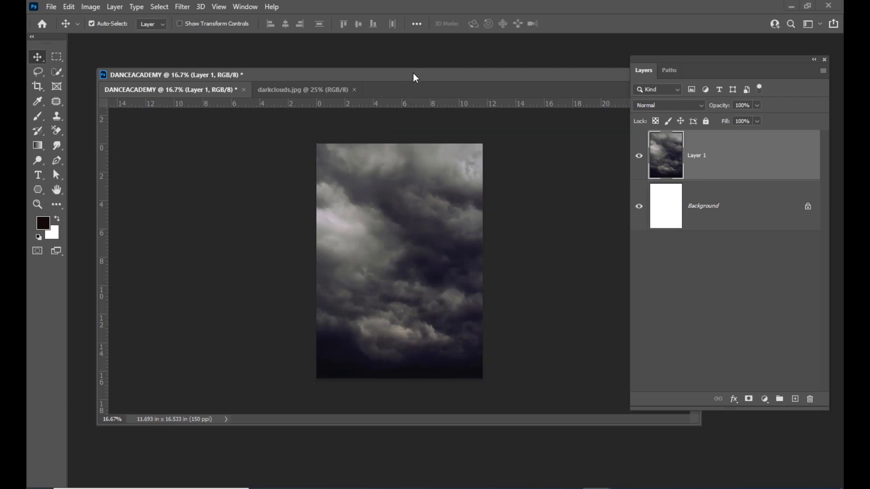
{"action": "left_click_drag", "start_coordinate": [413, 72], "coordinate": [405, 78]}
{"action": "left_click_drag", "start_coordinate": [460, 79], "coordinate": [464, 80]}
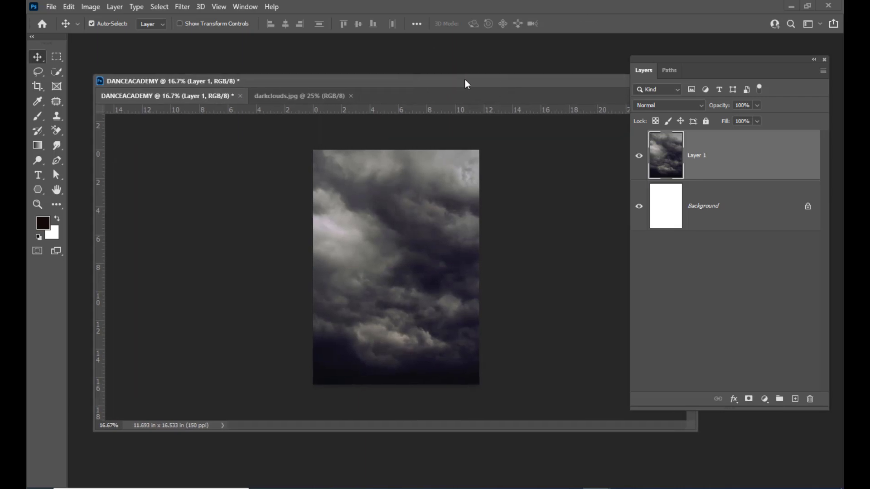
{"action": "key", "text": "ctrl+minus"}
{"action": "key", "text": "ctrl+plus"}
{"action": "key", "text": "ctrl+minus"}
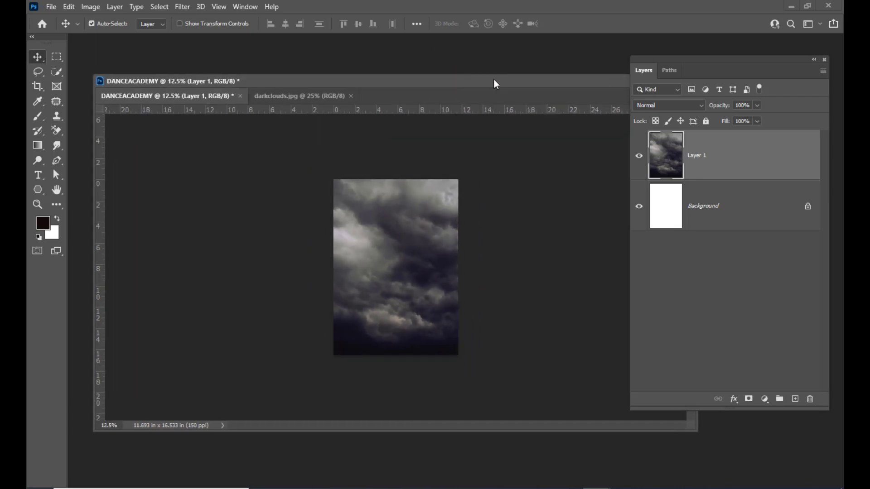
{"action": "left_click_drag", "start_coordinate": [658, 58], "coordinate": [597, 64]}
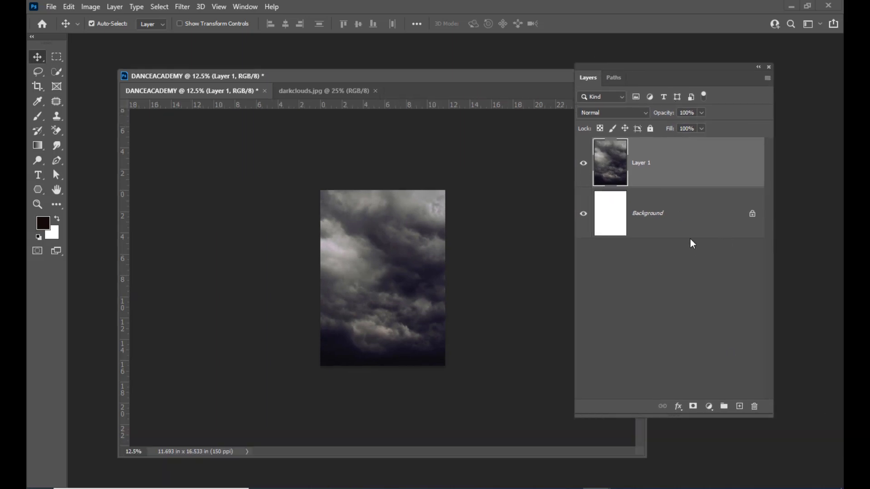
Unlock the white Background layer so it becomes Layer 0.
{"action": "left_click", "coordinate": [717, 227]}
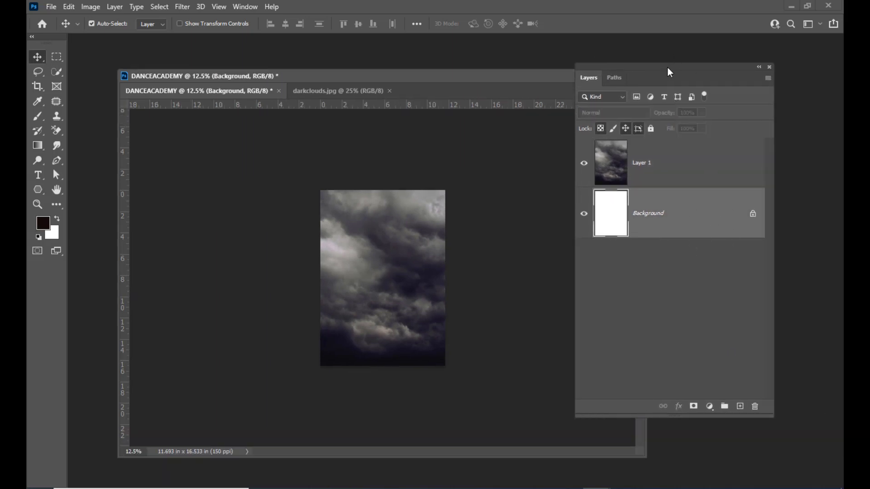
{"action": "left_click_drag", "start_coordinate": [669, 67], "coordinate": [700, 66]}
{"action": "left_click", "coordinate": [807, 206]}
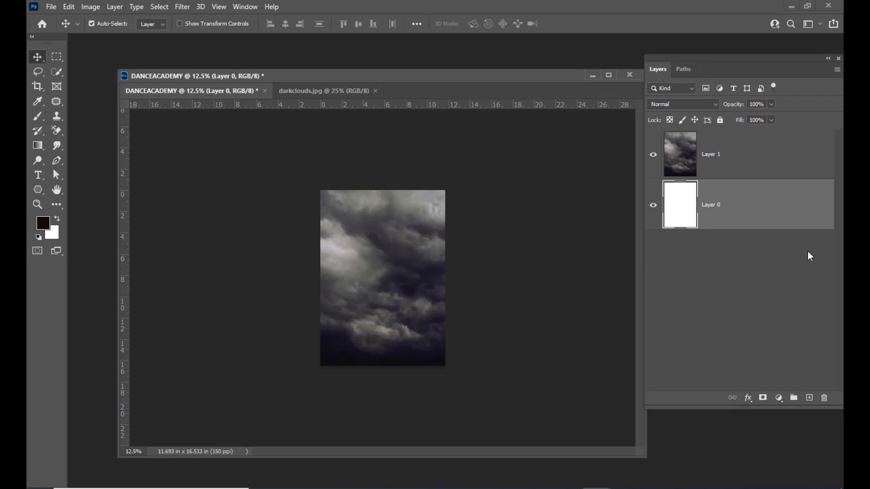
Reset default colours, fill Layer 0 with solid black, and select the clouds Layer 1.
{"action": "key", "text": "d"}
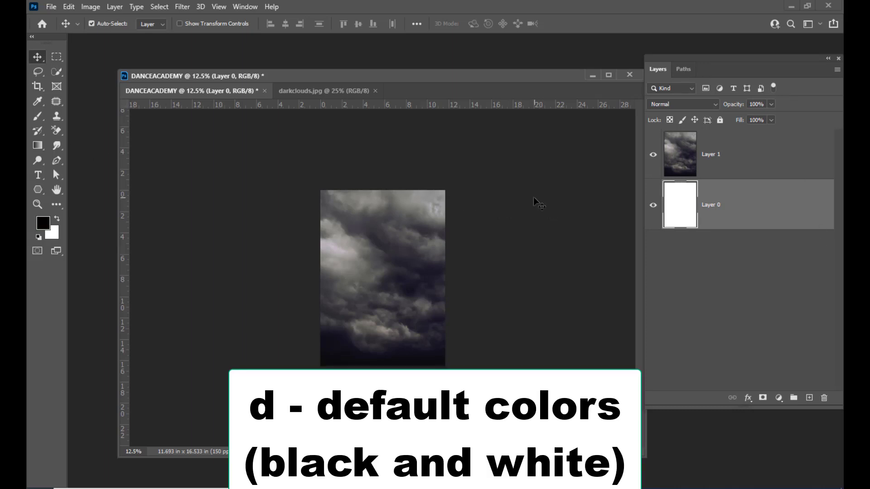
{"action": "left_click_drag", "start_coordinate": [209, 77], "coordinate": [218, 74]}
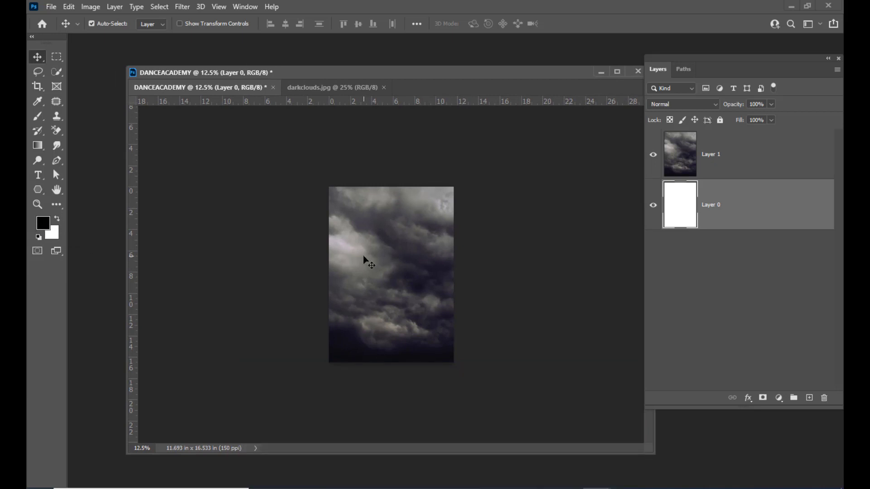
{"action": "key", "text": "alt+BackSpace"}
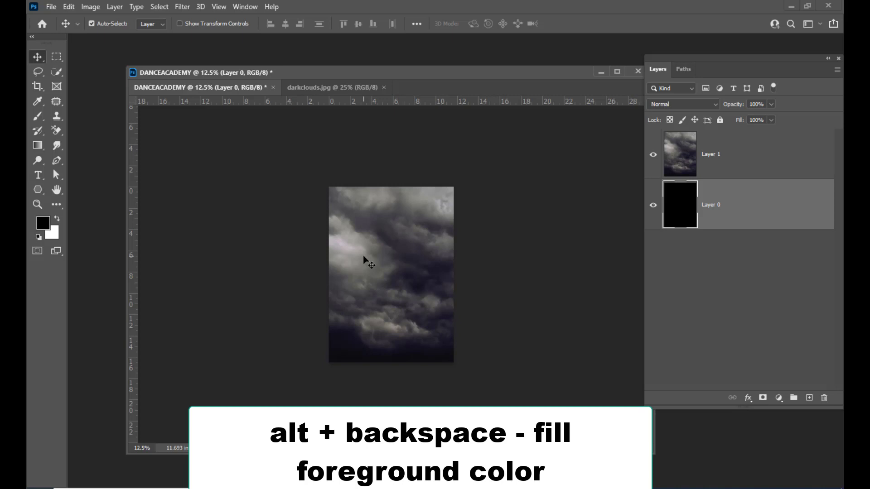
{"action": "left_click", "coordinate": [753, 144]}
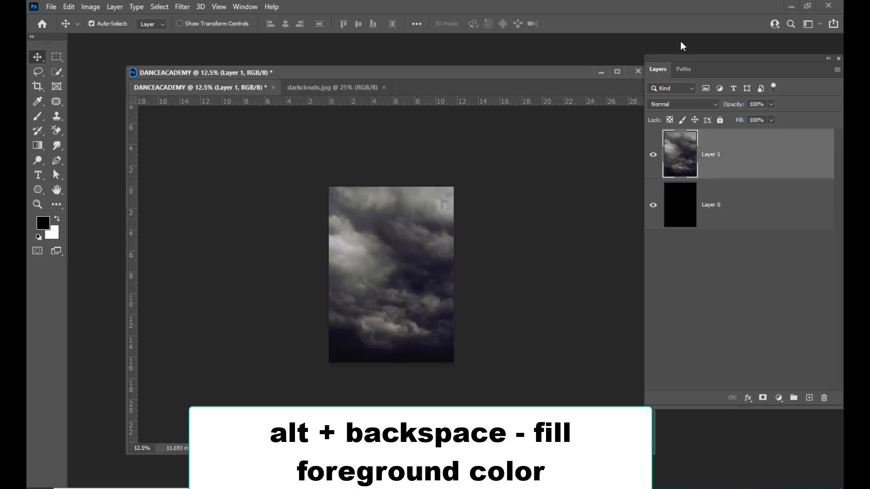
Add a linear 90° Gradient fill layer above the clouds from the fill/adjustment layer menu.
{"action": "left_click_drag", "start_coordinate": [677, 61], "coordinate": [607, 105]}
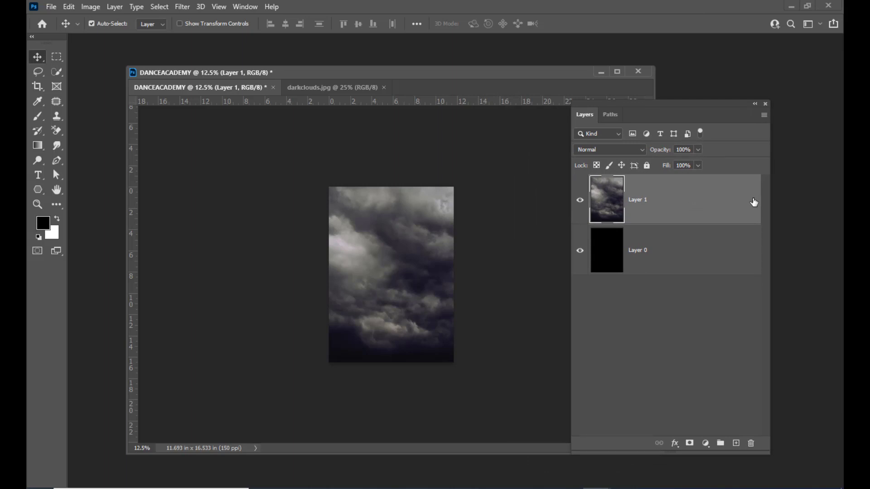
{"action": "left_click_drag", "start_coordinate": [677, 105], "coordinate": [666, 84]}
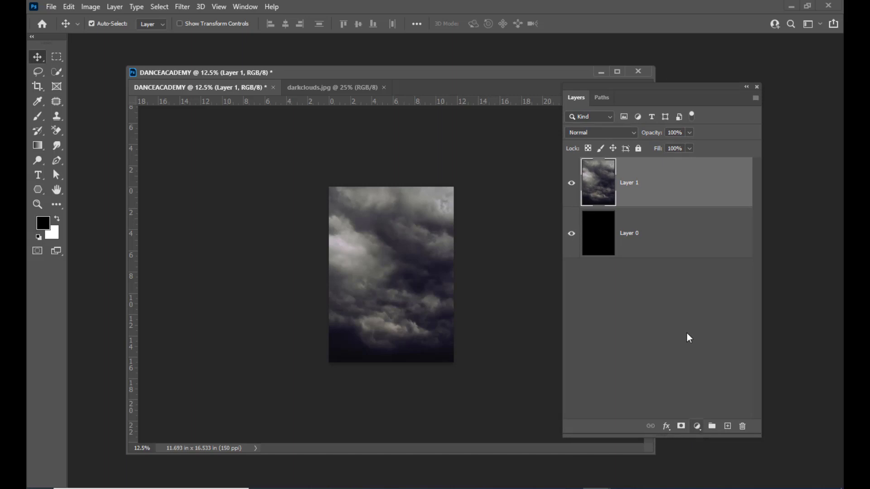
{"action": "left_click_drag", "start_coordinate": [670, 92], "coordinate": [672, 76]}
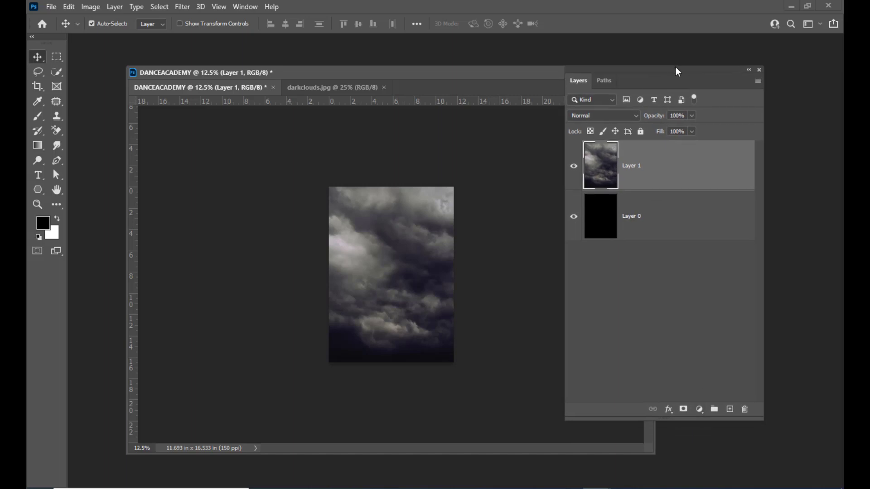
{"action": "left_click", "coordinate": [700, 412]}
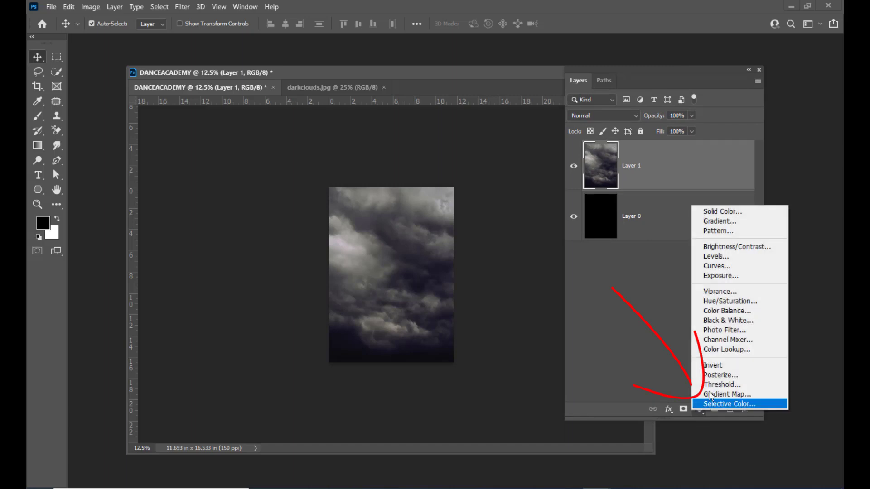
{"action": "left_click", "coordinate": [732, 221]}
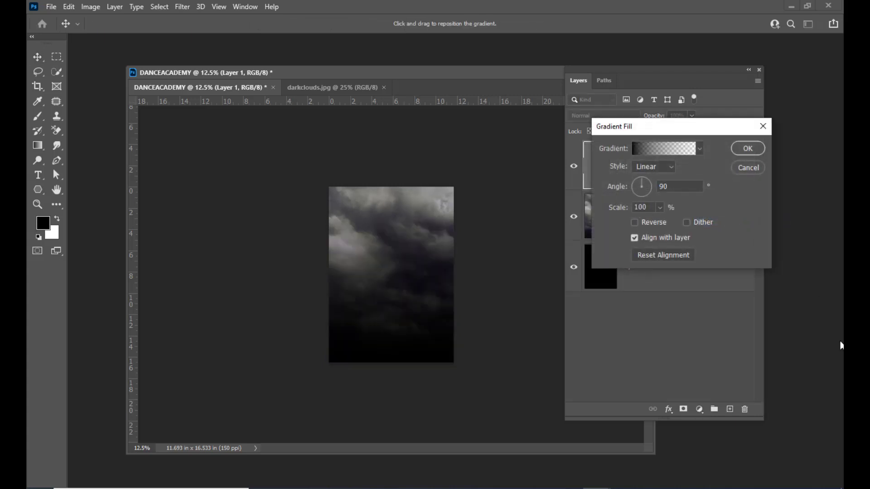
{"action": "left_click_drag", "start_coordinate": [632, 121], "coordinate": [549, 165]}
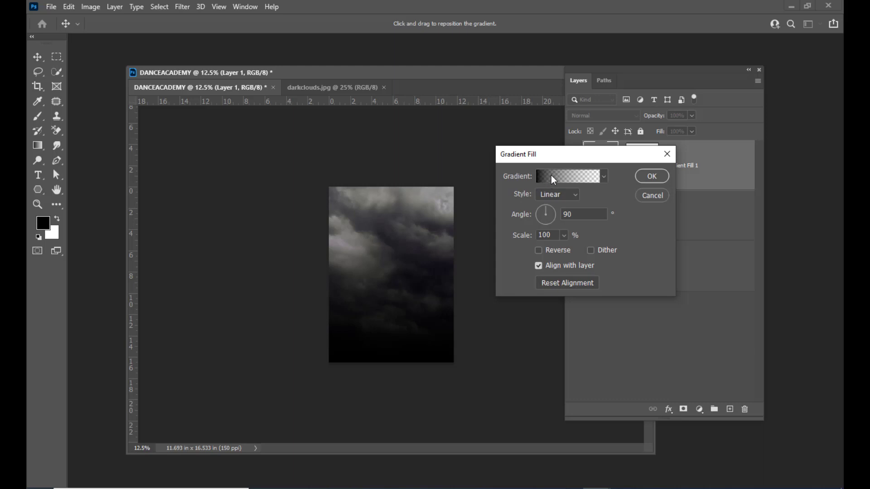
Set the gradient's left colour stop to dark red 400101.
{"action": "left_click", "coordinate": [547, 178]}
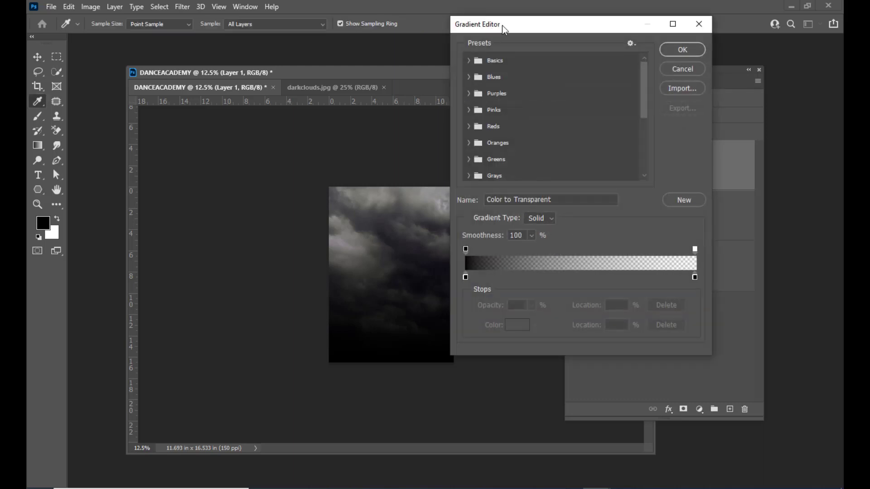
{"action": "left_click_drag", "start_coordinate": [501, 26], "coordinate": [531, 17]}
{"action": "left_click", "coordinate": [495, 268]}
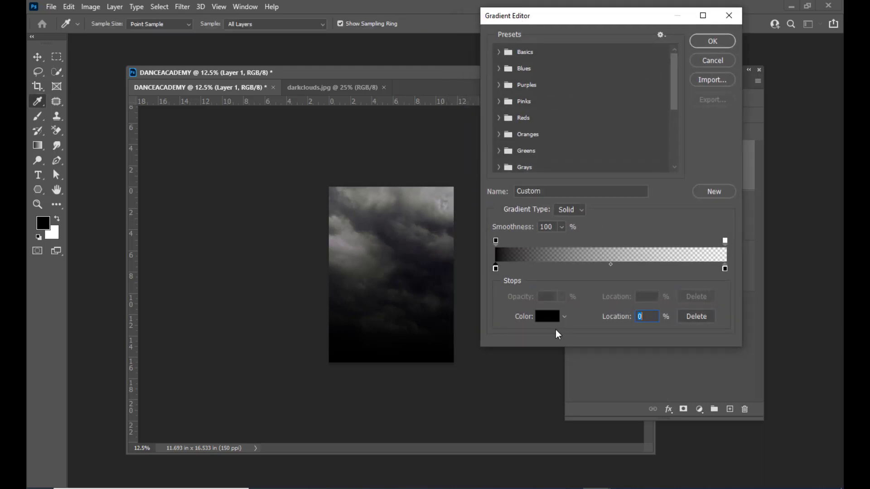
{"action": "left_click", "coordinate": [547, 317]}
{"action": "left_click", "coordinate": [577, 249]}
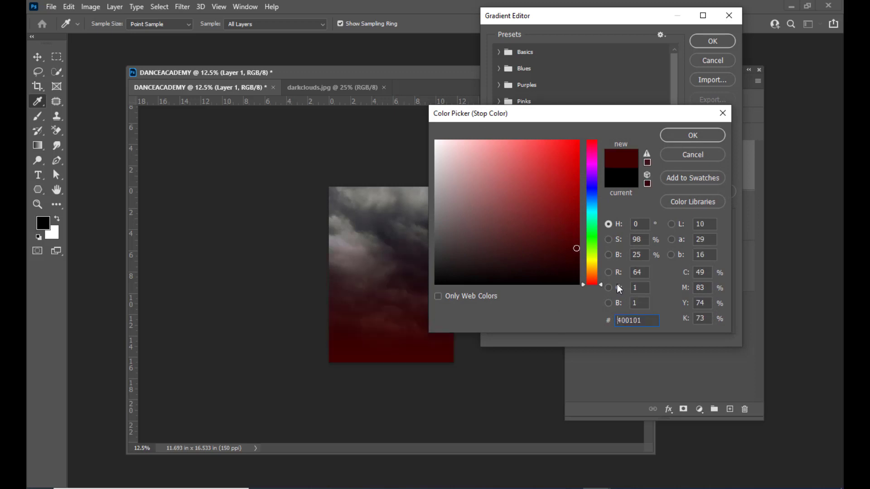
{"action": "left_click", "coordinate": [576, 251]}
{"action": "left_click", "coordinate": [683, 136]}
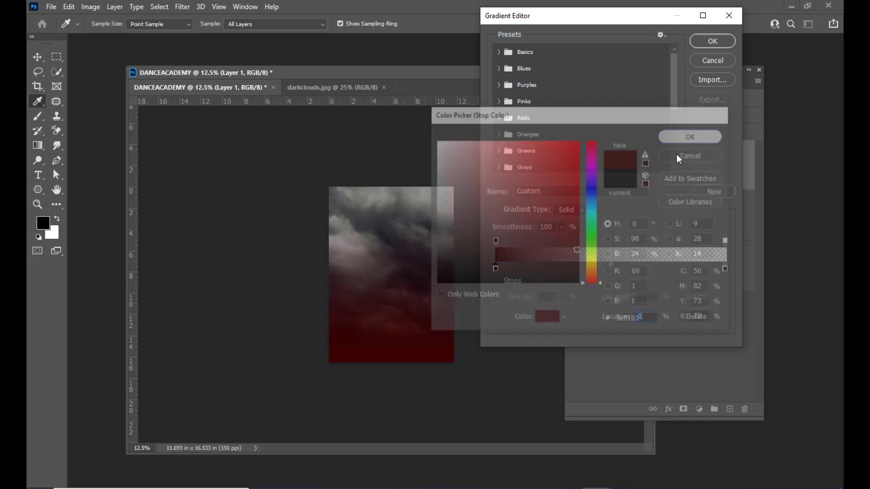
Set the gradient's right colour stop to golden yellow f8bd09.
{"action": "left_click", "coordinate": [727, 269]}
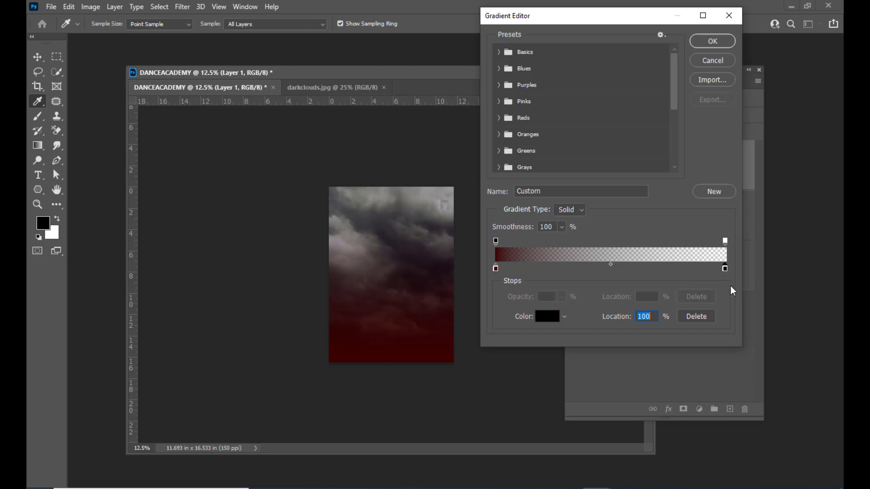
{"action": "left_click", "coordinate": [548, 315]}
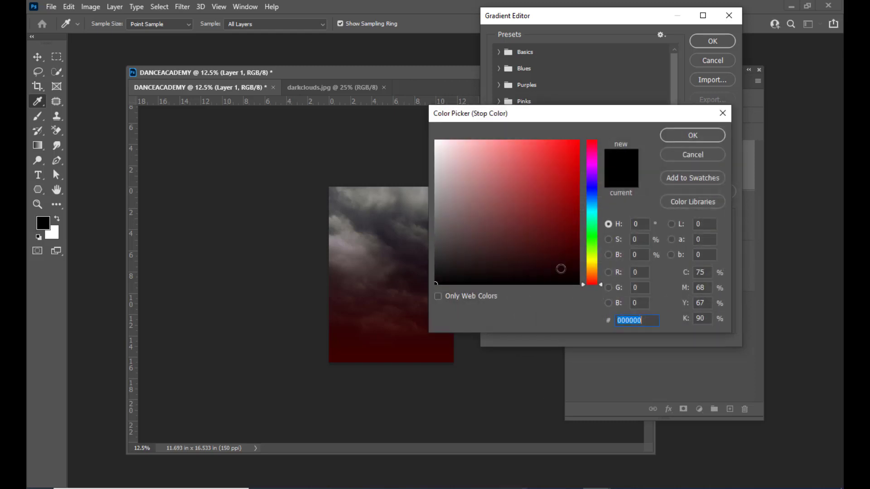
{"action": "left_click", "coordinate": [593, 262]}
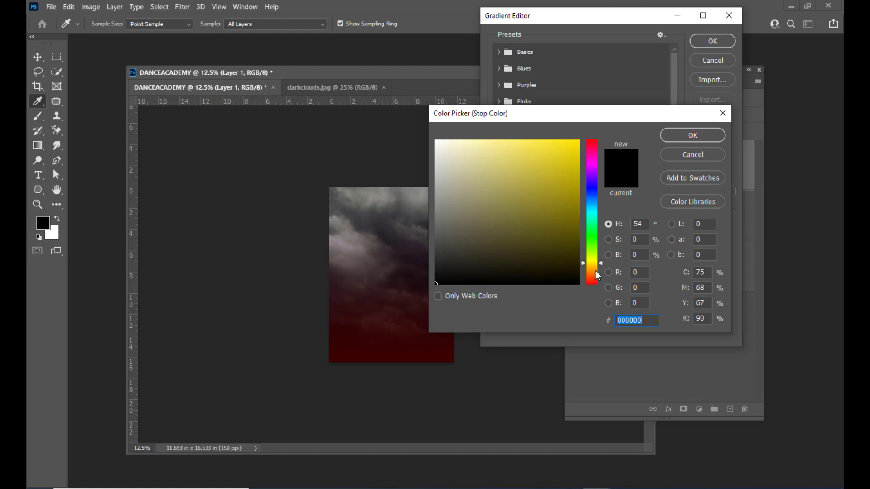
{"action": "left_click_drag", "start_coordinate": [595, 271], "coordinate": [594, 266]}
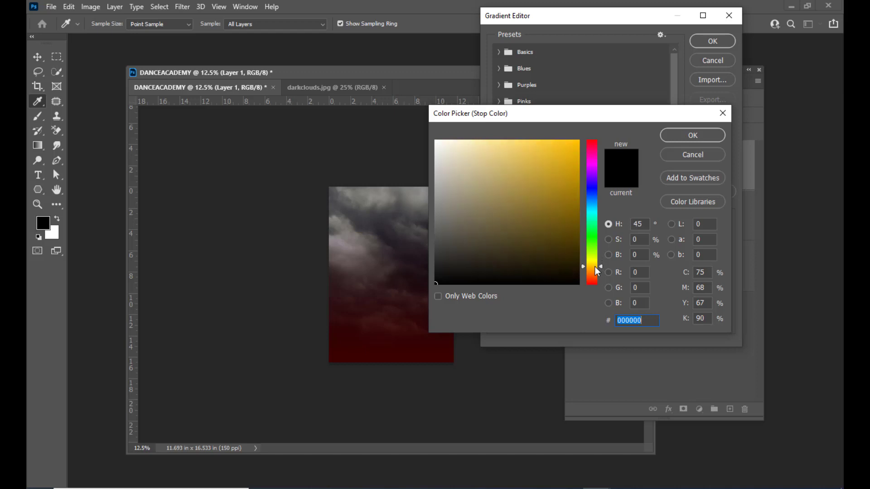
{"action": "left_click", "coordinate": [574, 143]}
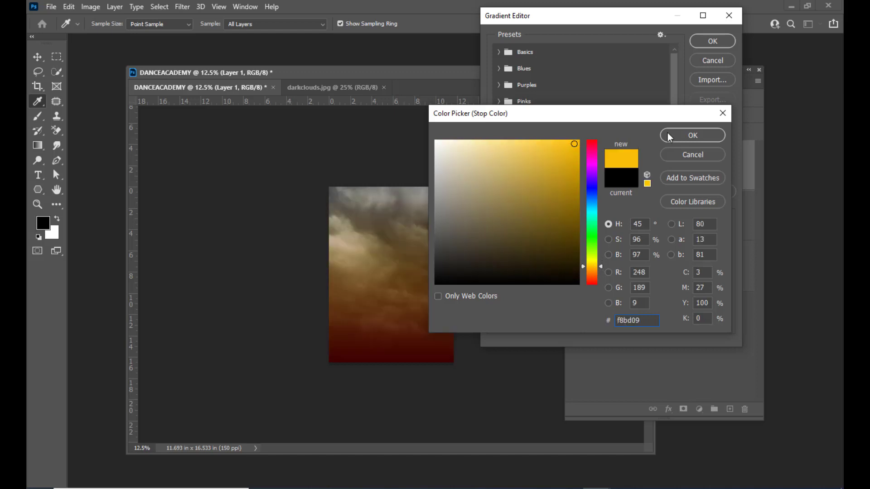
{"action": "left_click", "coordinate": [668, 134]}
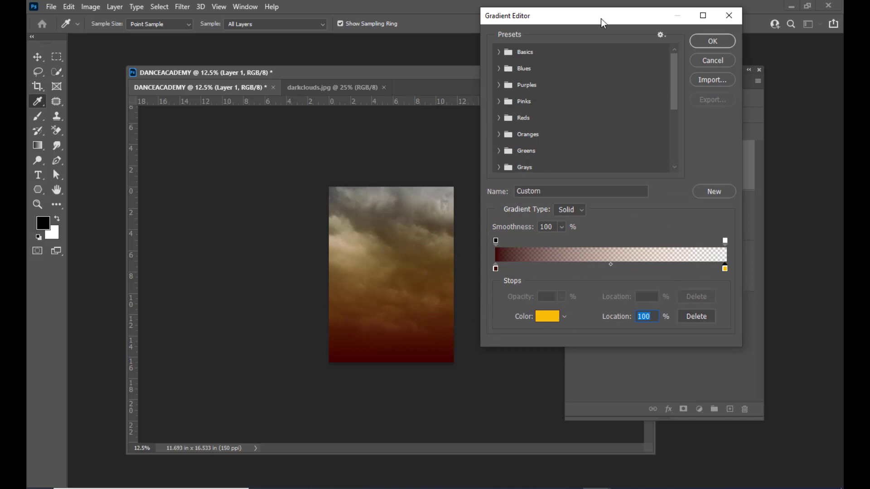
Set the right opacity stop of the gradient to 67%.
{"action": "left_click_drag", "start_coordinate": [602, 23], "coordinate": [612, 21]}
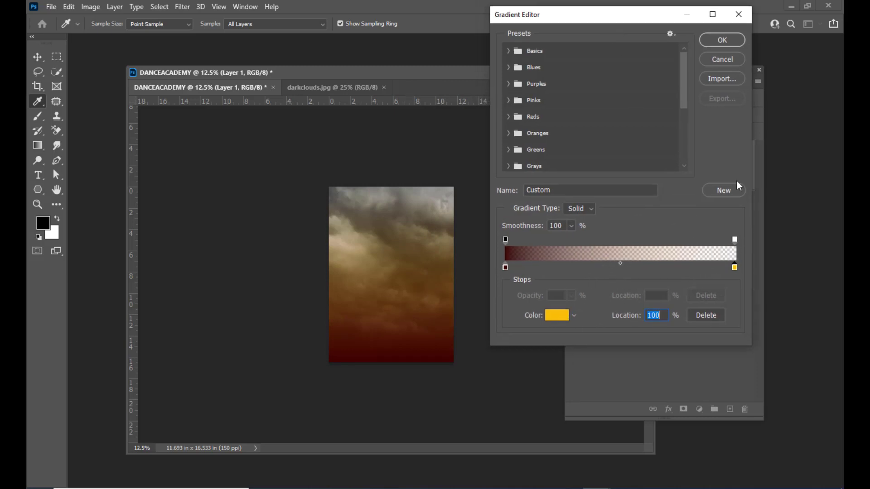
{"action": "left_click", "coordinate": [735, 239]}
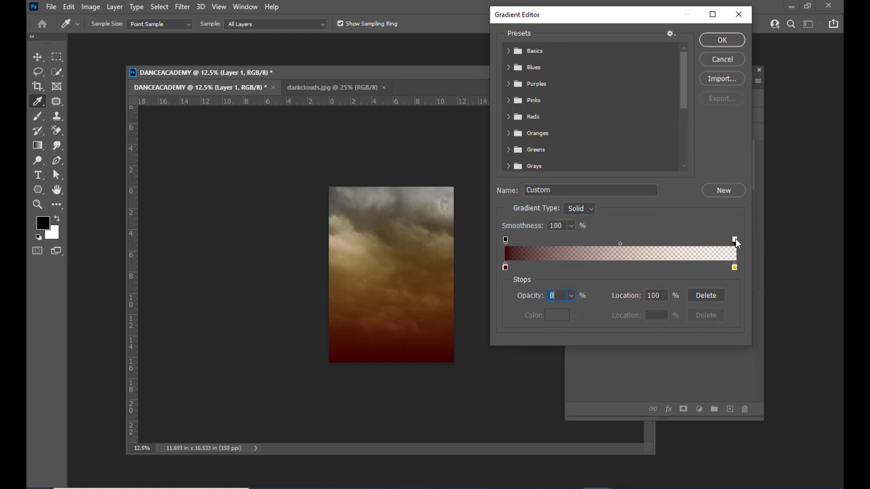
{"action": "left_click", "coordinate": [571, 295]}
{"action": "left_click_drag", "start_coordinate": [579, 311], "coordinate": [605, 311]}
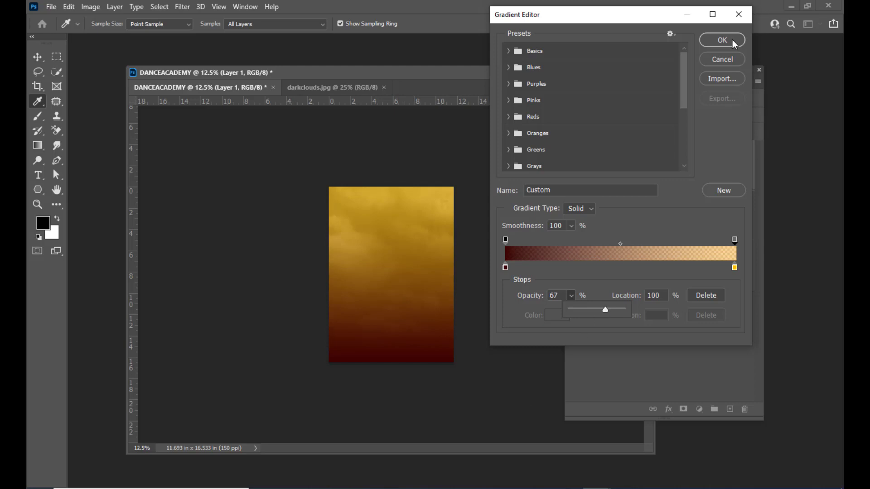
Move the dark red stop inward, shift the midpoint to 58%, and apply the gradient fill.
{"action": "left_click_drag", "start_coordinate": [505, 268], "coordinate": [532, 268]}
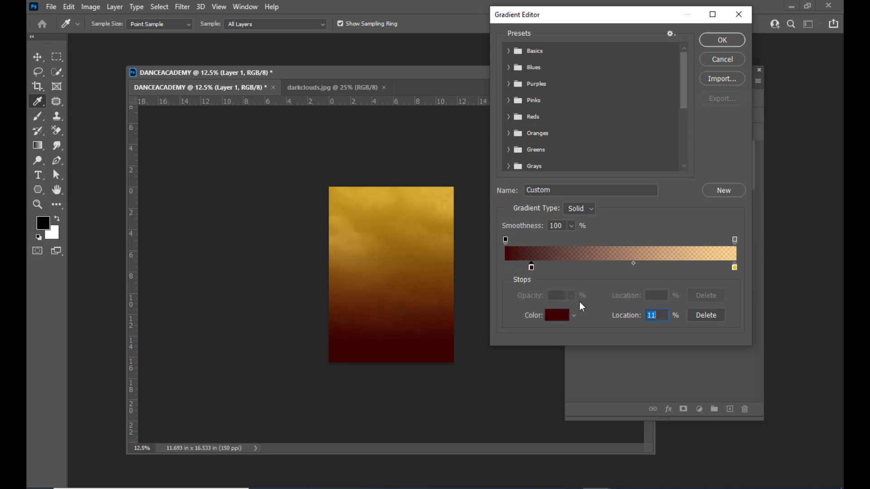
{"action": "left_click", "coordinate": [735, 267]}
{"action": "left_click", "coordinate": [633, 263]}
{"action": "left_click_drag", "start_coordinate": [649, 264], "coordinate": [650, 263]}
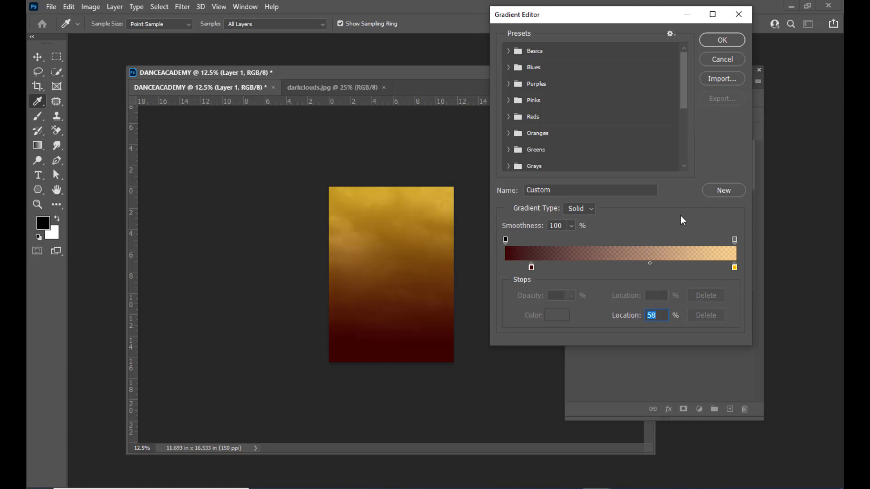
{"action": "left_click", "coordinate": [723, 41]}
{"action": "left_click", "coordinate": [661, 176]}
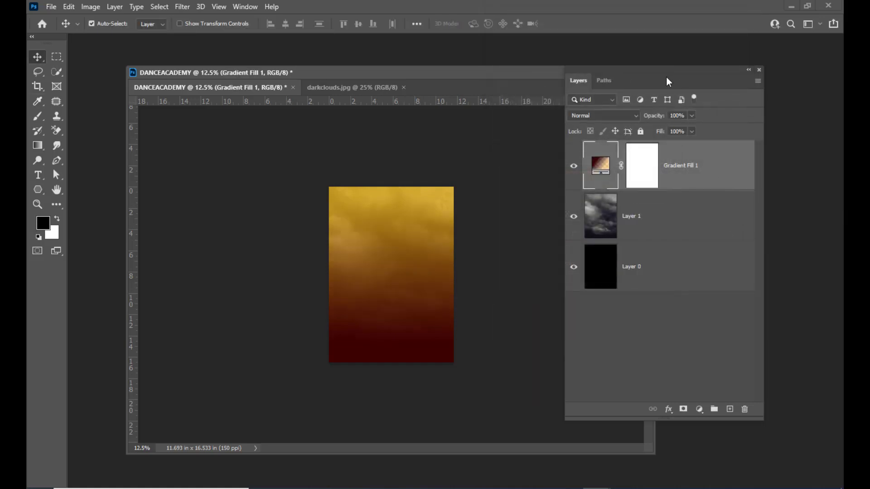
{"action": "left_click_drag", "start_coordinate": [648, 71], "coordinate": [656, 70]}
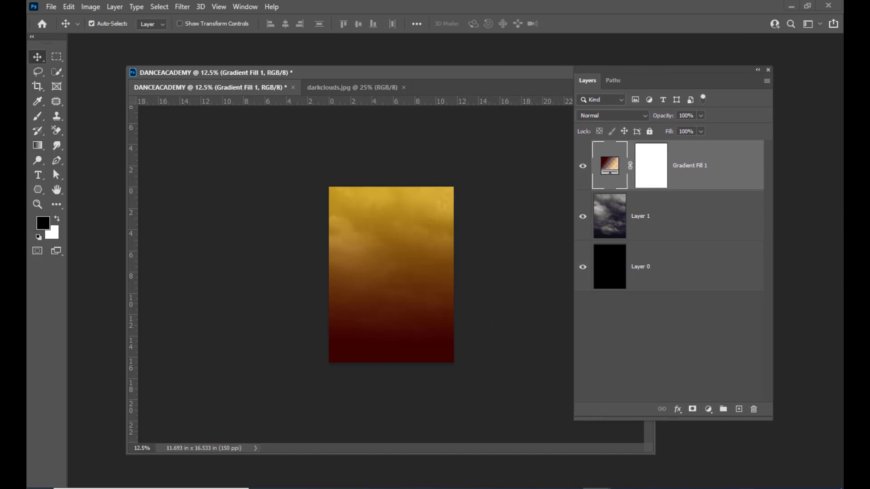
{"action": "left_click", "coordinate": [649, 173]}
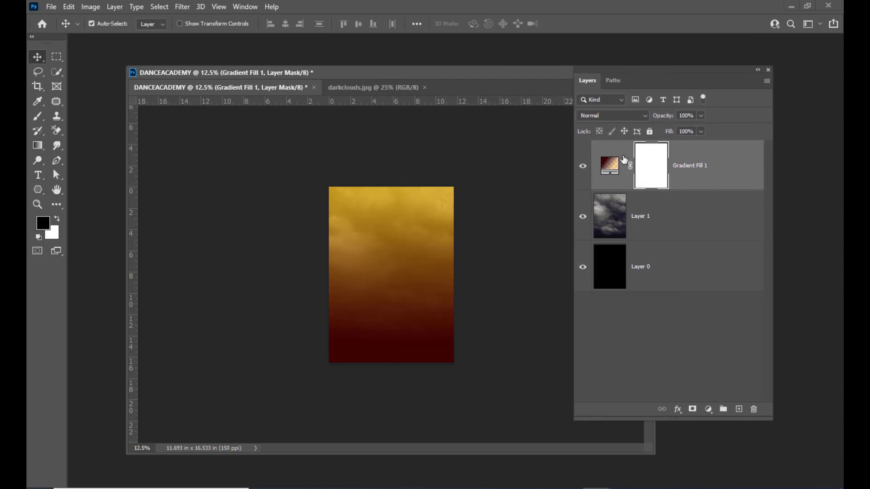
Switch to the Brush tool and pick the pbbymef1 powder brush from the presets.
{"action": "left_click_drag", "start_coordinate": [645, 72], "coordinate": [672, 65]}
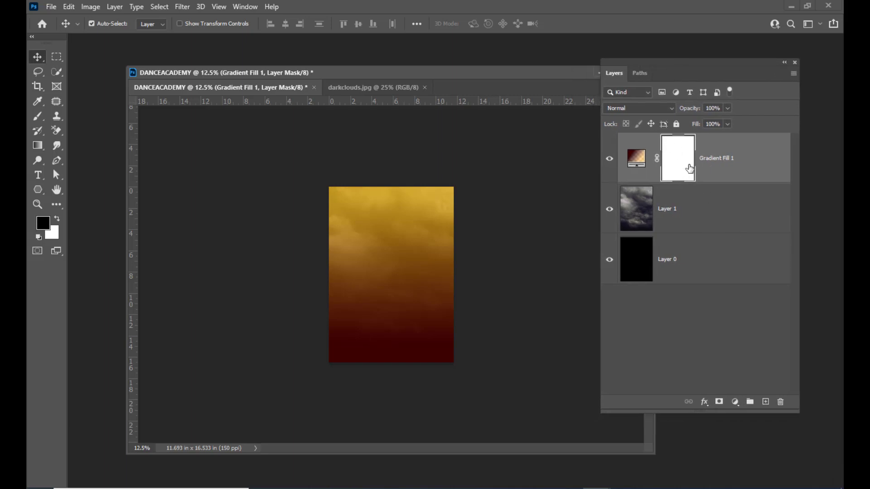
{"action": "left_click_drag", "start_coordinate": [47, 118], "coordinate": [66, 115]}
{"action": "left_click", "coordinate": [96, 24]}
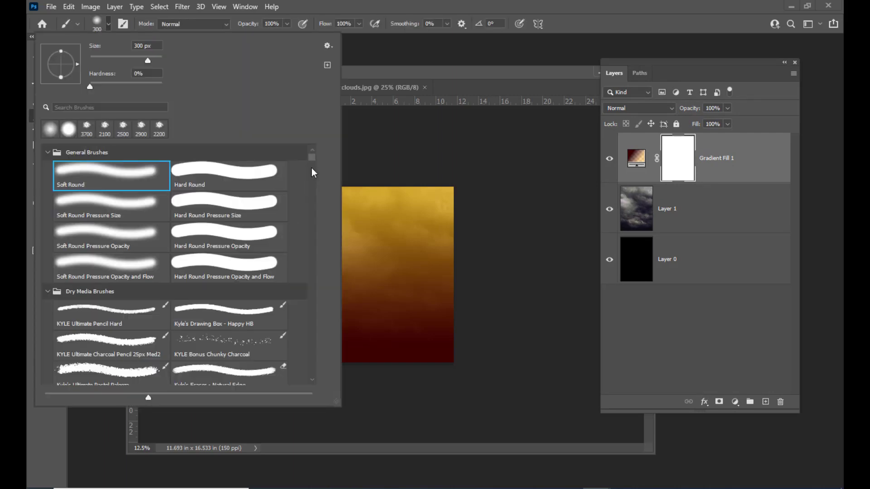
{"action": "mouse_move", "coordinate": [311, 157]}
{"action": "left_mouse_down"}
{"action": "mouse_move", "coordinate": [305, 357]}
{"action": "mouse_move", "coordinate": [299, 266]}
{"action": "mouse_move", "coordinate": [297, 327]}
{"action": "left_mouse_up"}
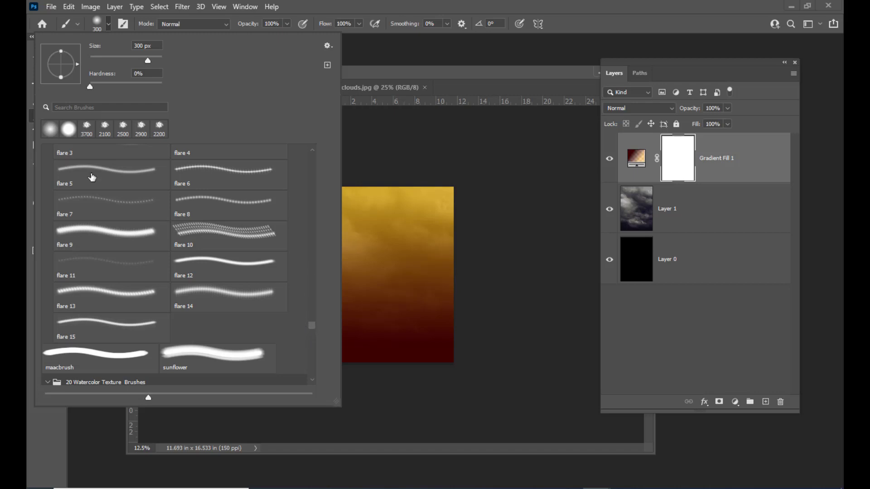
{"action": "left_click", "coordinate": [77, 108]}
{"action": "type", "text": "PO"}
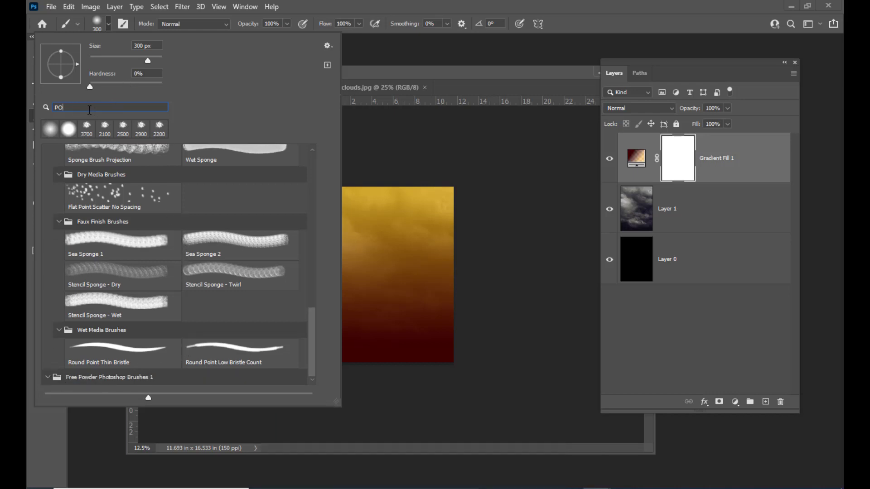
{"action": "key", "text": "BackSpace"}
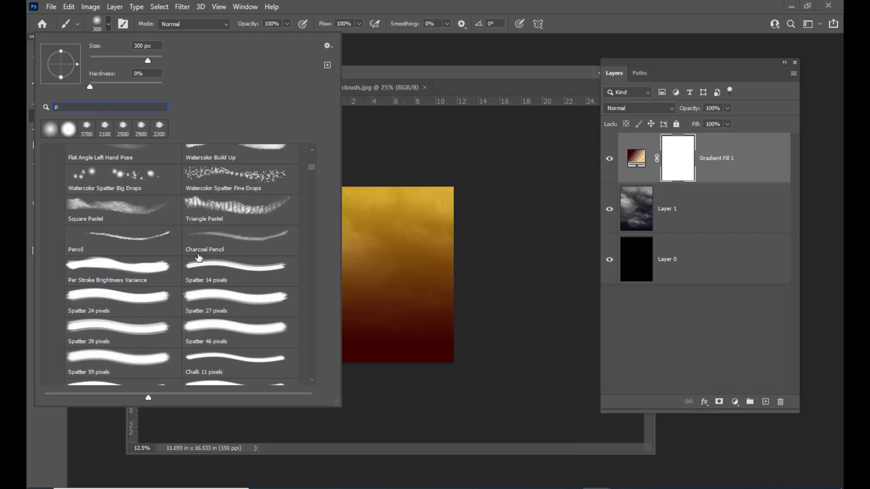
{"action": "scroll", "coordinate": [146, 167], "scroll_direction": "down", "scroll_amount": 5}
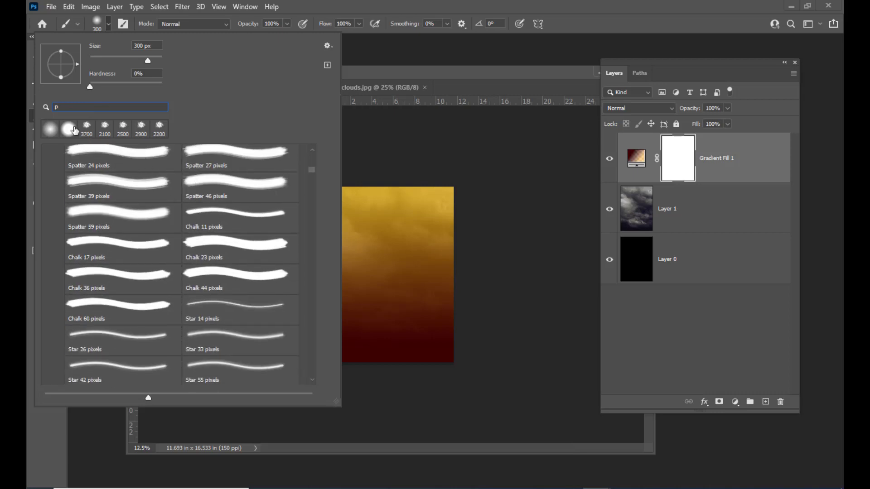
{"action": "mouse_move", "coordinate": [312, 173]}
{"action": "left_mouse_down"}
{"action": "mouse_move", "coordinate": [310, 381]}
{"action": "mouse_move", "coordinate": [308, 374]}
{"action": "left_mouse_up"}
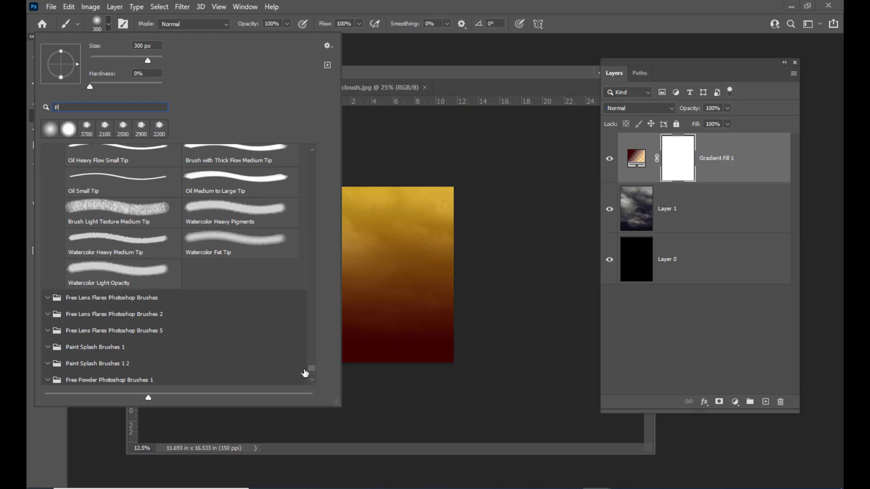
{"action": "scroll", "coordinate": [229, 342], "scroll_direction": "down", "scroll_amount": 3}
{"action": "left_click", "coordinate": [95, 344]}
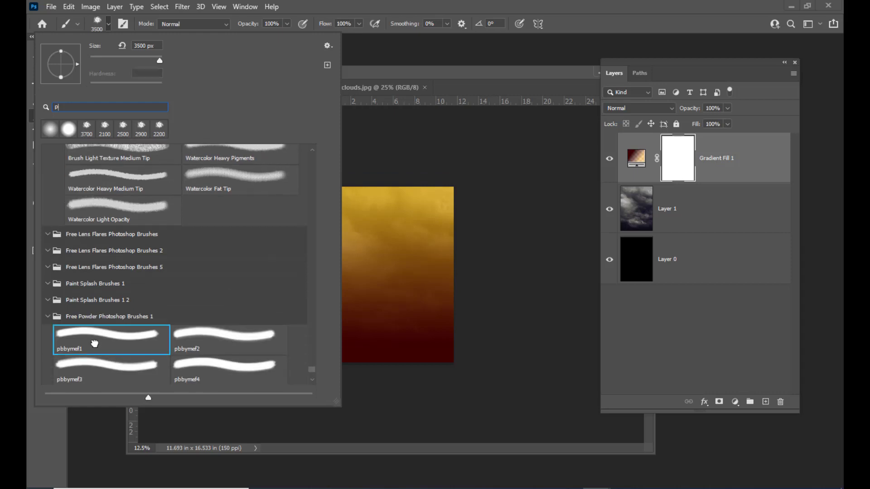
{"action": "left_click", "coordinate": [443, 78]}
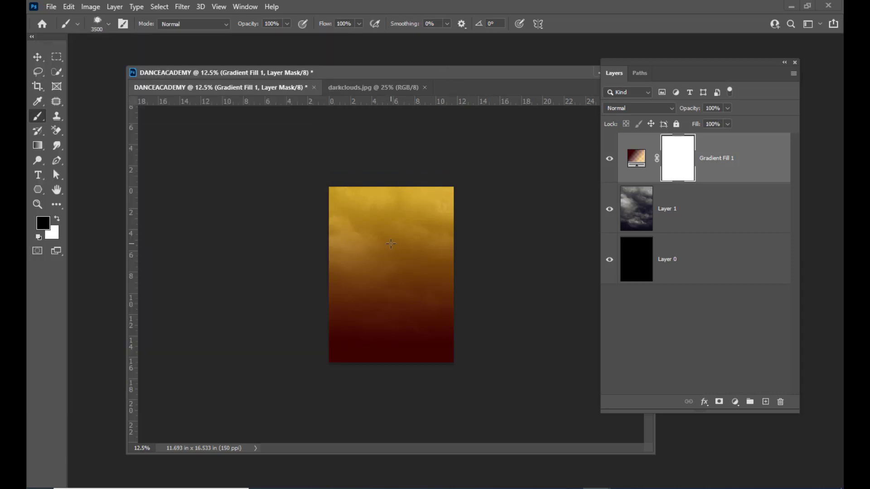
Adjust the pbbymef1 brush size with the bracket keys to 1400 px.
{"action": "key", "text": "ctrl+plus"}
{"action": "key", "text": "ctrl+plus"}
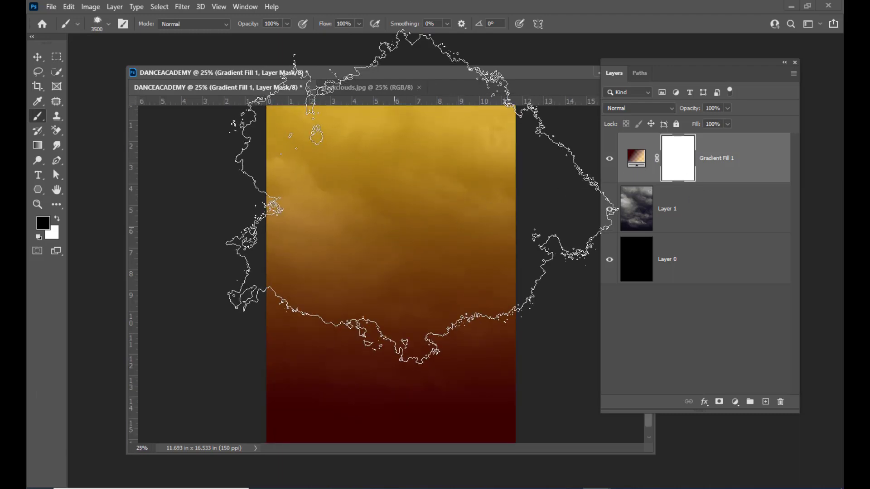
{"action": "key", "text": "bracketleft"}
{"action": "key", "text": "bracketleft"}
{"action": "key", "text": "bracketleft"}
{"action": "key", "text": "bracketleft"}
{"action": "key", "text": "bracketleft"}
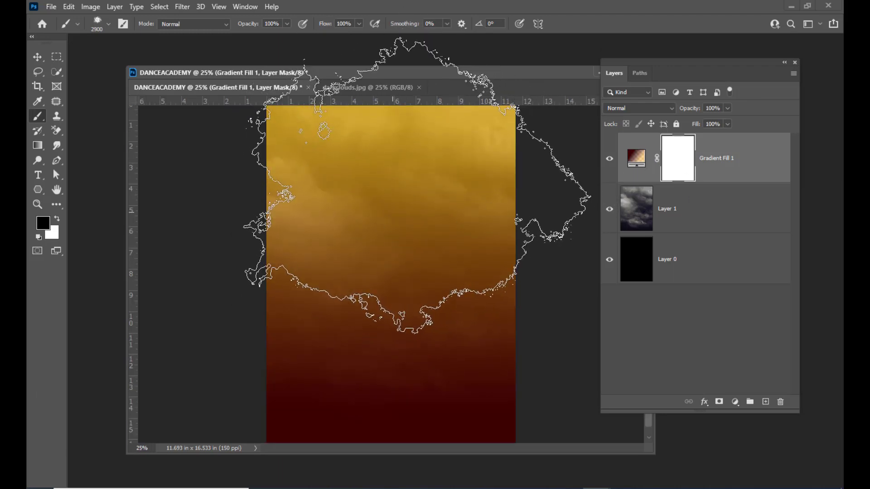
{"action": "key", "text": "bracketleft"}
{"action": "key", "text": "bracketleft"}
{"action": "key", "text": "bracketleft"}
{"action": "key", "text": "bracketleft"}
{"action": "key", "text": "bracketleft"}
{"action": "key", "text": "bracketleft"}
{"action": "key", "text": "bracketleft"}
{"action": "key", "text": "bracketleft"}
{"action": "key", "text": "bracketleft"}
{"action": "key", "text": "bracketleft"}
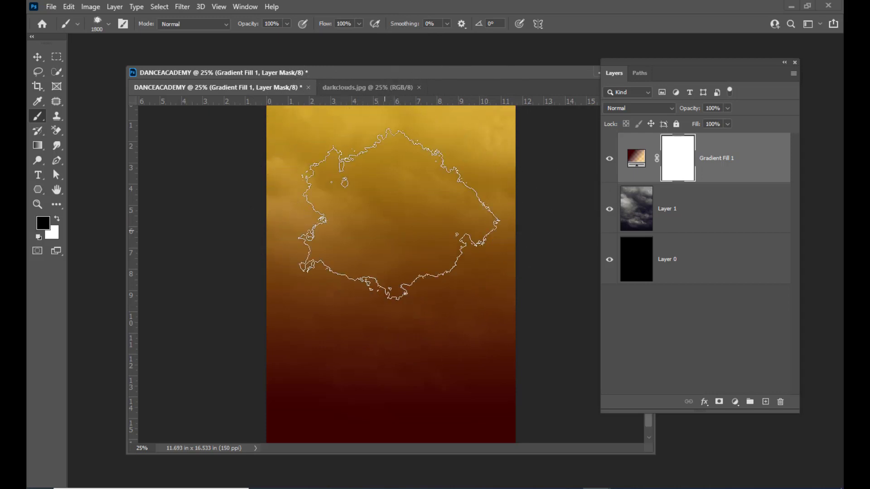
{"action": "key", "text": "bracketleft"}
{"action": "key", "text": "bracketleft"}
{"action": "key", "text": "bracketleft"}
{"action": "key", "text": "bracketleft"}
{"action": "key", "text": "bracketleft"}
{"action": "key", "text": "bracketleft"}
{"action": "key", "text": "bracketleft"}
{"action": "key", "text": "bracketleft"}
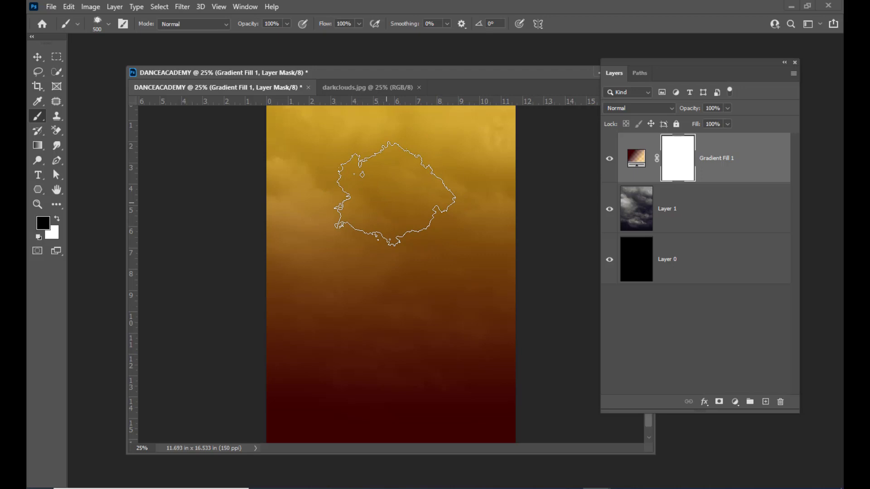
{"action": "key", "text": "bracketleft"}
{"action": "key", "text": "bracketleft"}
{"action": "key", "text": "bracketleft"}
{"action": "key", "text": "ctrl+minus"}
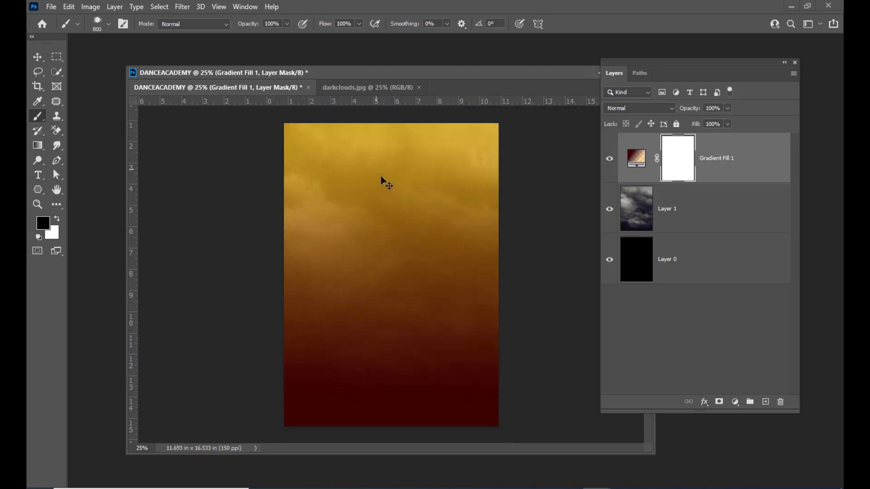
{"action": "key", "text": "bracketright"}
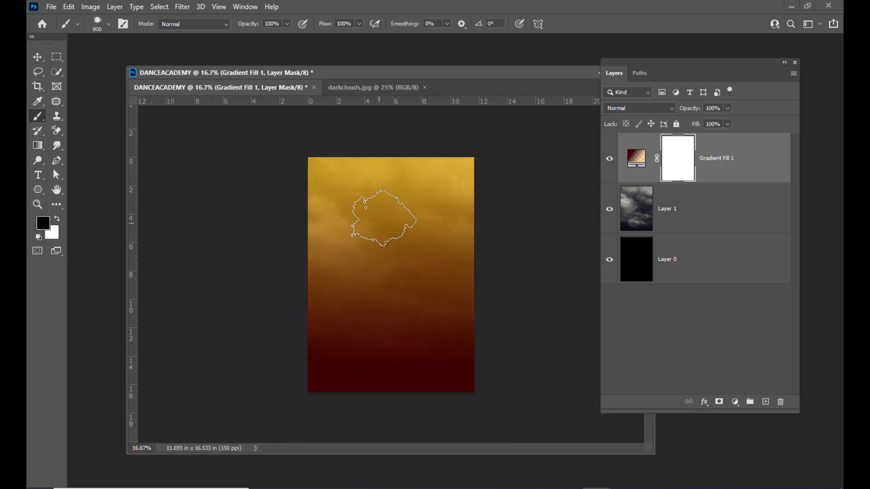
{"action": "key", "text": "bracketright"}
{"action": "key", "text": "bracketright"}
{"action": "key", "text": "bracketright"}
{"action": "key", "text": "bracketright"}
{"action": "key", "text": "bracketright"}
{"action": "left_click_drag", "start_coordinate": [346, 76], "coordinate": [362, 68]}
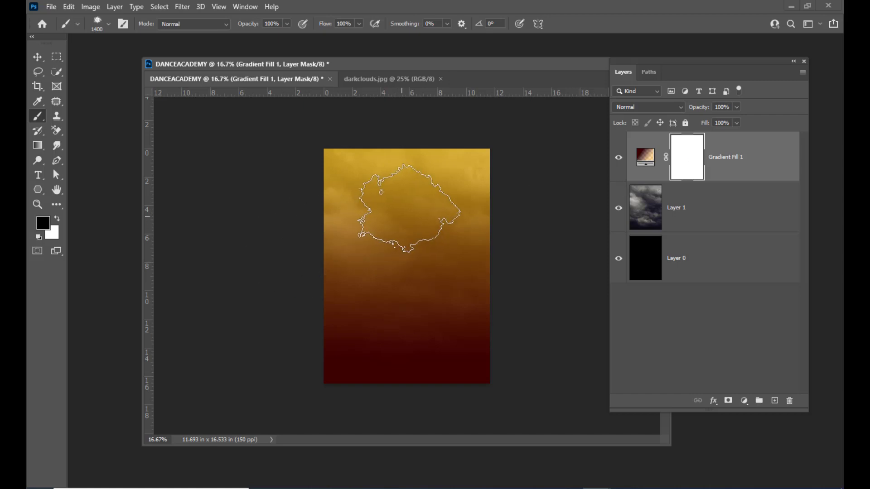
Stamp dark clouds twice into the gradient mask, then lower brush Flow to about 13%.
{"action": "left_click", "coordinate": [409, 208]}
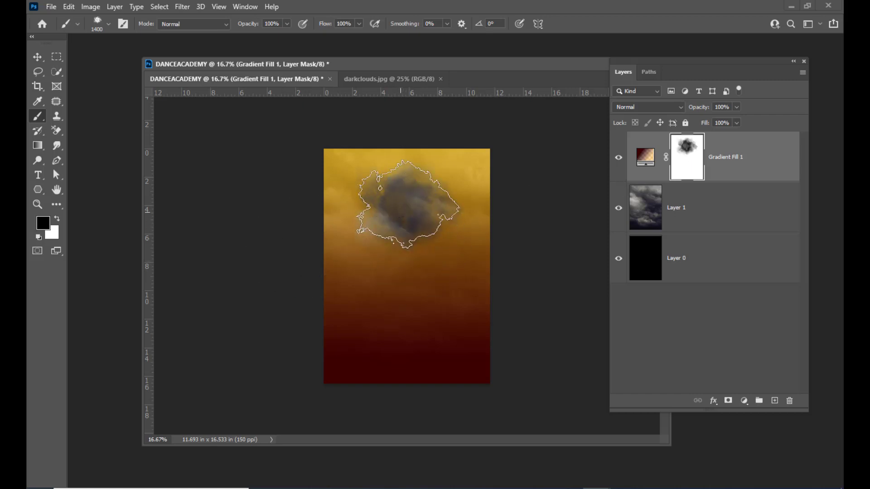
{"action": "left_click", "coordinate": [407, 212]}
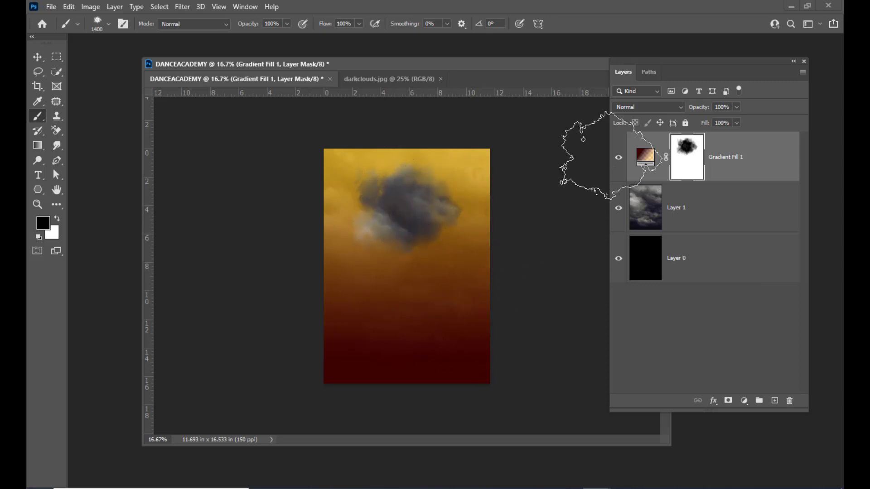
{"action": "left_click", "coordinate": [359, 24]}
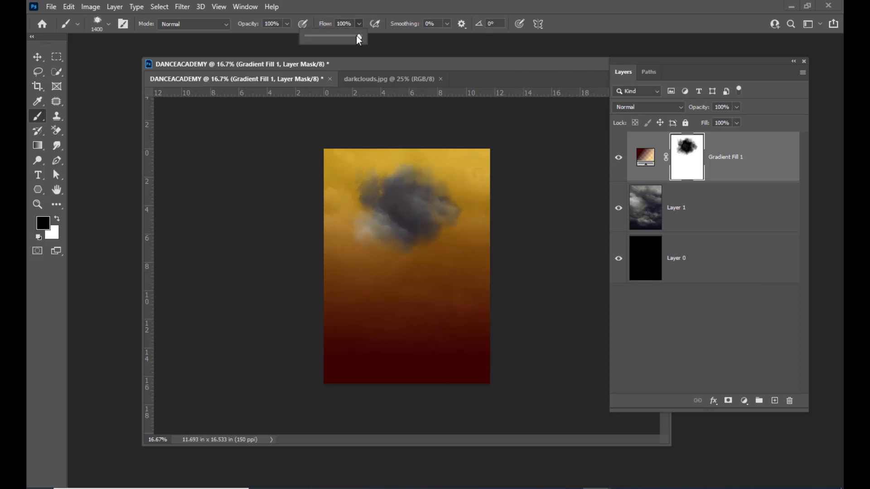
{"action": "left_click_drag", "start_coordinate": [360, 35], "coordinate": [314, 42]}
Paint faint cloud texture across the top and bottom of the poster.
{"action": "left_click_drag", "start_coordinate": [437, 66], "coordinate": [439, 64]}
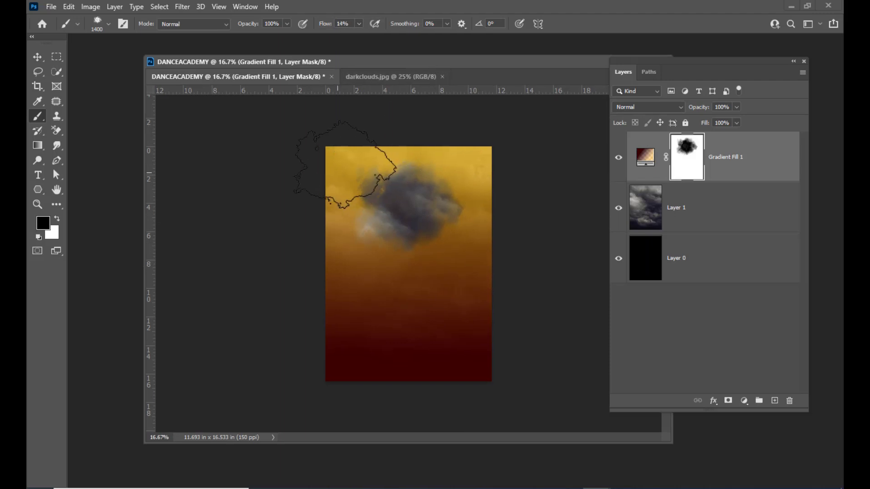
{"action": "left_click", "coordinate": [337, 173]}
{"action": "mouse_move", "coordinate": [346, 164]}
{"action": "left_mouse_down"}
{"action": "mouse_move", "coordinate": [361, 152]}
{"action": "mouse_move", "coordinate": [457, 157]}
{"action": "mouse_move", "coordinate": [478, 240]}
{"action": "mouse_move", "coordinate": [467, 246]}
{"action": "mouse_move", "coordinate": [466, 225]}
{"action": "mouse_move", "coordinate": [462, 259]}
{"action": "mouse_move", "coordinate": [475, 269]}
{"action": "mouse_move", "coordinate": [469, 263]}
{"action": "mouse_move", "coordinate": [451, 288]}
{"action": "mouse_move", "coordinate": [394, 291]}
{"action": "mouse_move", "coordinate": [339, 276]}
{"action": "left_mouse_up"}
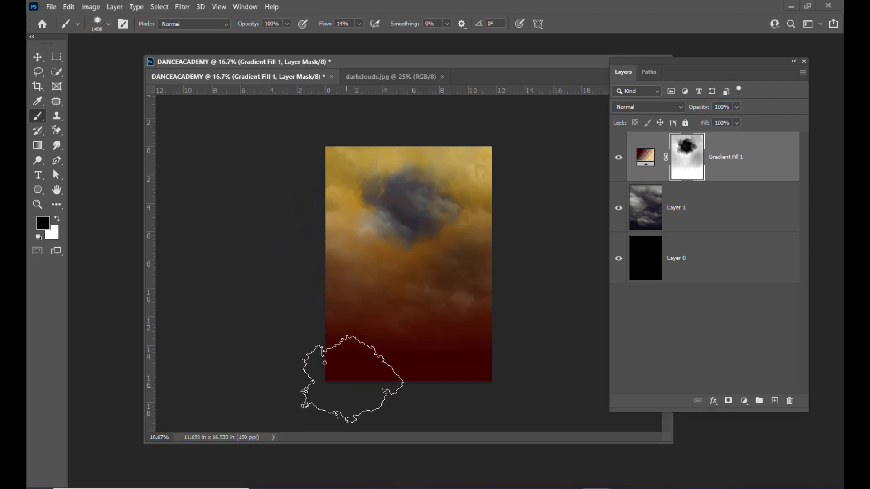
{"action": "mouse_move", "coordinate": [332, 361]}
{"action": "left_mouse_down"}
{"action": "mouse_move", "coordinate": [465, 361]}
{"action": "mouse_move", "coordinate": [476, 355]}
{"action": "mouse_move", "coordinate": [473, 309]}
{"action": "left_mouse_up"}
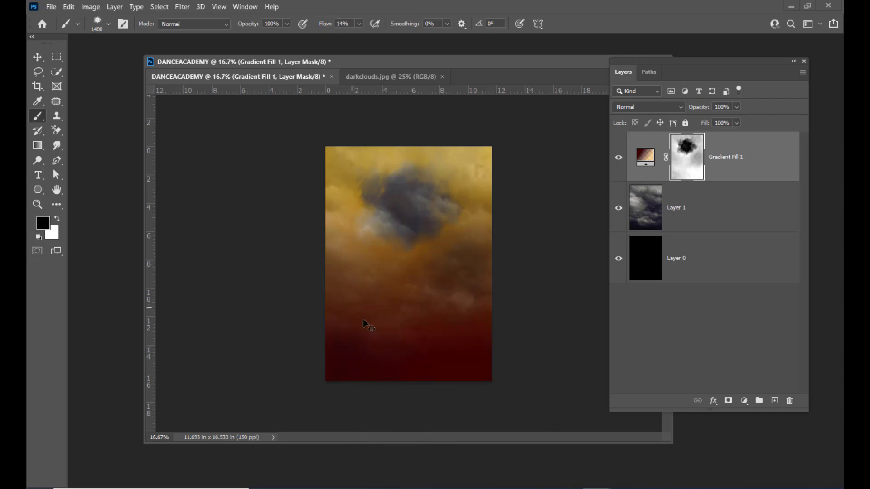
{"action": "mouse_move", "coordinate": [458, 338]}
{"action": "left_mouse_down"}
{"action": "mouse_move", "coordinate": [329, 357]}
{"action": "mouse_move", "coordinate": [463, 382]}
{"action": "mouse_move", "coordinate": [461, 375]}
{"action": "mouse_move", "coordinate": [419, 394]}
{"action": "mouse_move", "coordinate": [383, 369]}
{"action": "mouse_move", "coordinate": [398, 334]}
{"action": "mouse_move", "coordinate": [504, 329]}
{"action": "left_mouse_up"}
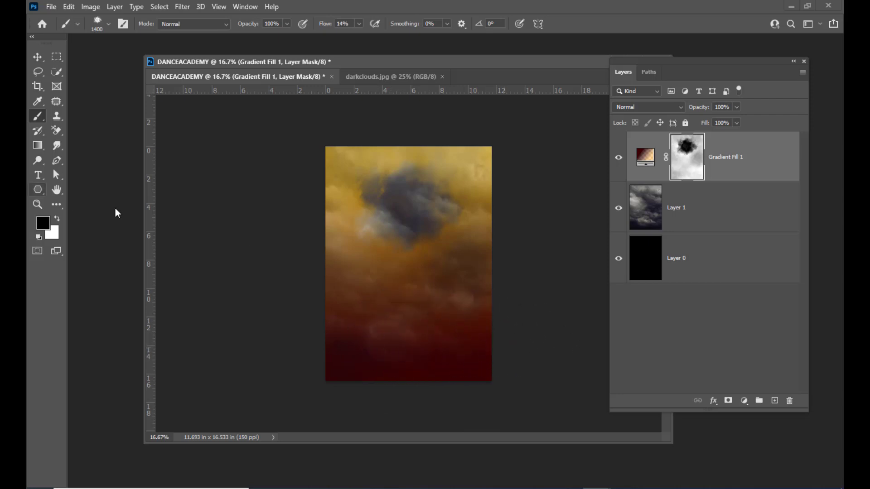
Paint with white to fade back some dark cloud in the middle-right.
{"action": "left_click", "coordinate": [57, 218]}
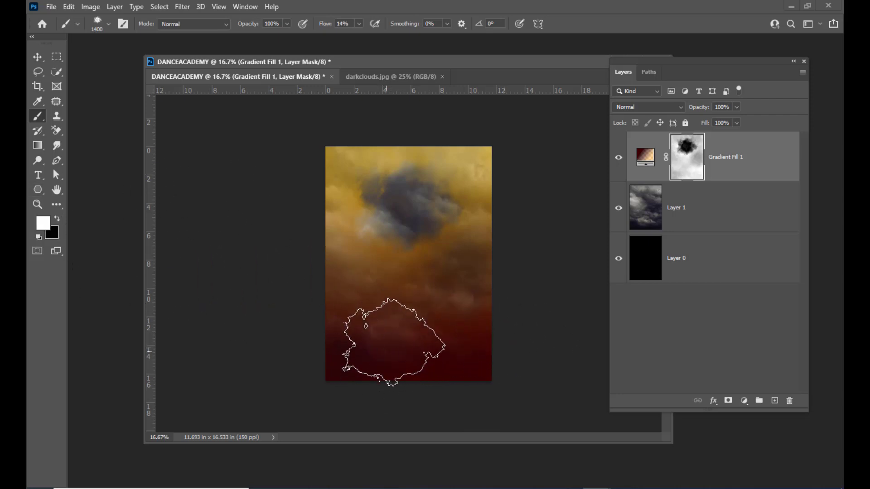
{"action": "mouse_move", "coordinate": [406, 331]}
{"action": "left_mouse_down"}
{"action": "mouse_move", "coordinate": [394, 326]}
{"action": "mouse_move", "coordinate": [455, 309]}
{"action": "mouse_move", "coordinate": [460, 296]}
{"action": "left_mouse_up"}
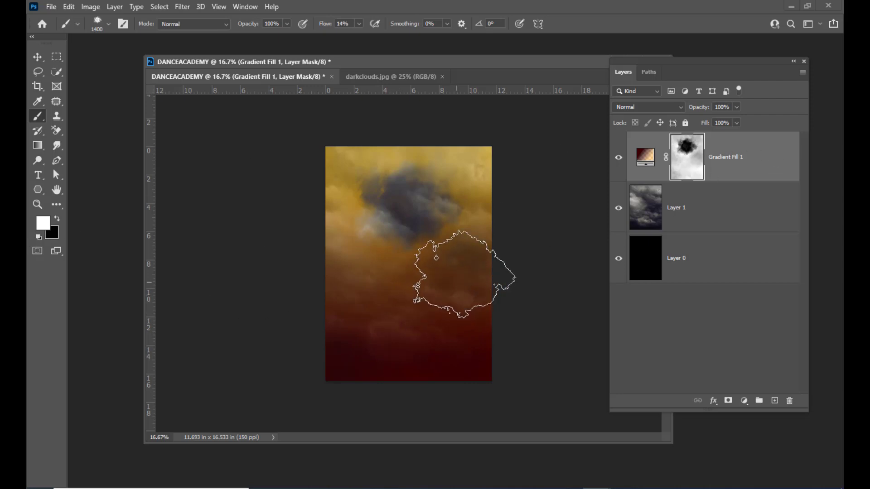
{"action": "left_click", "coordinate": [40, 58]}
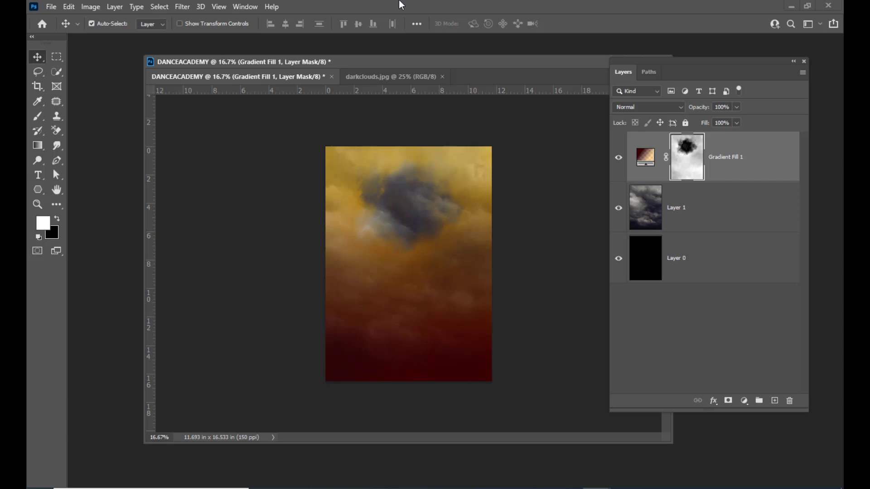
Open pexels-haste-leart-v-690596.jpg from the NATYA folder.
{"action": "key", "text": "ctrl+o"}
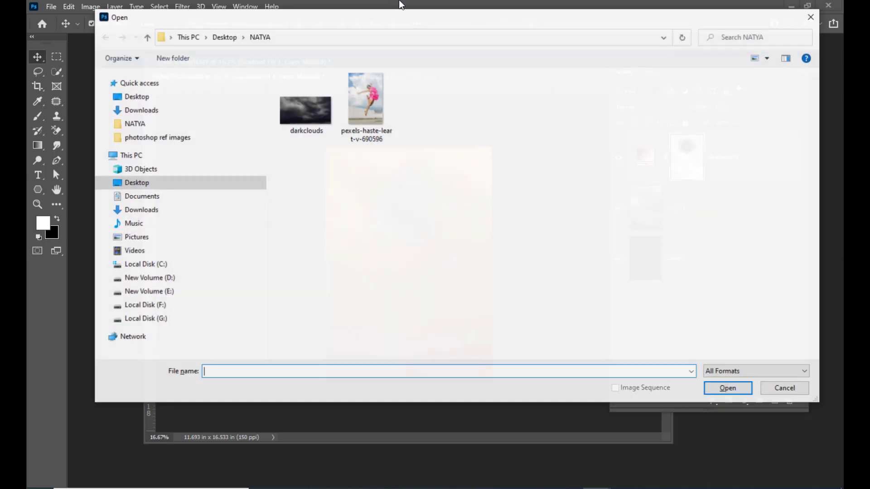
{"action": "left_click", "coordinate": [368, 97]}
{"action": "left_click", "coordinate": [721, 388]}
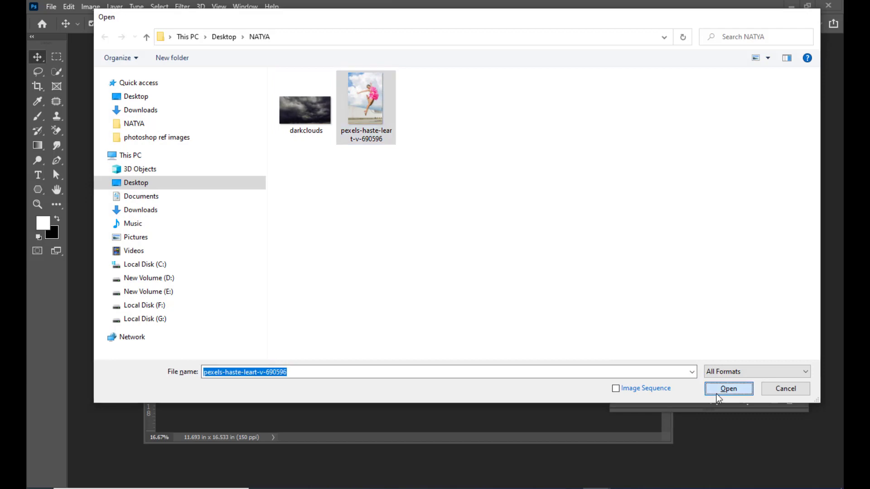
{"action": "left_click_drag", "start_coordinate": [380, 428], "coordinate": [637, 429]}
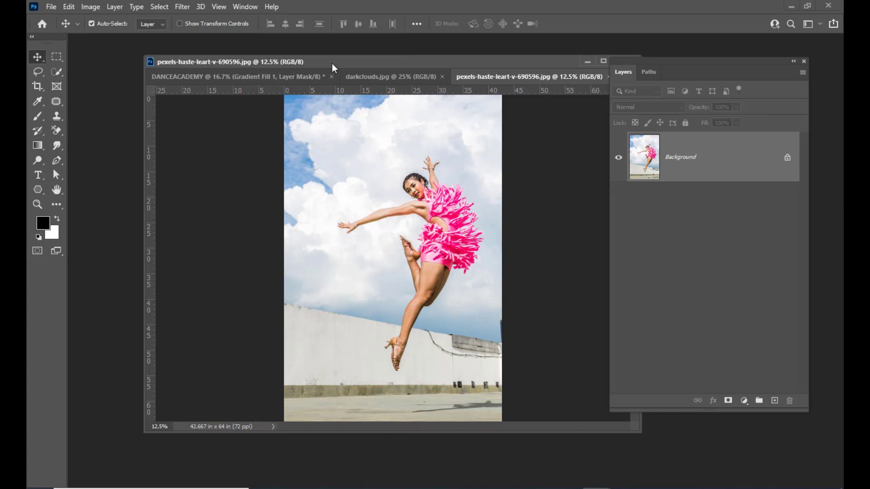
Select the leaping dancer in the pink dress using Object Selection's Select Subject.
{"action": "left_click", "coordinate": [57, 72]}
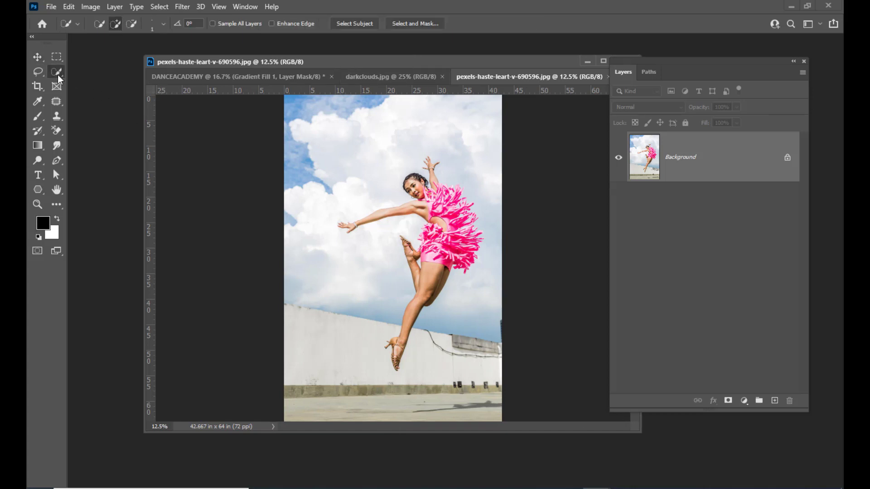
{"action": "left_click", "coordinate": [88, 74]}
{"action": "left_click_drag", "start_coordinate": [316, 66], "coordinate": [285, 62]}
{"action": "left_click_drag", "start_coordinate": [430, 55], "coordinate": [462, 70]}
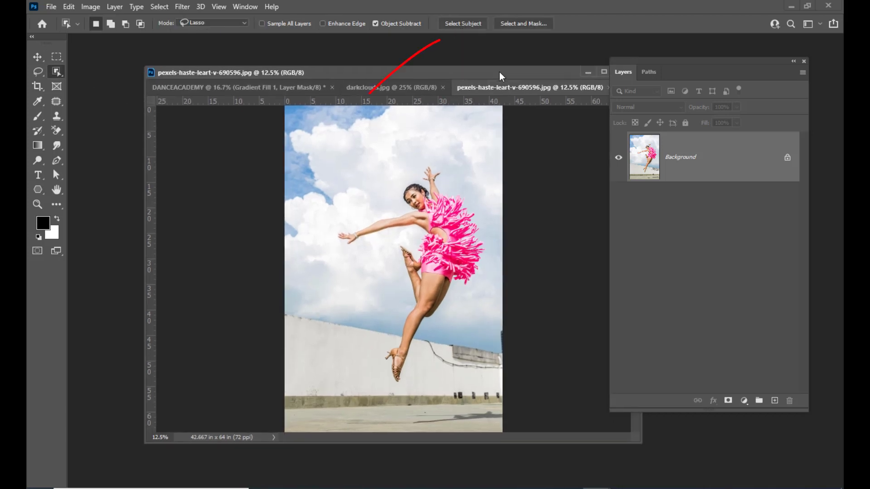
{"action": "left_click", "coordinate": [463, 24]}
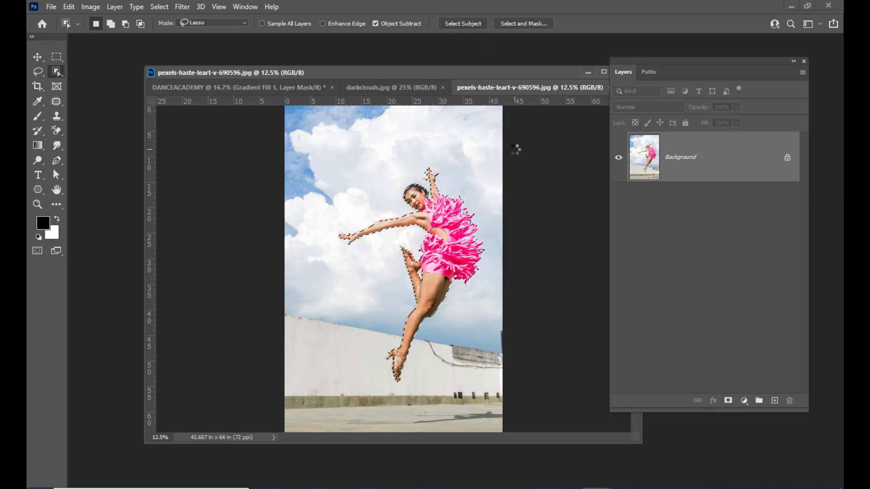
{"action": "left_click_drag", "start_coordinate": [474, 75], "coordinate": [455, 75]}
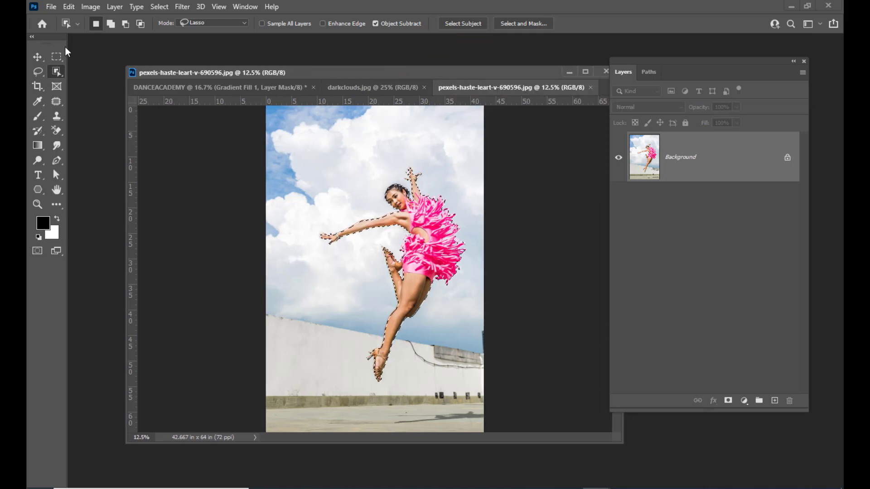
{"action": "left_click", "coordinate": [37, 57]}
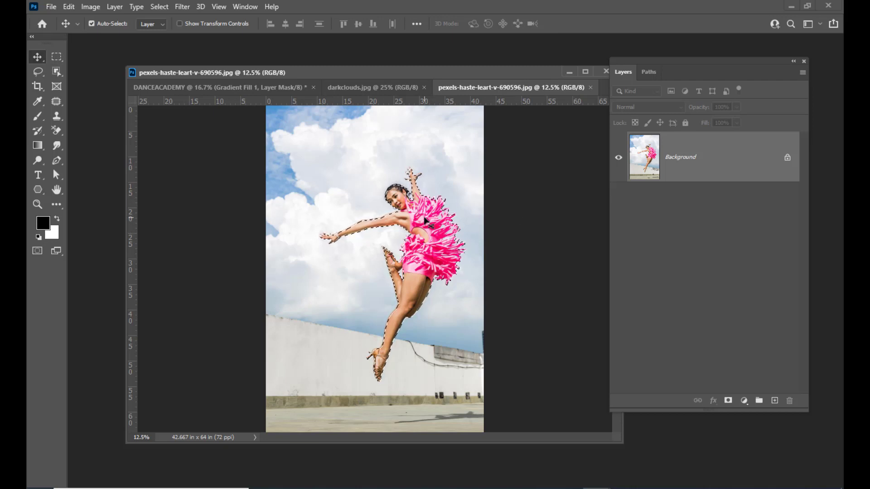
Drop the dancer onto the DANCEACADEMY poster, scale it to 39.39% and set it over the clouds.
{"action": "left_click_drag", "start_coordinate": [424, 220], "coordinate": [211, 86]}
{"action": "left_click_drag", "start_coordinate": [374, 225], "coordinate": [394, 207]}
{"action": "key", "text": "ctrl+t"}
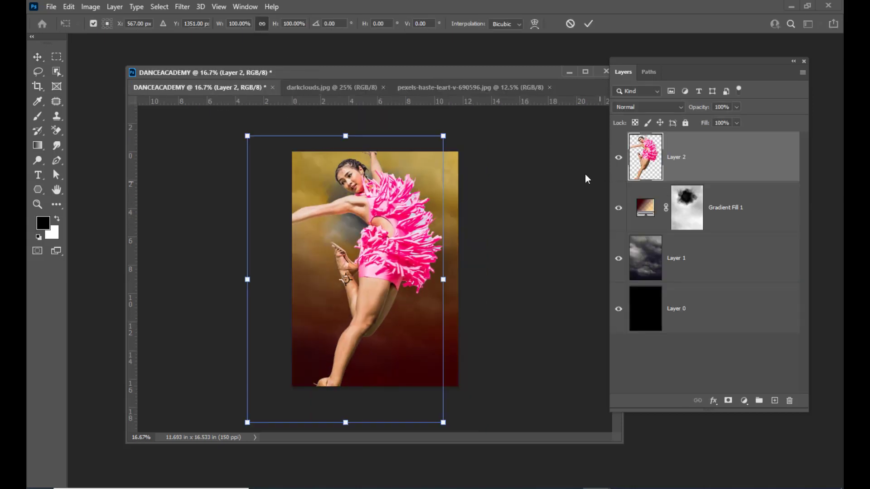
{"action": "left_click_drag", "start_coordinate": [443, 136], "coordinate": [385, 222]}
{"action": "left_click_drag", "start_coordinate": [374, 259], "coordinate": [394, 206]}
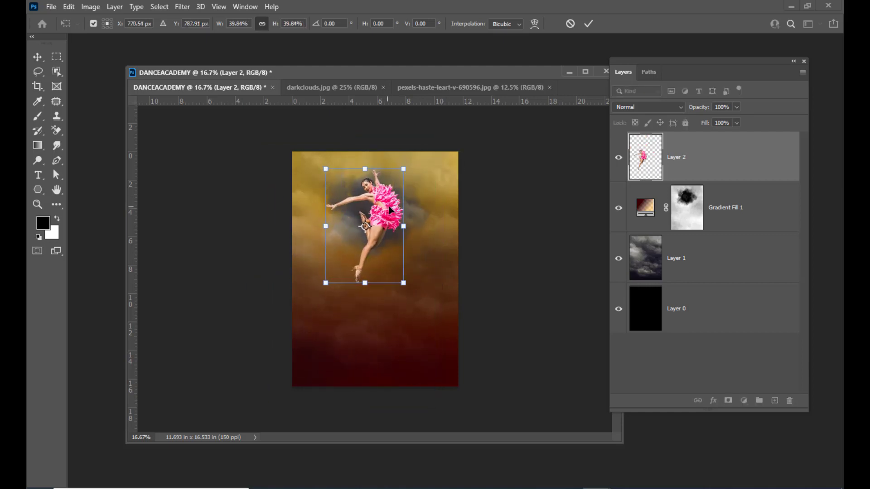
{"action": "left_click_drag", "start_coordinate": [409, 165], "coordinate": [418, 158]}
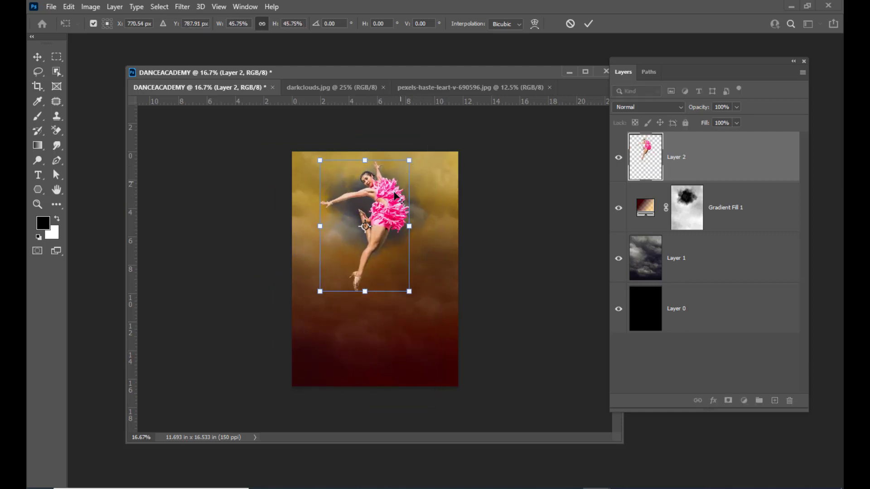
{"action": "left_click_drag", "start_coordinate": [389, 200], "coordinate": [389, 205]}
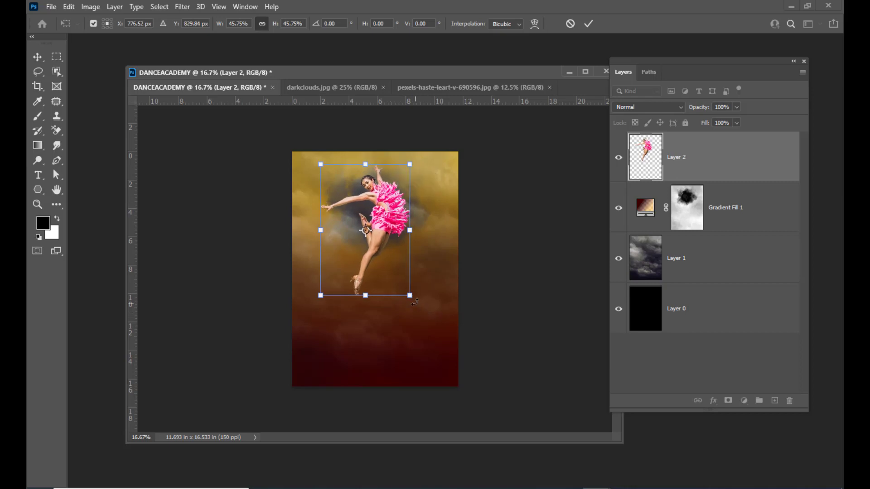
{"action": "left_click_drag", "start_coordinate": [410, 296], "coordinate": [404, 286]}
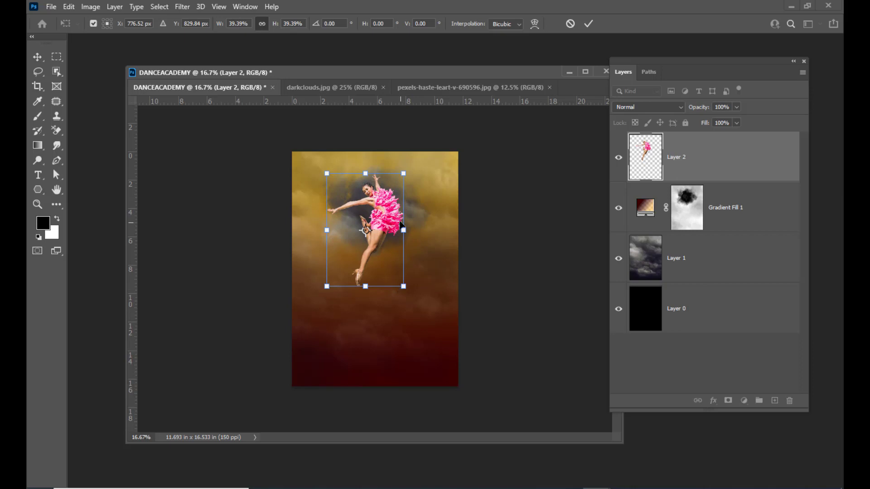
{"action": "left_click_drag", "start_coordinate": [394, 215], "coordinate": [388, 211]}
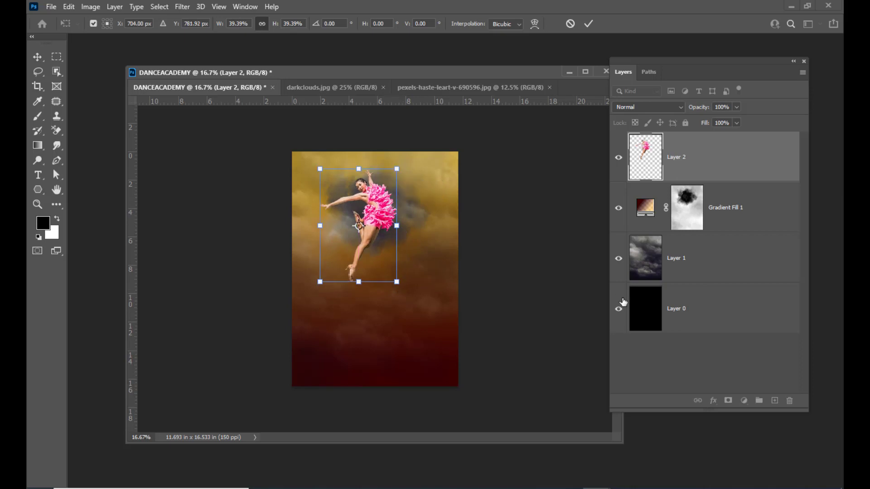
{"action": "key", "text": "Right"}
{"action": "key", "text": "Right"}
{"action": "key", "text": "Right"}
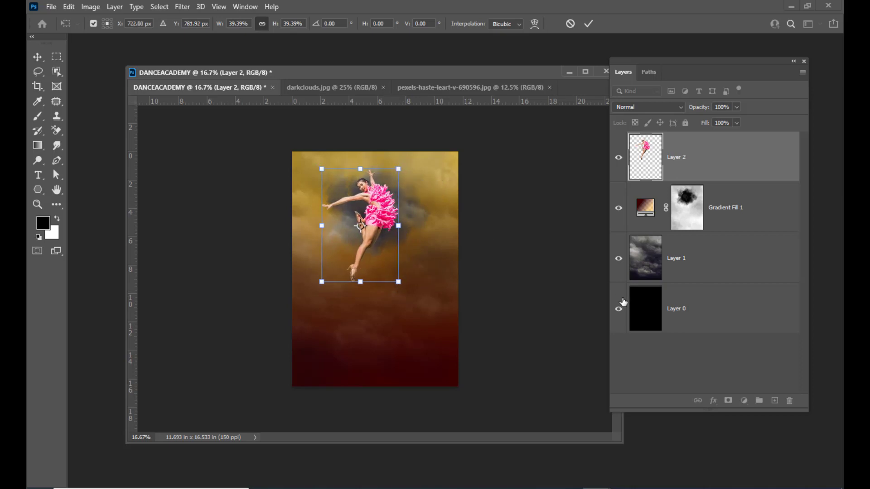
{"action": "key", "text": "Return"}
{"action": "left_click", "coordinate": [733, 269]}
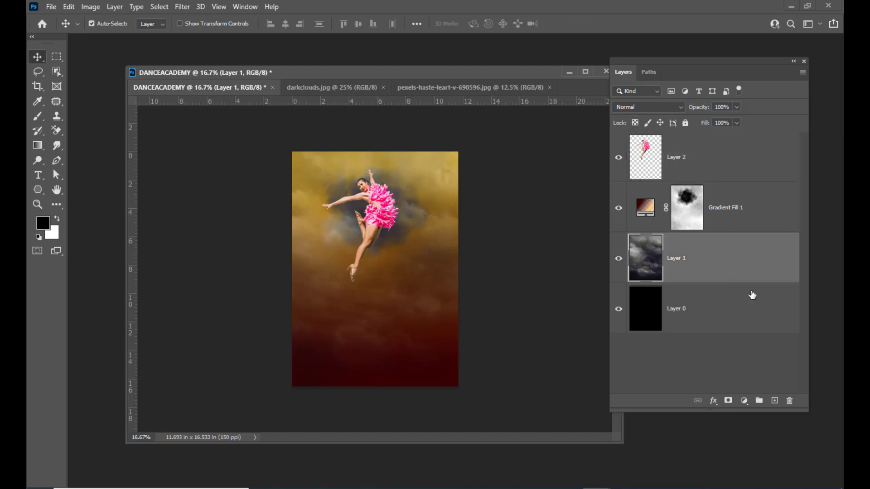
Add a Curves layer above Gradient Fill 1 and pull the RGB midpoint down to darken the clouds.
{"action": "left_click", "coordinate": [784, 181]}
{"action": "left_click", "coordinate": [782, 202]}
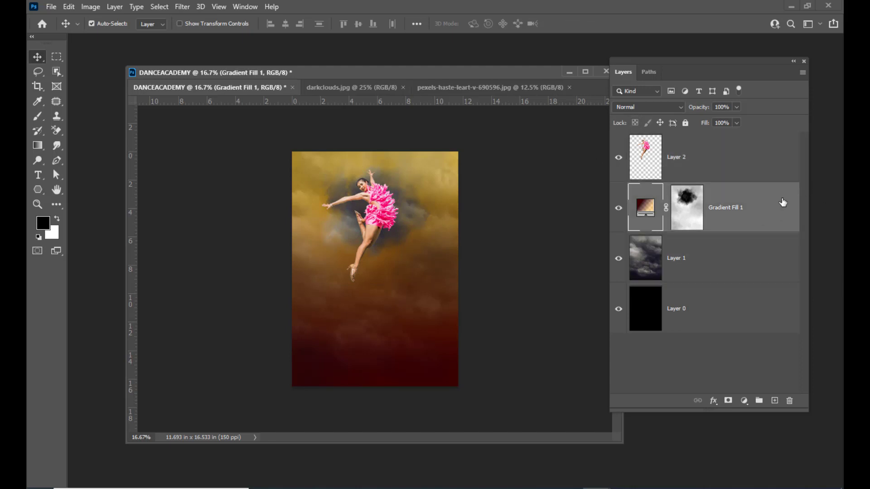
{"action": "left_click_drag", "start_coordinate": [726, 67], "coordinate": [735, 58]}
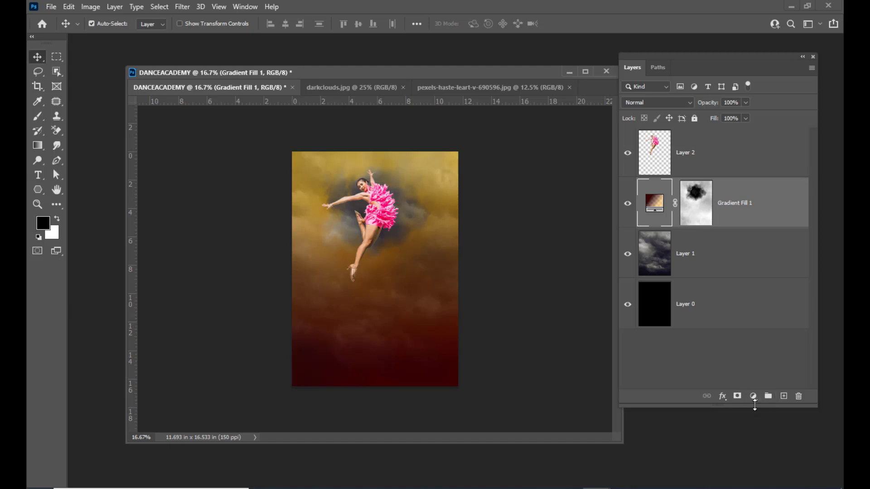
{"action": "left_click", "coordinate": [753, 398]}
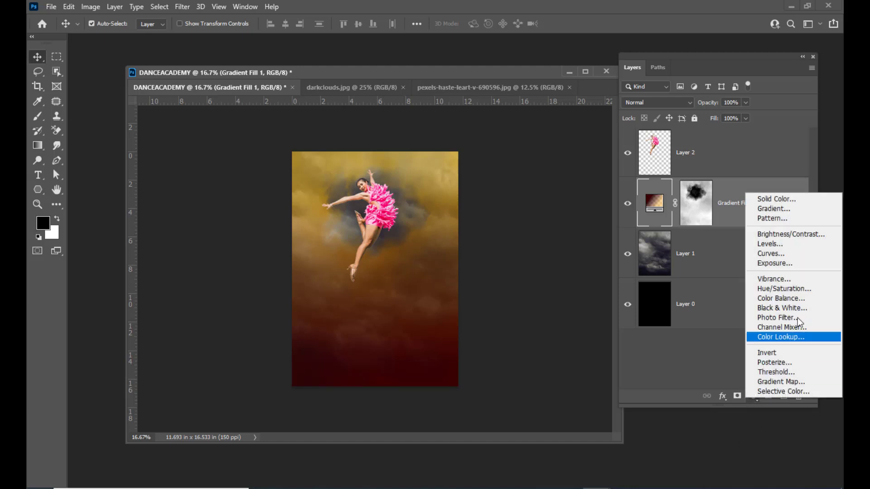
{"action": "left_click", "coordinate": [784, 253]}
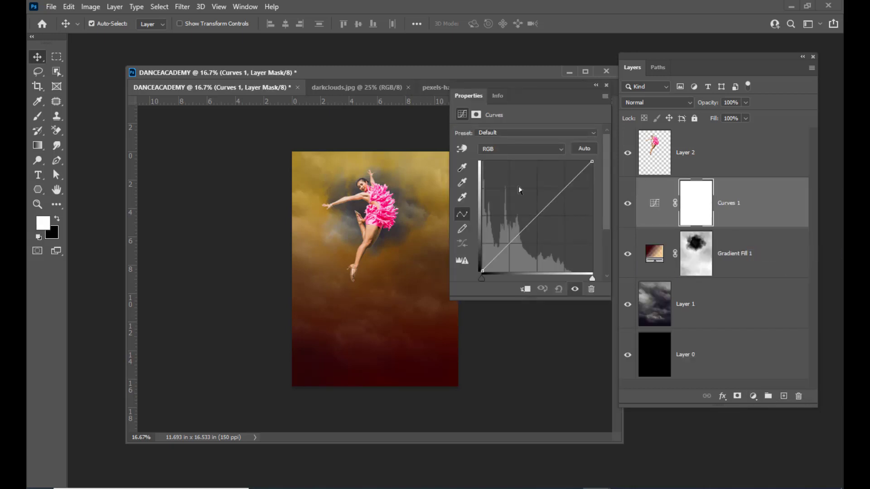
{"action": "left_click_drag", "start_coordinate": [487, 88], "coordinate": [516, 87]}
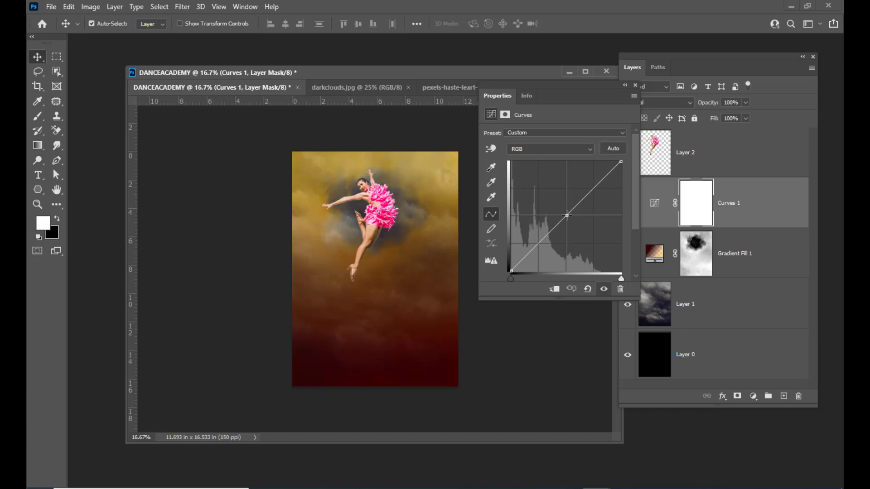
{"action": "left_click_drag", "start_coordinate": [566, 215], "coordinate": [582, 231]}
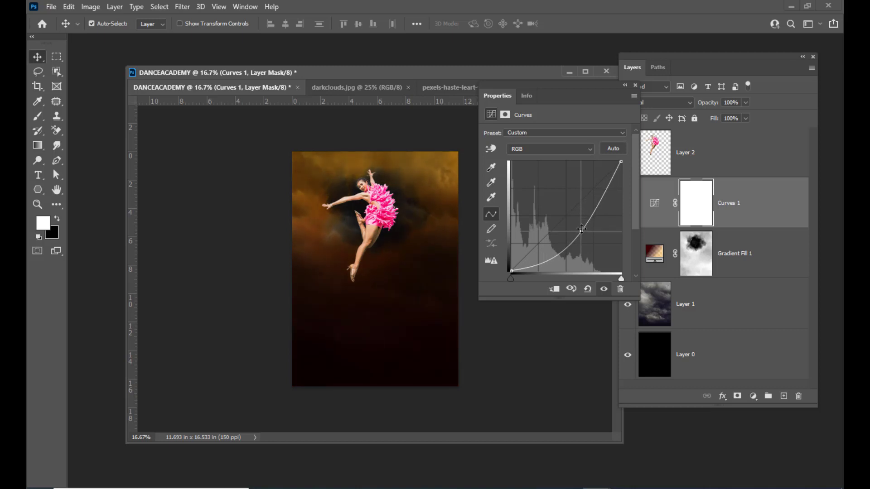
{"action": "left_click", "coordinate": [635, 86]}
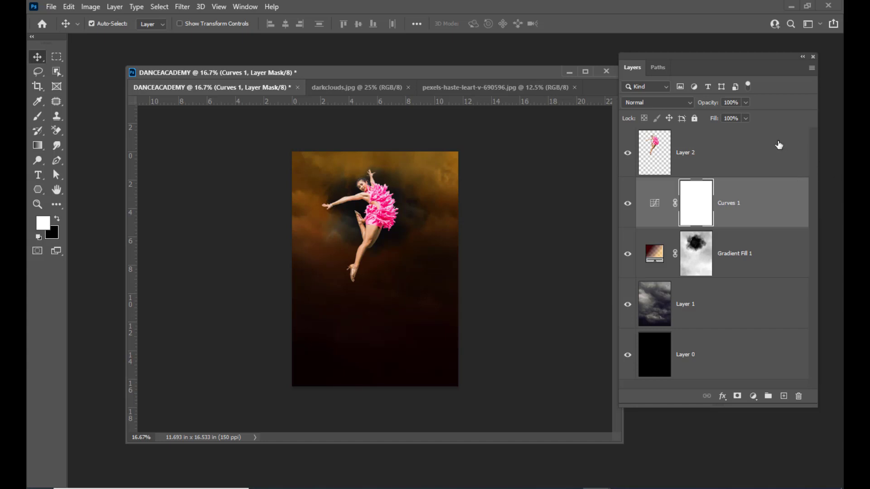
Reset colours to default black and white and add an empty Layer 3 above Layer 2.
{"action": "left_click", "coordinate": [756, 155]}
{"action": "key", "text": "d"}
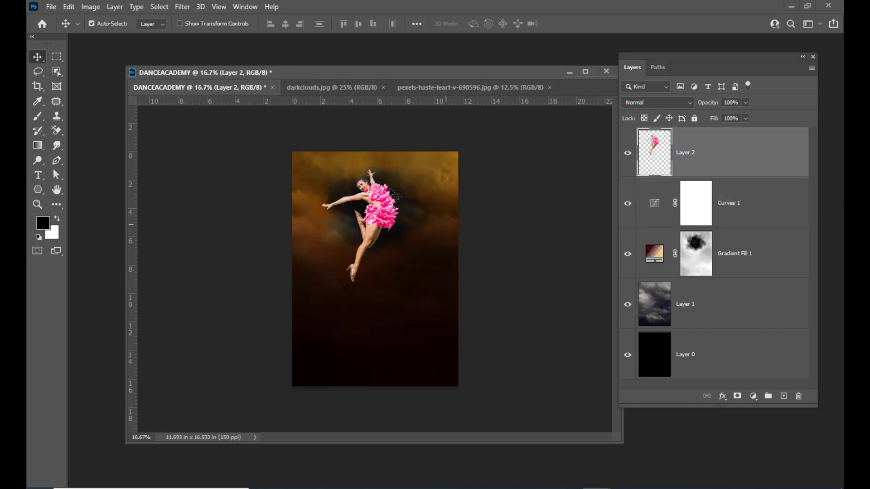
{"action": "key", "text": "u"}
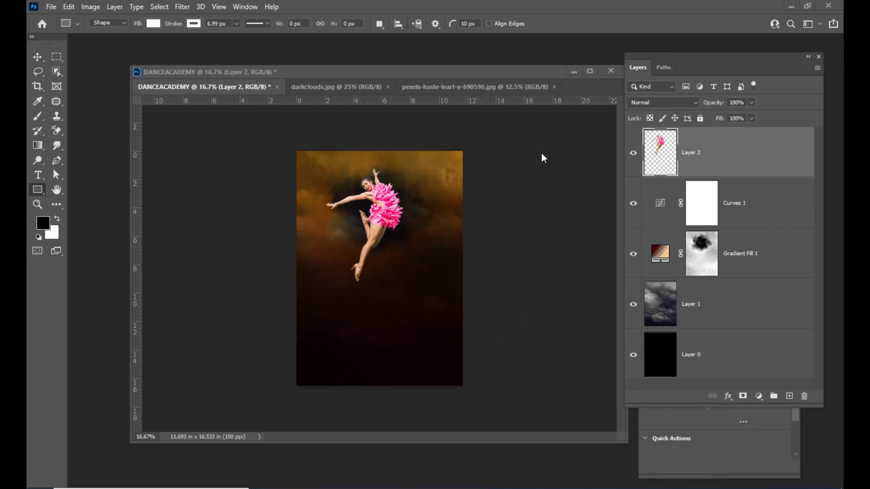
{"action": "left_click_drag", "start_coordinate": [392, 71], "coordinate": [386, 72]}
{"action": "left_click", "coordinate": [789, 396]}
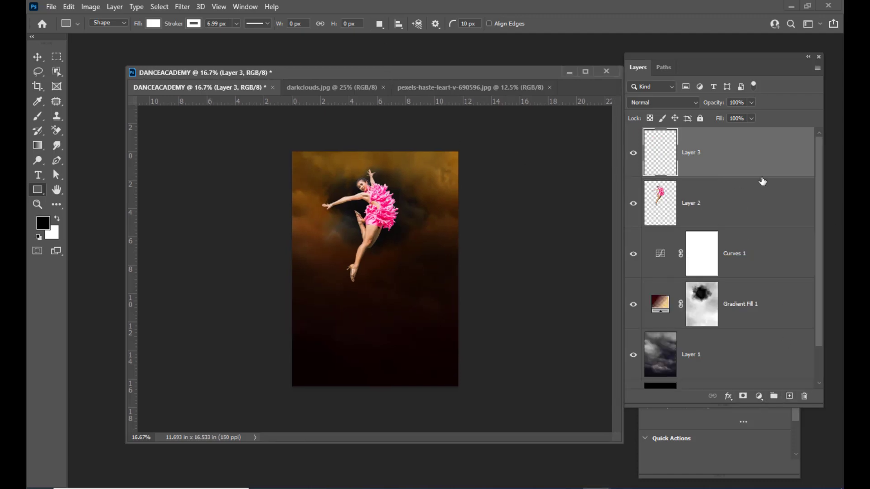
Switch to the Rectangle Tool with its drawing mode set to Path.
{"action": "right_click", "coordinate": [38, 189]}
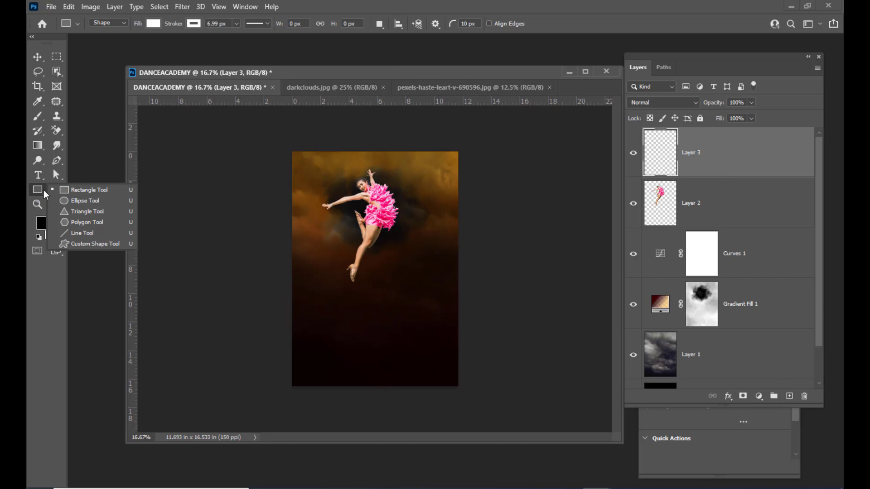
{"action": "left_click", "coordinate": [112, 190]}
{"action": "left_click", "coordinate": [121, 26]}
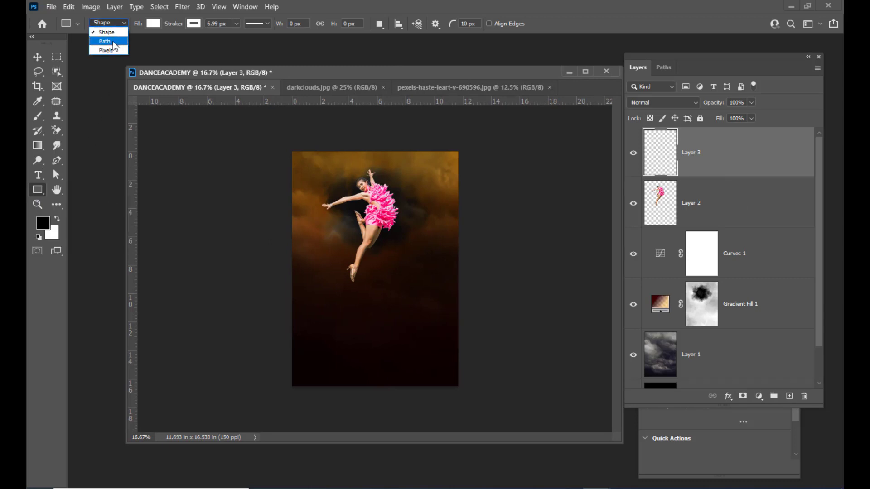
{"action": "left_click", "coordinate": [114, 45]}
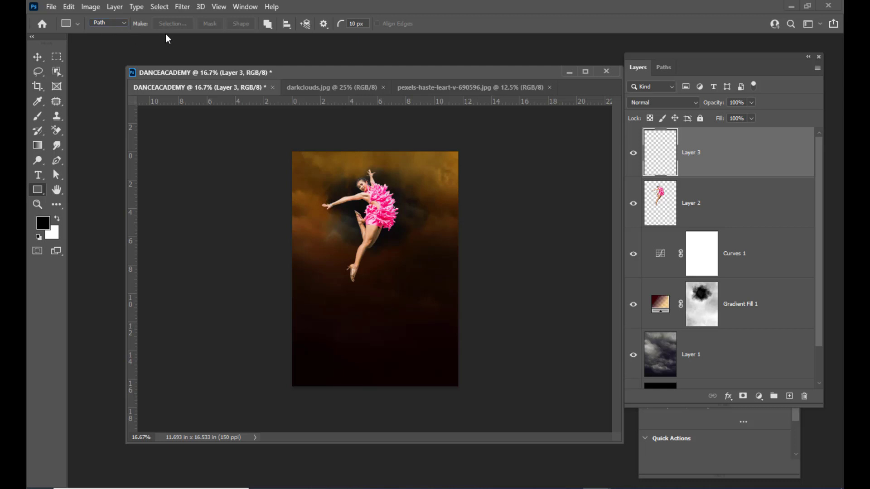
Draw a rectangle path over the poster and round its corners to 210 px.
{"action": "left_click_drag", "start_coordinate": [321, 73], "coordinate": [312, 71]}
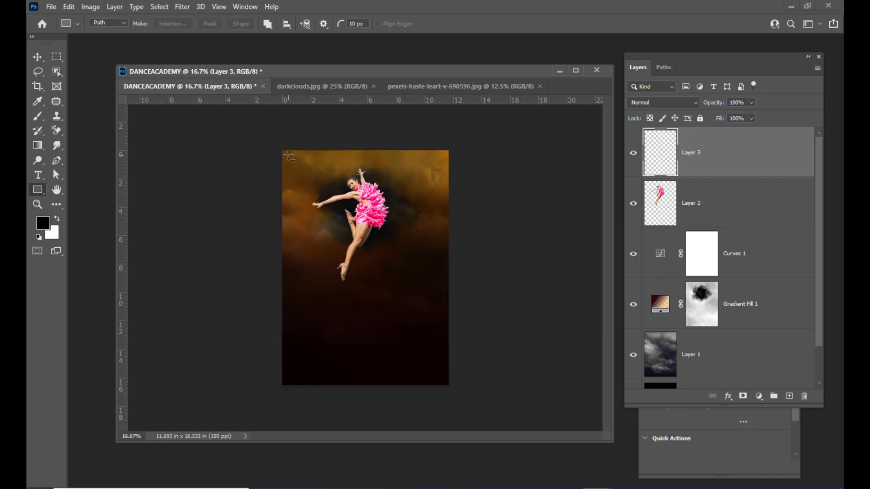
{"action": "left_click_drag", "start_coordinate": [286, 155], "coordinate": [445, 382]}
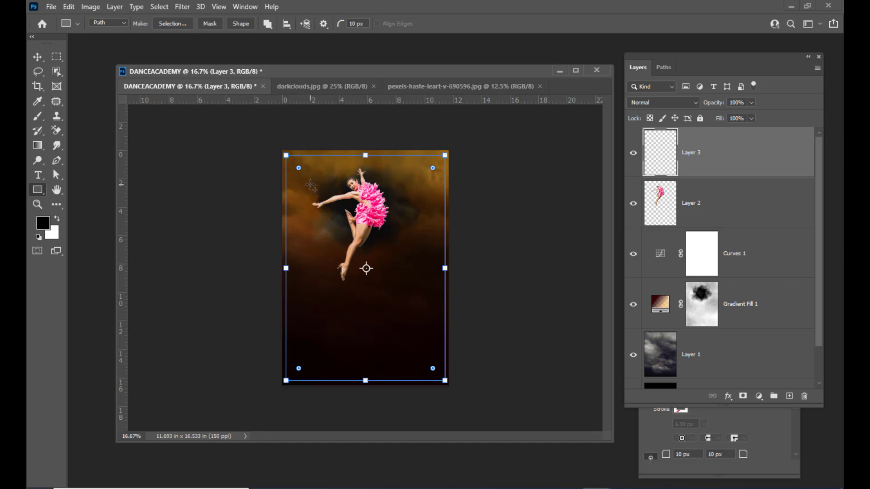
{"action": "left_click_drag", "start_coordinate": [299, 169], "coordinate": [307, 177]}
Free-transform the rounded path, adjusting its top edge to fit inside the poster, and apply it.
{"action": "left_click", "coordinate": [37, 57]}
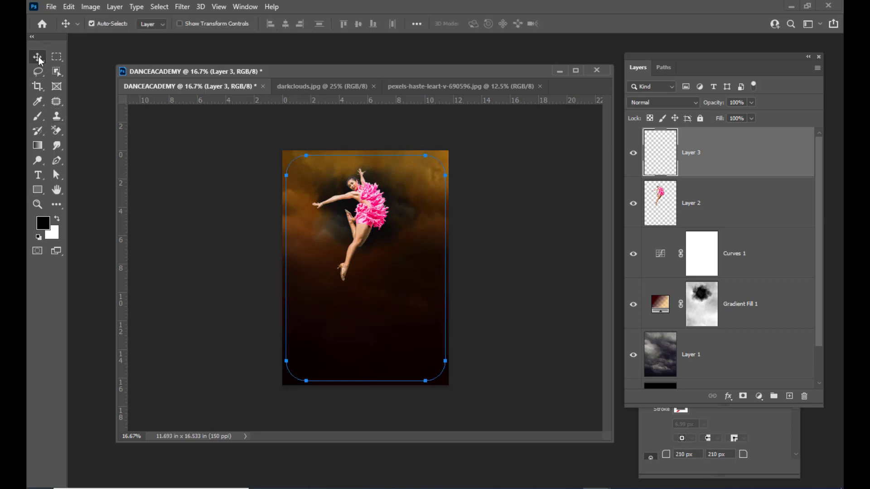
{"action": "key", "text": "ctrl+t"}
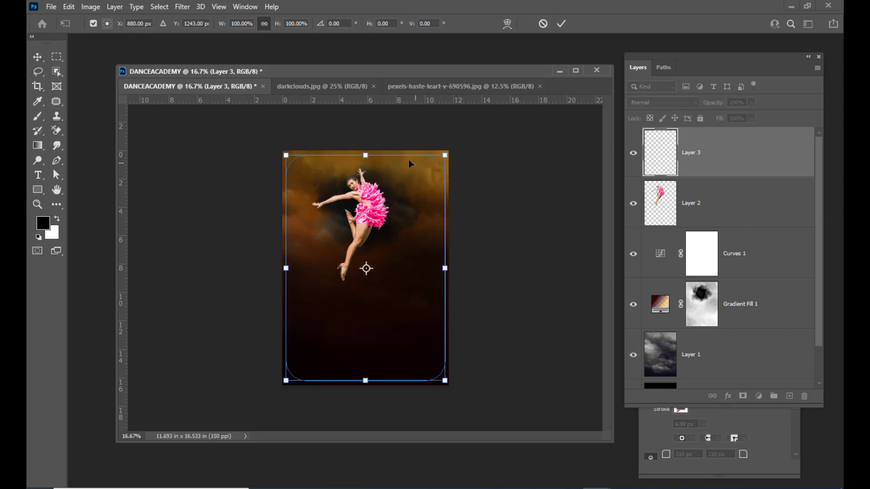
{"action": "key", "text": "ctrl+plus"}
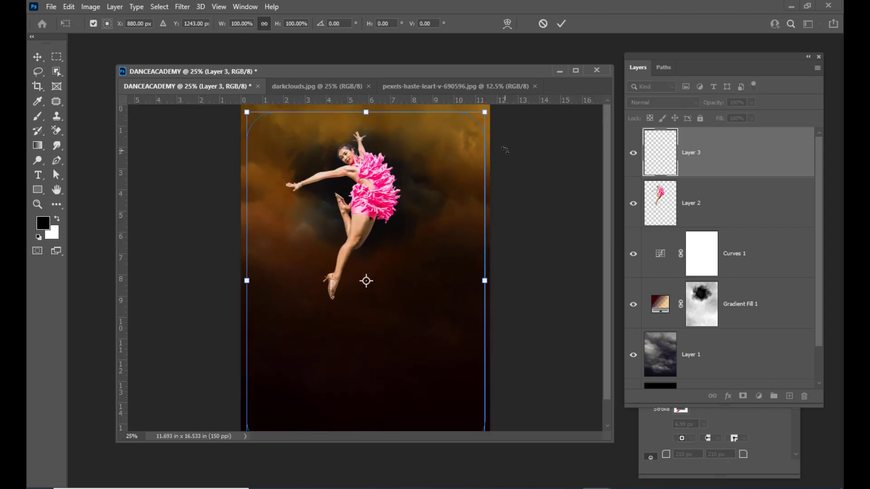
{"action": "key", "text": "ctrl+minus"}
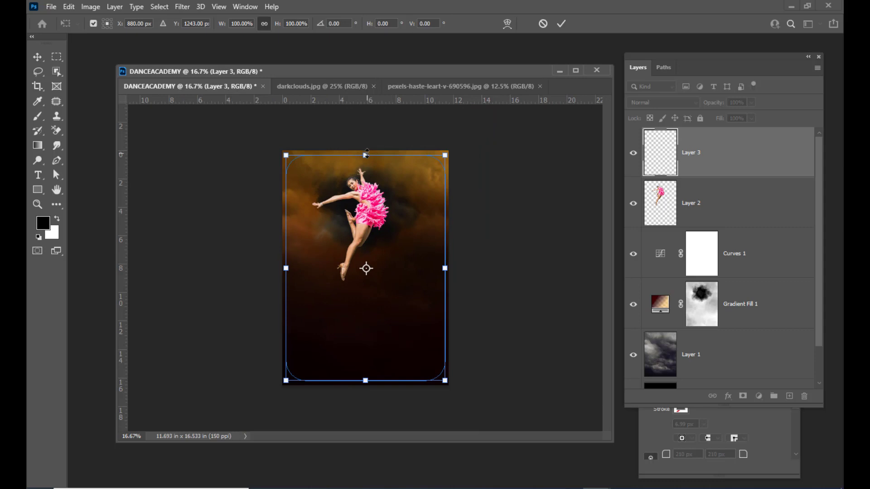
{"action": "left_click_drag", "start_coordinate": [366, 153], "coordinate": [366, 157]}
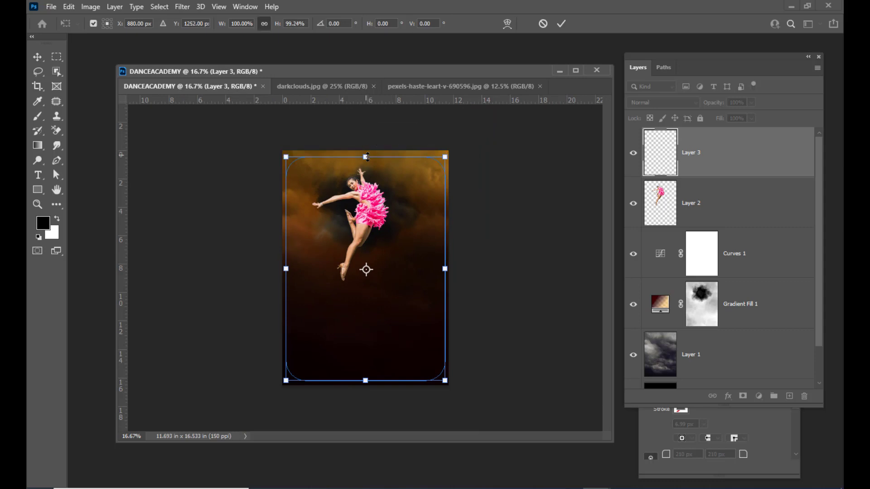
{"action": "key", "text": "ctrl+plus"}
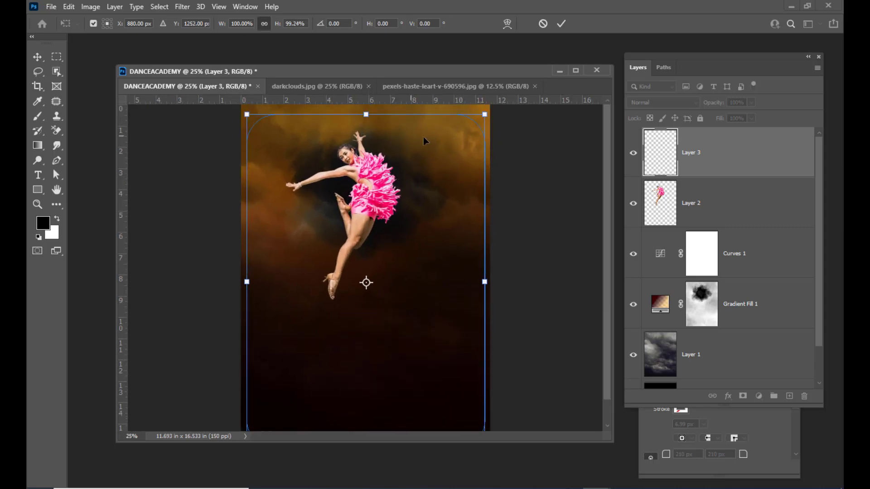
{"action": "key", "text": "ctrl+plus"}
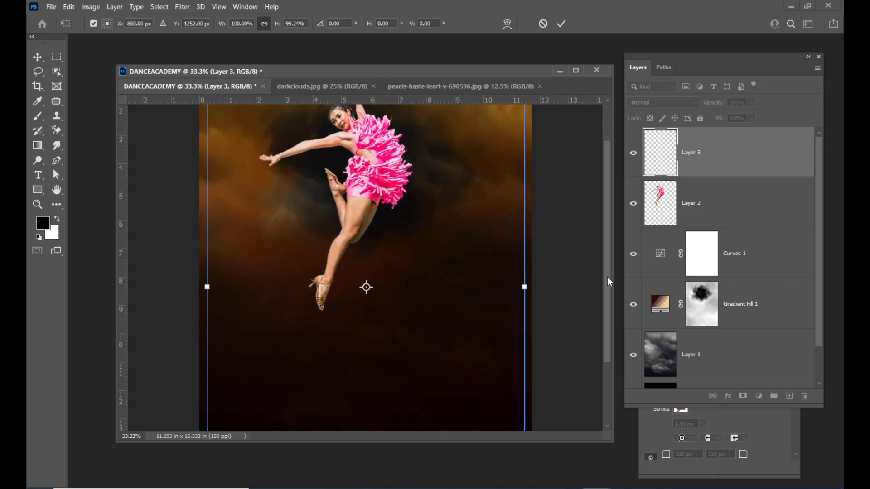
{"action": "left_click_drag", "start_coordinate": [608, 282], "coordinate": [608, 225]}
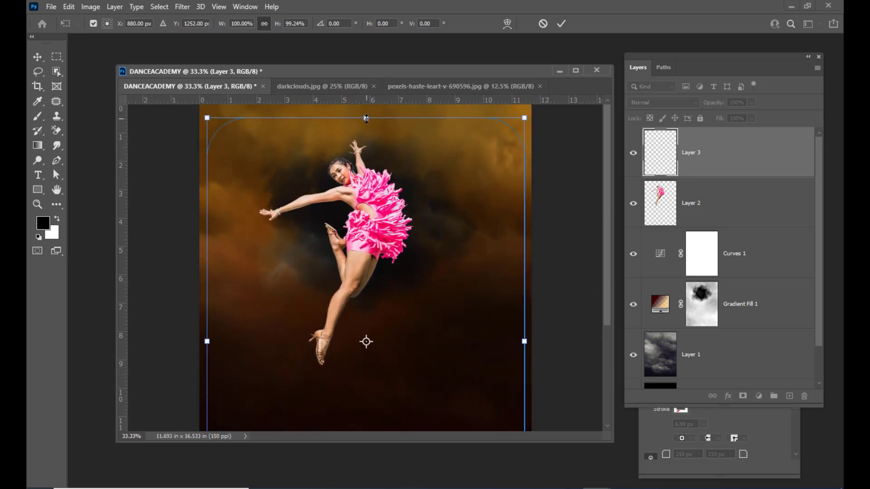
{"action": "left_click_drag", "start_coordinate": [366, 118], "coordinate": [366, 111]}
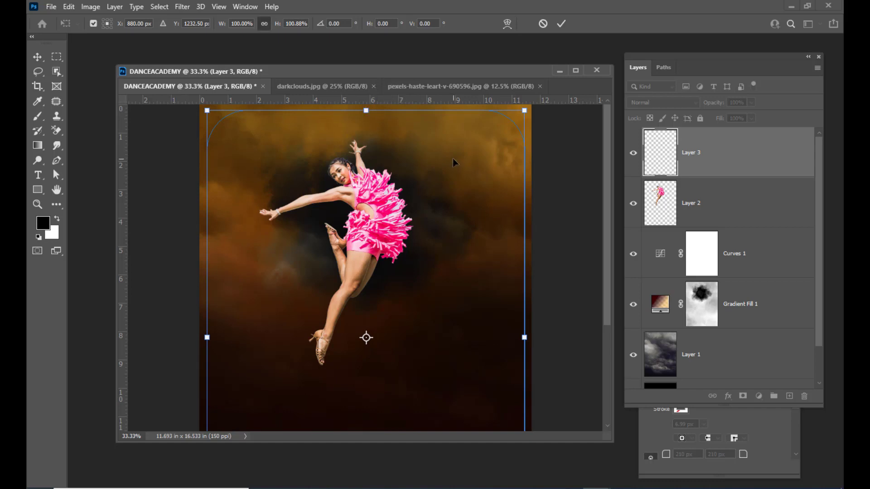
{"action": "key", "text": "ctrl+minus"}
{"action": "key", "text": "ctrl+minus"}
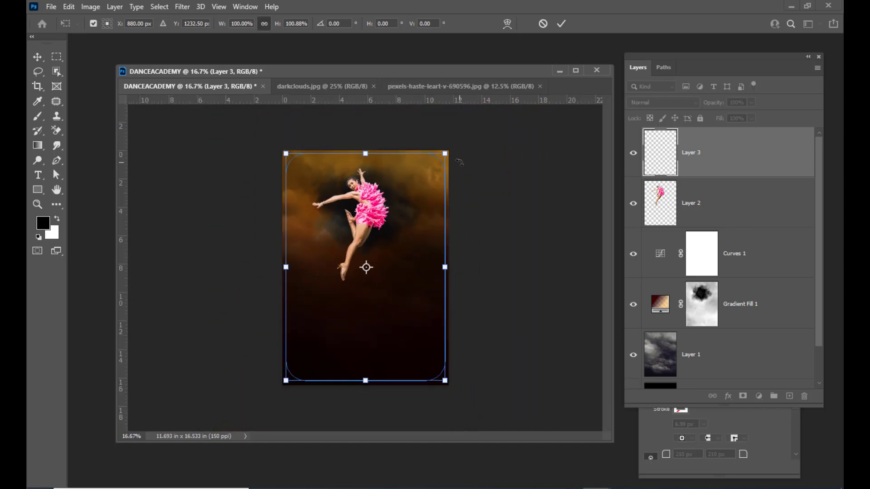
{"action": "key", "text": "Return"}
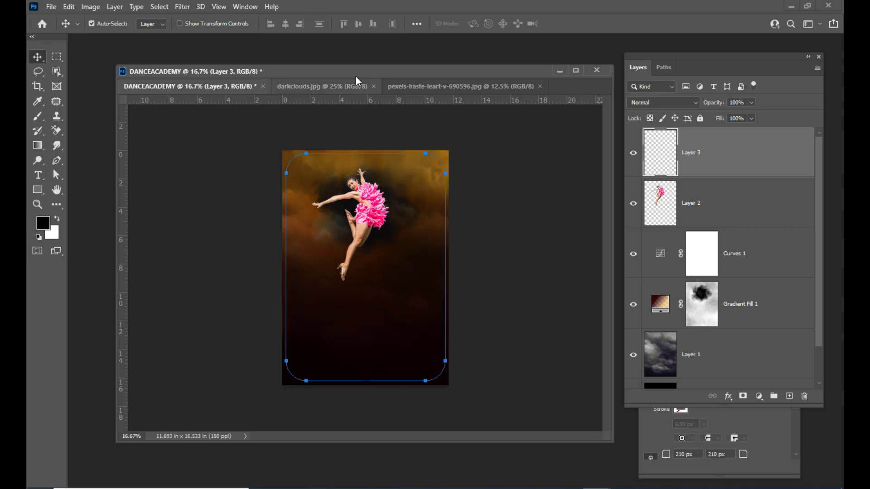
Select the Brush tool with the Hard Round preset.
{"action": "left_click_drag", "start_coordinate": [357, 75], "coordinate": [368, 72]}
{"action": "left_click", "coordinate": [39, 118]}
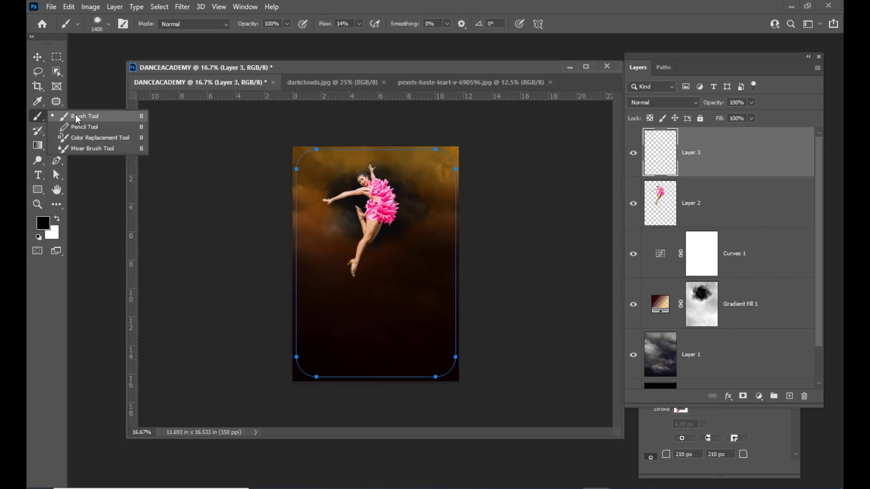
{"action": "left_click", "coordinate": [111, 116]}
{"action": "left_click", "coordinate": [97, 23]}
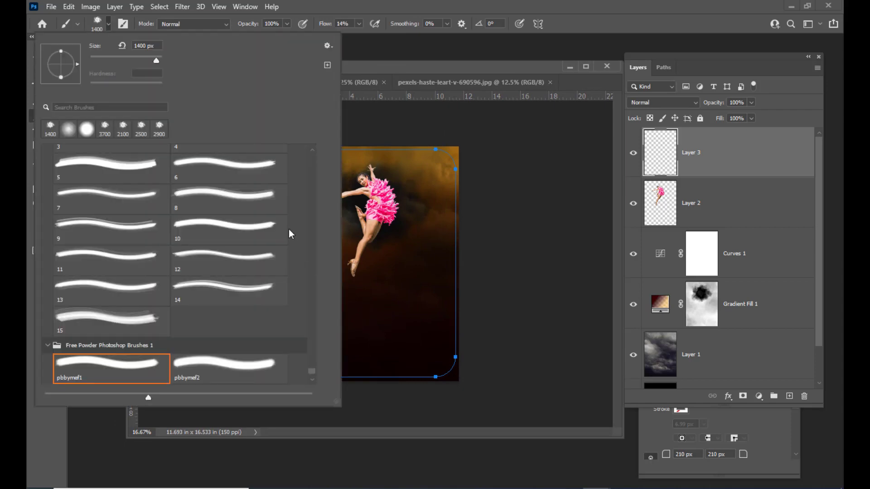
{"action": "left_click_drag", "start_coordinate": [310, 368], "coordinate": [311, 151]}
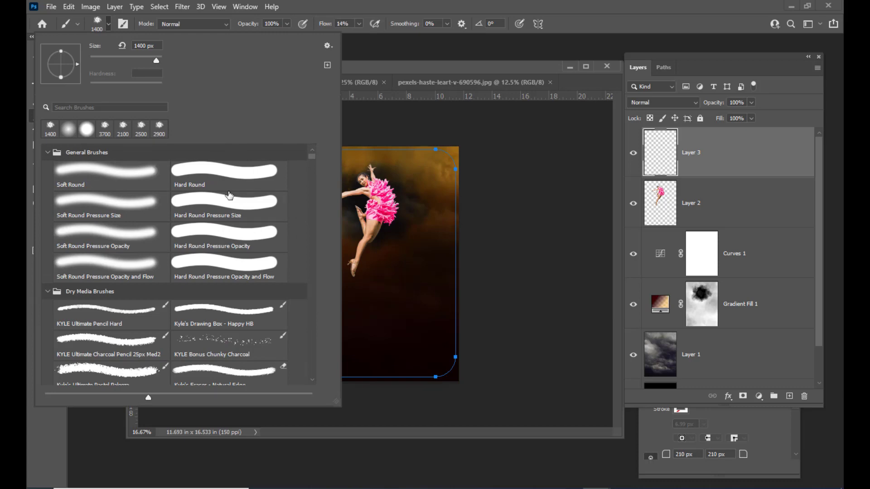
{"action": "left_click", "coordinate": [203, 180]}
Shrink the brush to 90 px and raise its flow to 100%.
{"action": "left_click_drag", "start_coordinate": [385, 71], "coordinate": [397, 68]}
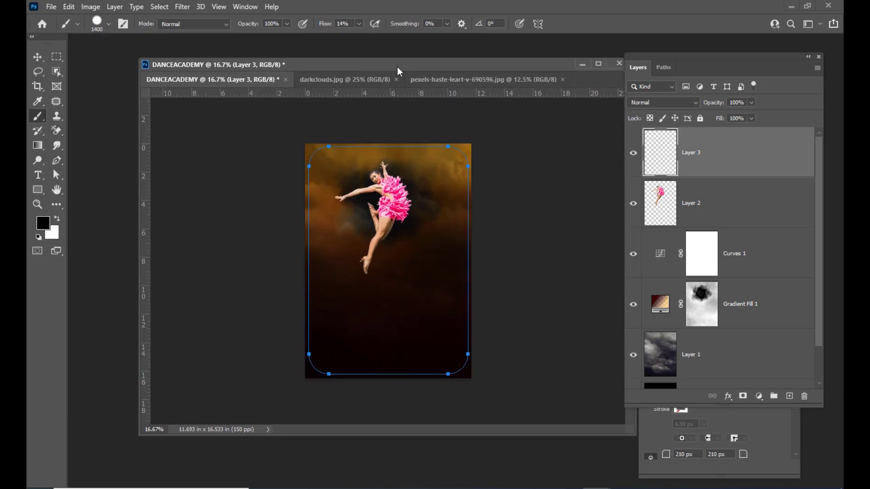
{"action": "key", "text": "bracketleft"}
{"action": "key", "text": "bracketleft"}
{"action": "key", "text": "bracketleft"}
{"action": "key", "text": "bracketleft"}
{"action": "key", "text": "bracketleft"}
{"action": "key", "text": "bracketleft"}
{"action": "key", "text": "bracketleft"}
{"action": "key", "text": "bracketleft"}
{"action": "key", "text": "bracketleft"}
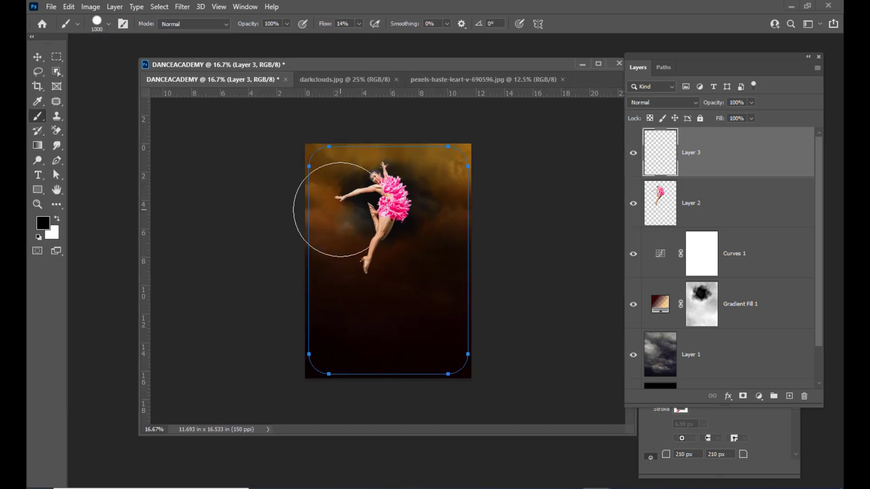
{"action": "key", "text": "bracketleft"}
{"action": "key", "text": "bracketleft"}
{"action": "key", "text": "bracketleft"}
{"action": "key", "text": "bracketleft"}
{"action": "key", "text": "bracketleft"}
{"action": "key", "text": "bracketleft"}
{"action": "key", "text": "bracketleft"}
{"action": "key", "text": "bracketleft"}
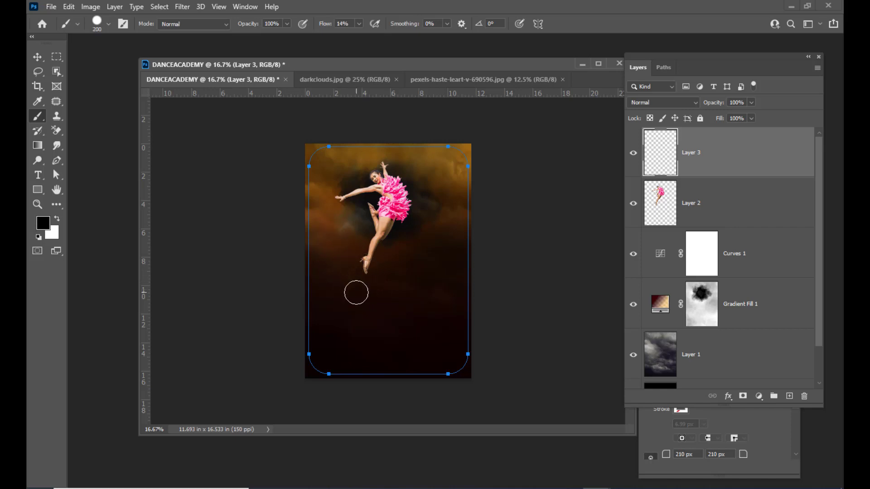
{"action": "left_click", "coordinate": [359, 24]}
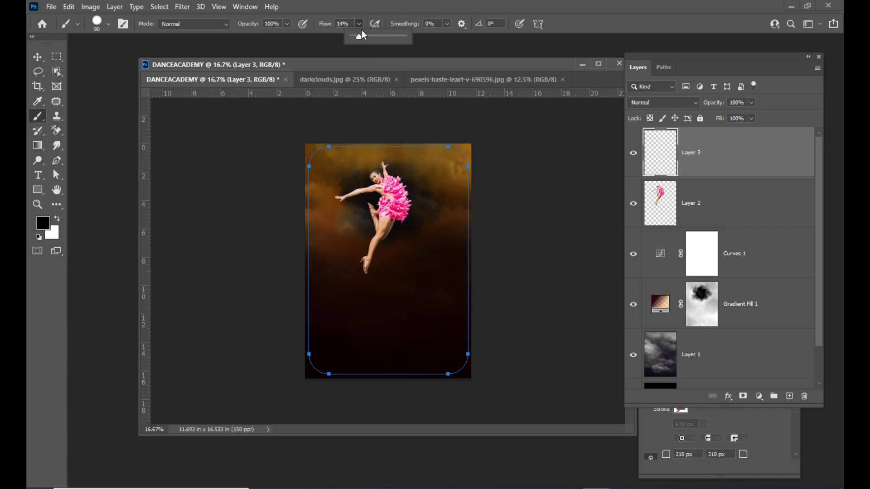
{"action": "left_click_drag", "start_coordinate": [359, 37], "coordinate": [482, 62]}
{"action": "left_click_drag", "start_coordinate": [410, 75], "coordinate": [423, 71]}
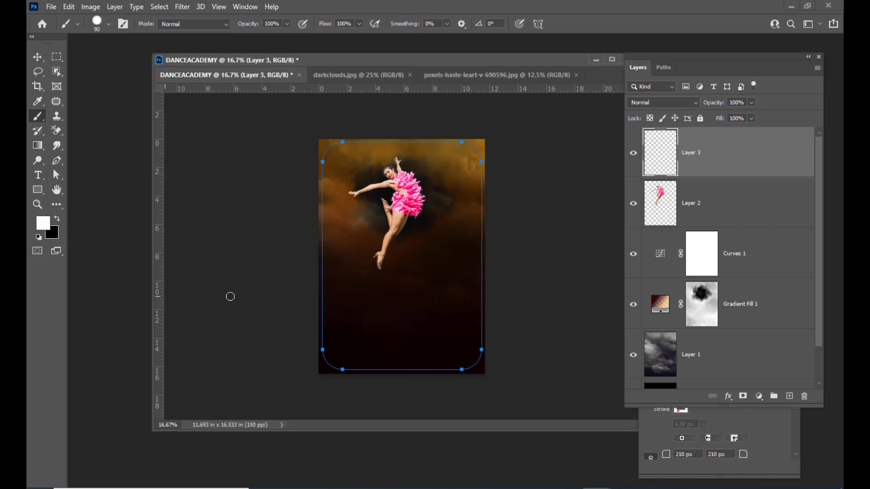
{"action": "left_click_drag", "start_coordinate": [433, 68], "coordinate": [397, 60]}
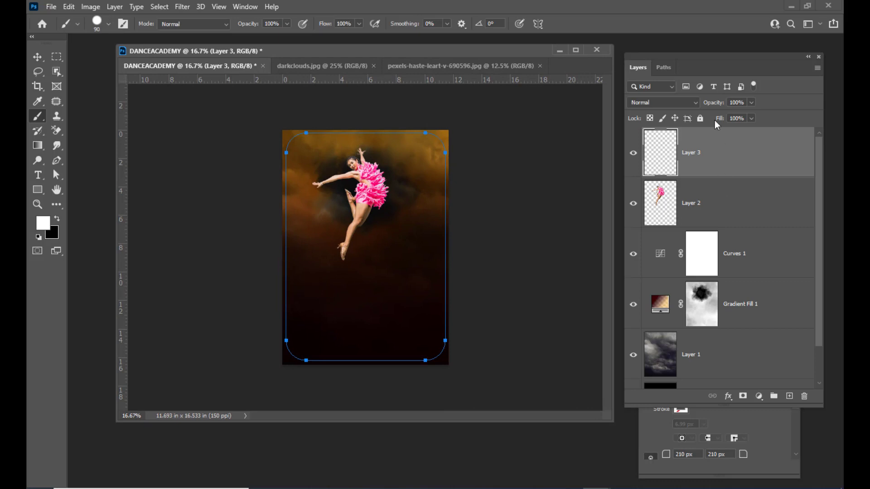
In Brush Settings, set spacing to 122% and brush size to 50 px.
{"action": "left_click", "coordinate": [245, 6]}
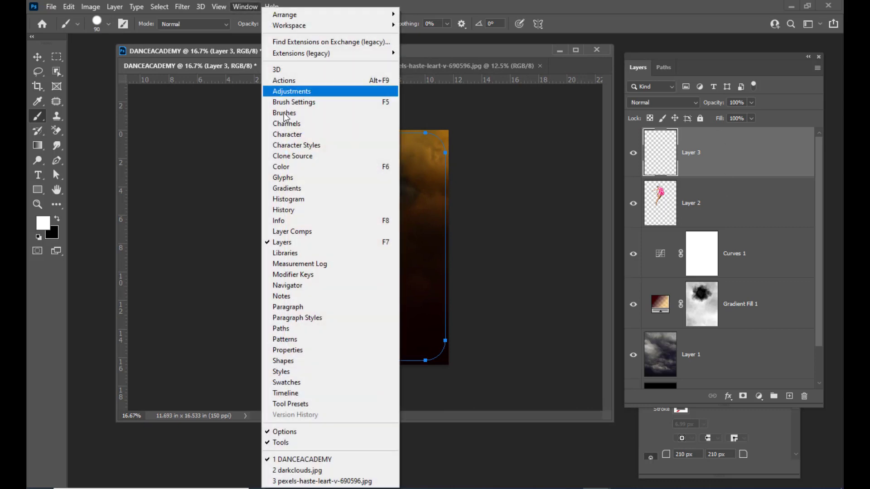
{"action": "left_click", "coordinate": [320, 104]}
{"action": "left_click_drag", "start_coordinate": [534, 71], "coordinate": [566, 63]}
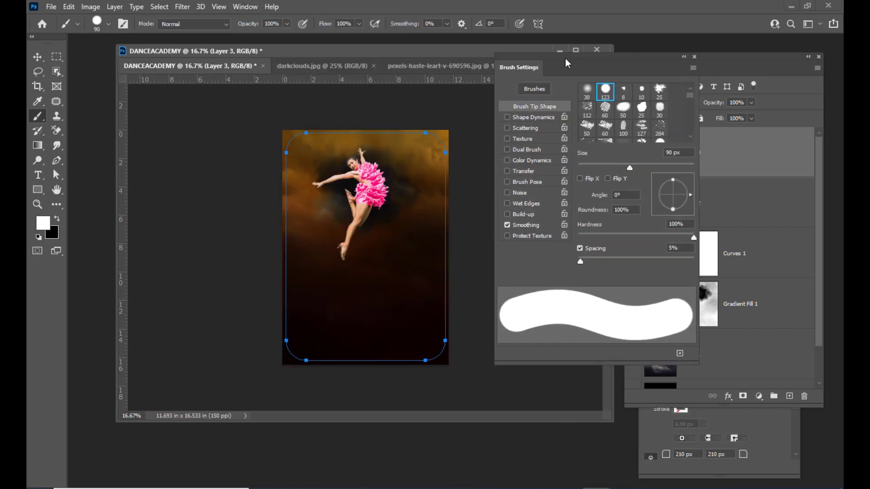
{"action": "left_click_drag", "start_coordinate": [580, 262], "coordinate": [639, 261]}
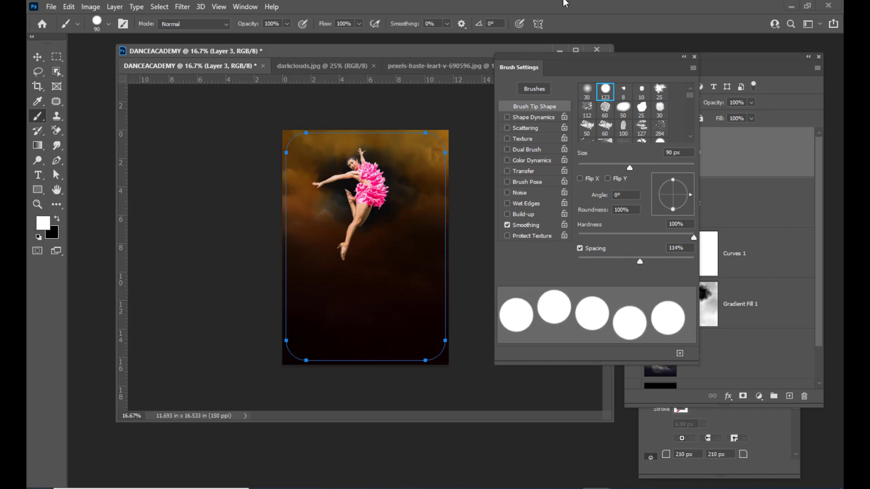
{"action": "left_click_drag", "start_coordinate": [568, 59], "coordinate": [586, 51]}
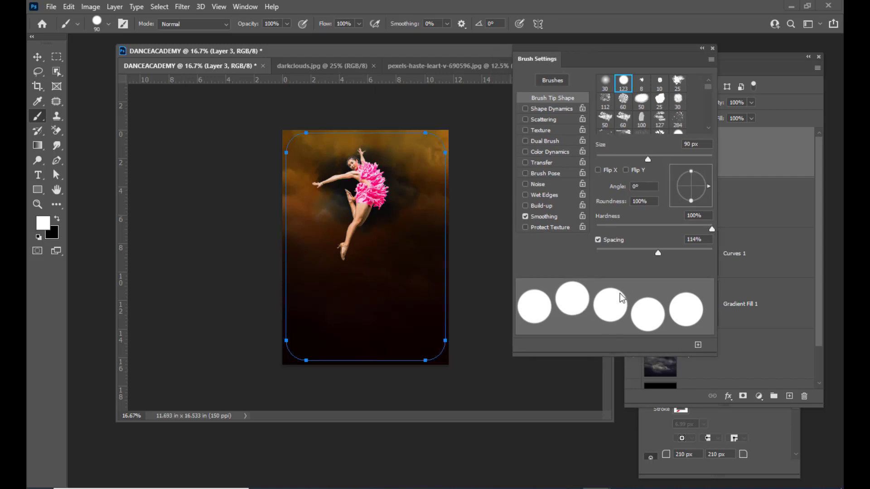
{"action": "left_click", "coordinate": [660, 253]}
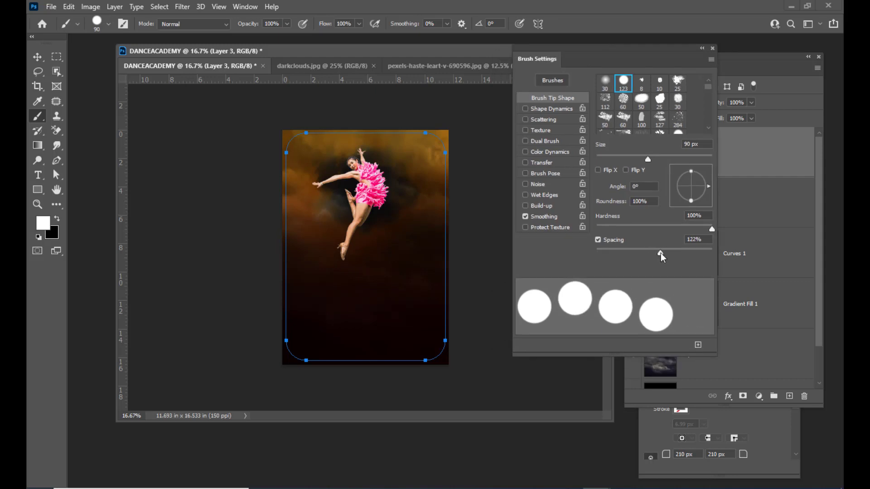
{"action": "left_click_drag", "start_coordinate": [559, 53], "coordinate": [652, 53]}
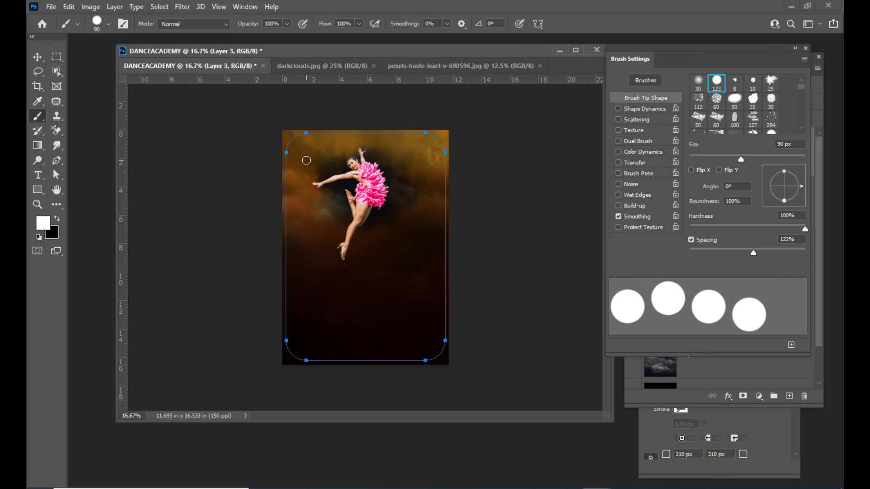
{"action": "key", "text": "bracketleft"}
{"action": "key", "text": "bracketleft"}
{"action": "key", "text": "bracketleft"}
{"action": "key", "text": "bracketleft"}
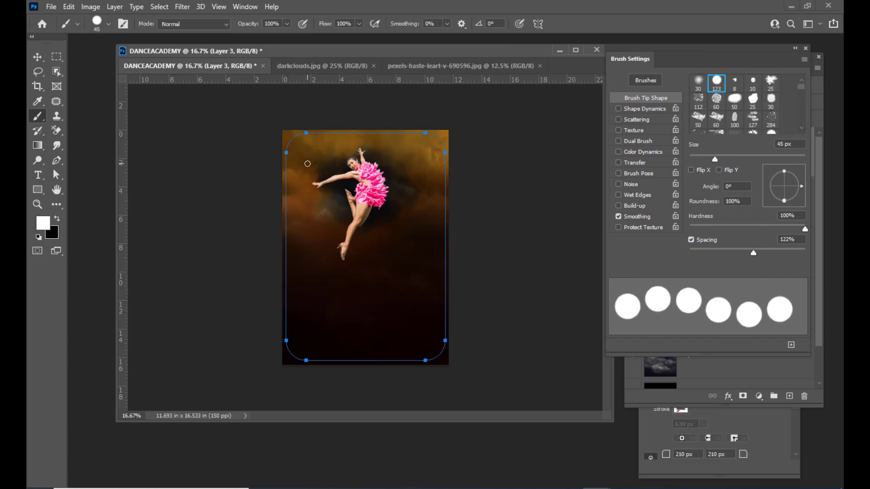
{"action": "key", "text": "bracketright"}
Paint three test dot lines, undo each, and bring the Layers panel back into view.
{"action": "left_click_drag", "start_coordinate": [304, 160], "coordinate": [305, 338]}
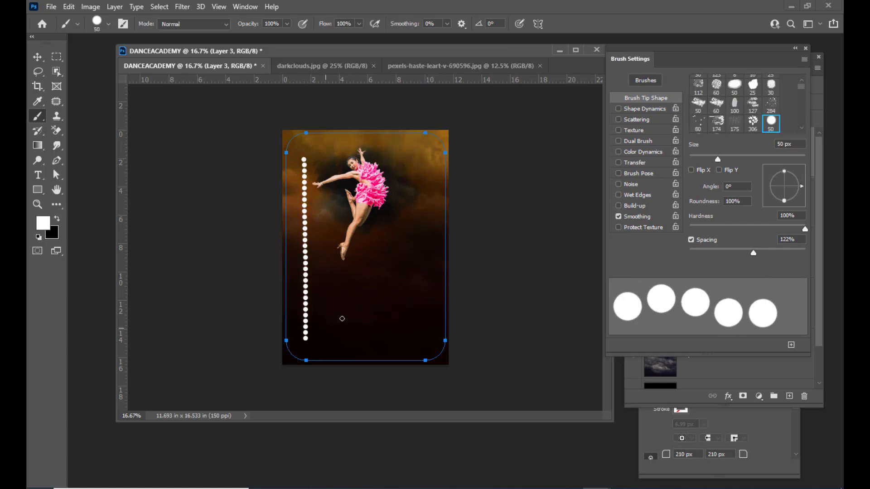
{"action": "key", "text": "ctrl+z"}
{"action": "left_click_drag", "start_coordinate": [302, 156], "coordinate": [302, 342]}
{"action": "key", "text": "ctrl+z"}
{"action": "left_click_drag", "start_coordinate": [415, 154], "coordinate": [414, 326]}
{"action": "key", "text": "ctrl+z"}
{"action": "left_click_drag", "start_coordinate": [631, 57], "coordinate": [573, 360]}
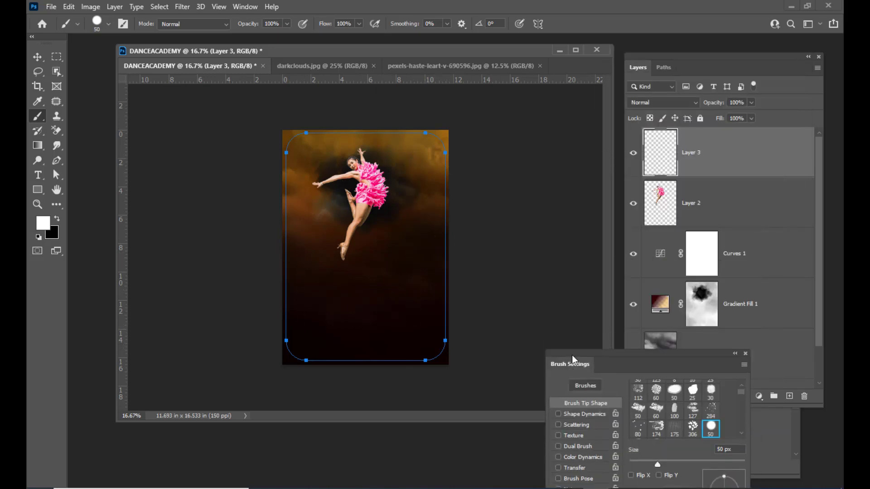
{"action": "left_click_drag", "start_coordinate": [665, 53], "coordinate": [659, 50]}
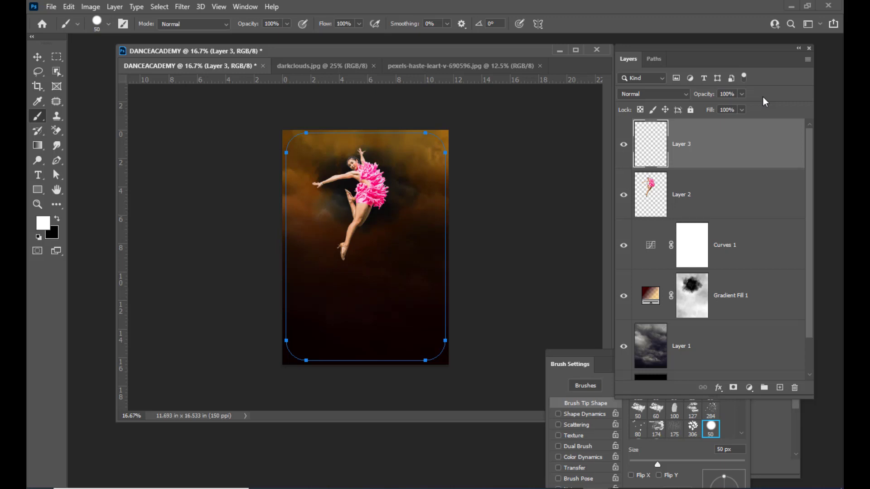
{"action": "left_click_drag", "start_coordinate": [370, 55], "coordinate": [369, 59]}
{"action": "left_click_drag", "start_coordinate": [630, 46], "coordinate": [638, 46]}
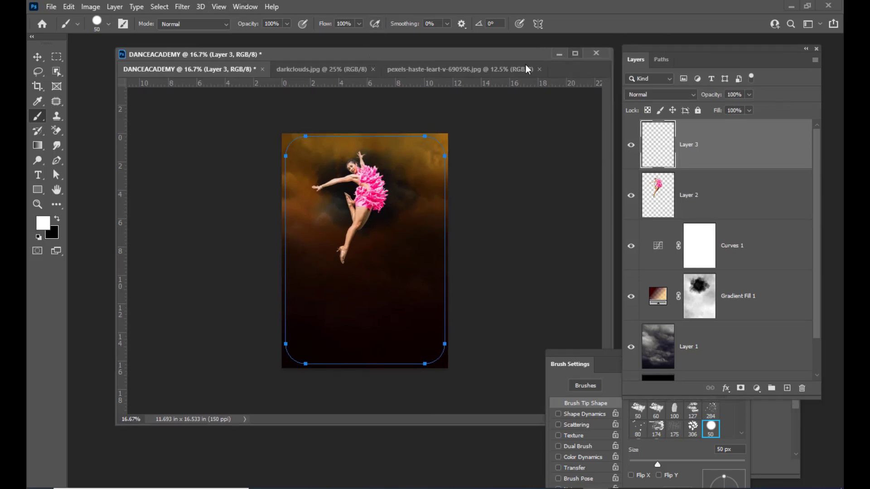
Stroke the rounded frame path with the Brush tool to paint white spaced dots on Layer 3.
{"action": "left_click", "coordinate": [57, 160]}
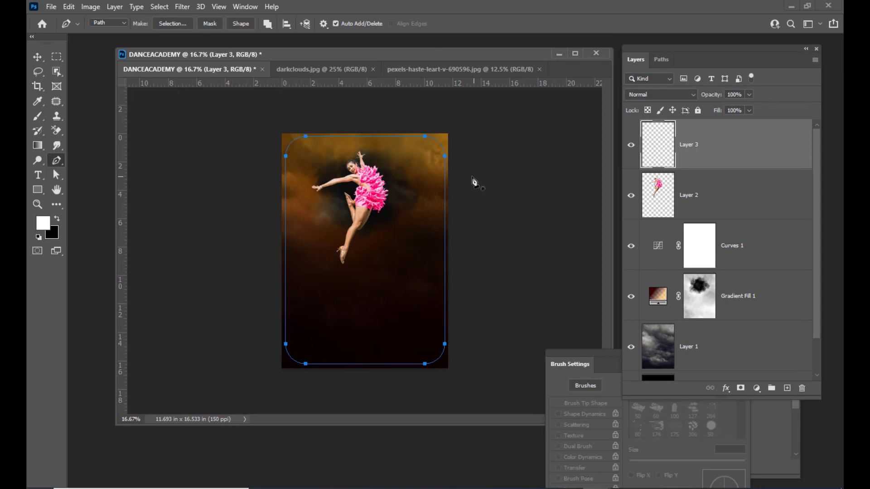
{"action": "right_click", "coordinate": [425, 136]}
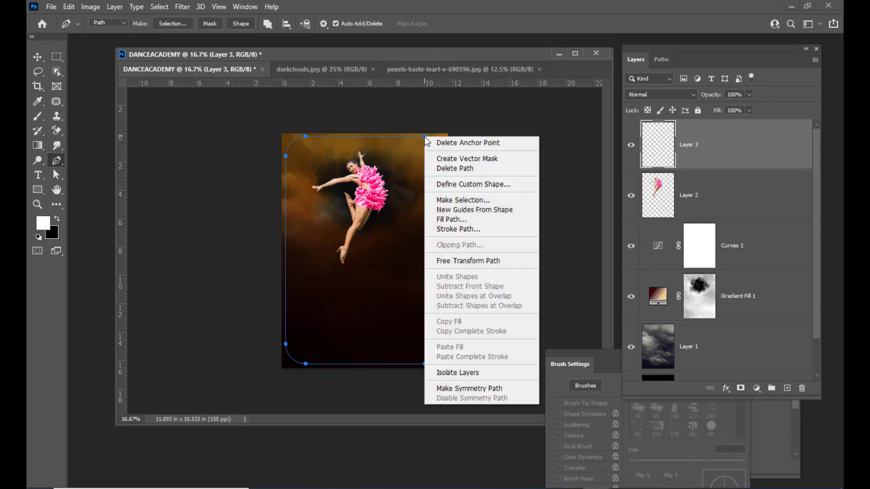
{"action": "left_click", "coordinate": [474, 229]}
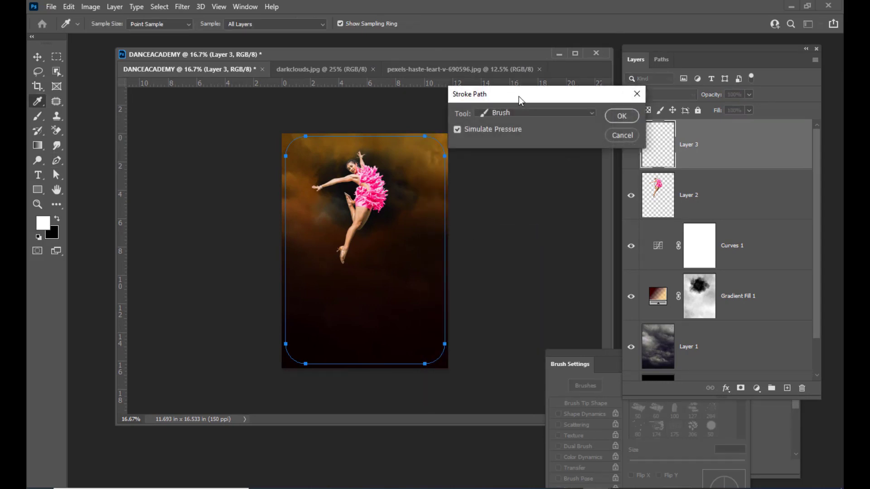
{"action": "left_click_drag", "start_coordinate": [518, 97], "coordinate": [500, 96]}
{"action": "left_click", "coordinate": [521, 112]}
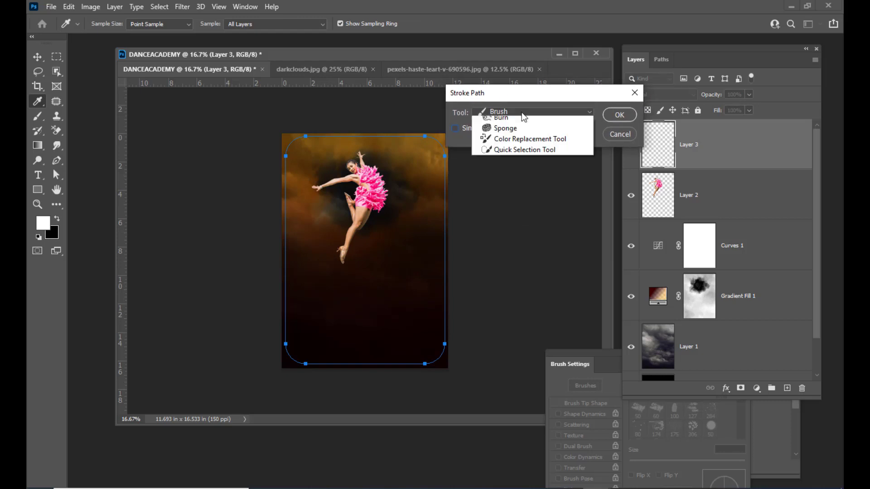
{"action": "left_click", "coordinate": [525, 93]}
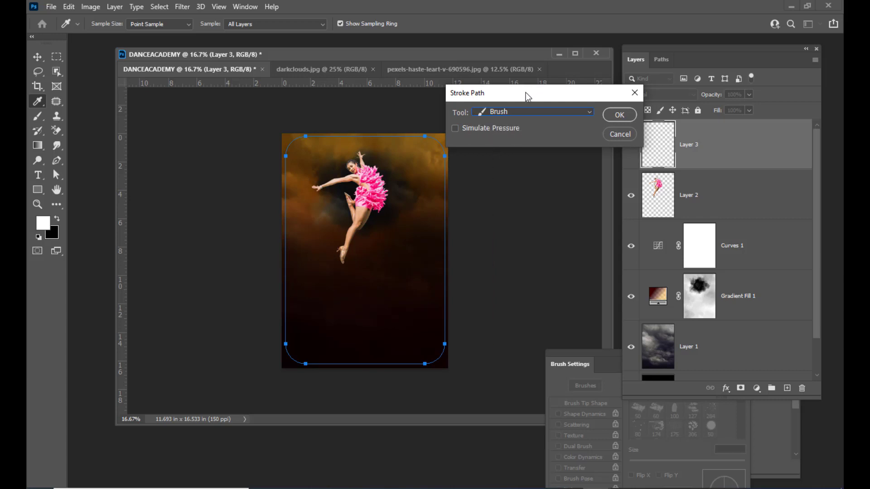
{"action": "left_click", "coordinate": [517, 113]}
{"action": "left_click", "coordinate": [519, 130]}
{"action": "left_click_drag", "start_coordinate": [516, 100], "coordinate": [522, 118]}
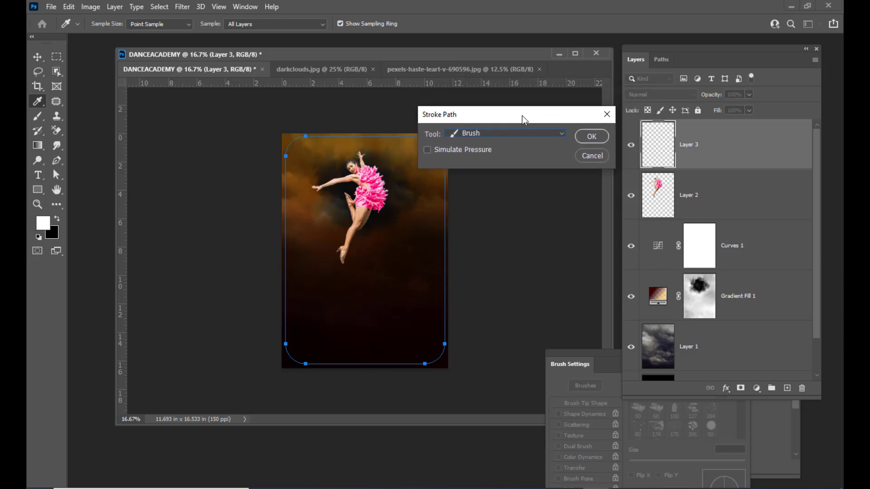
{"action": "left_click", "coordinate": [590, 135]}
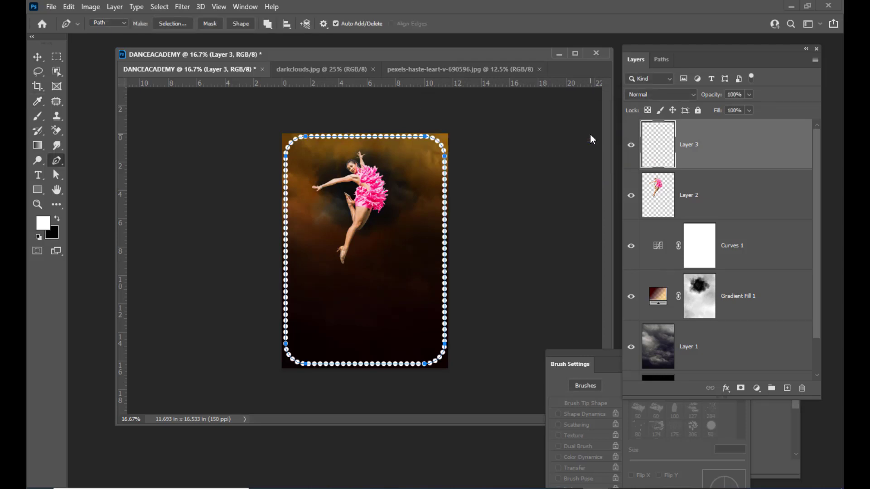
Delete the Work Path in the Paths panel and return to the Layers list.
{"action": "left_click_drag", "start_coordinate": [669, 53], "coordinate": [626, 73]}
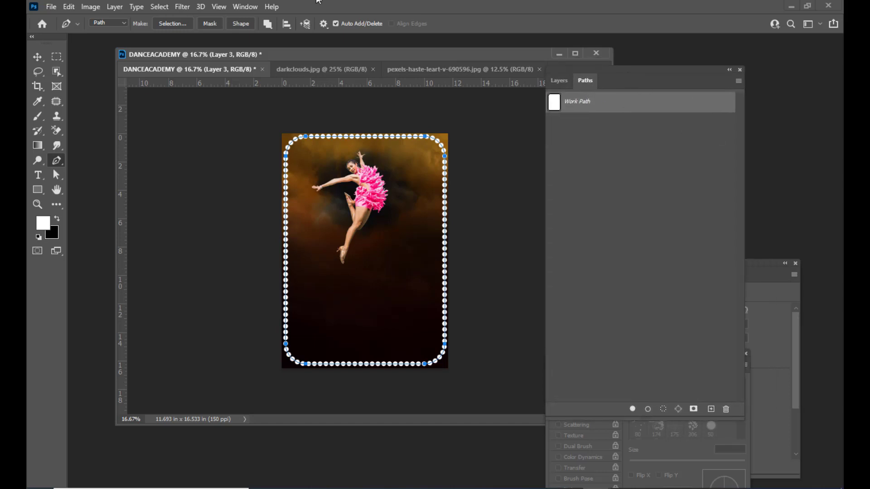
{"action": "left_click", "coordinate": [245, 6]}
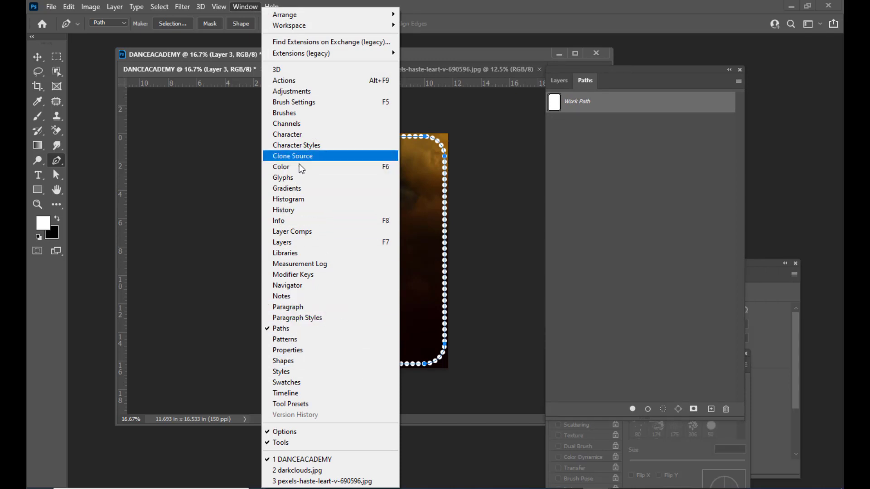
{"action": "left_click", "coordinate": [636, 70]}
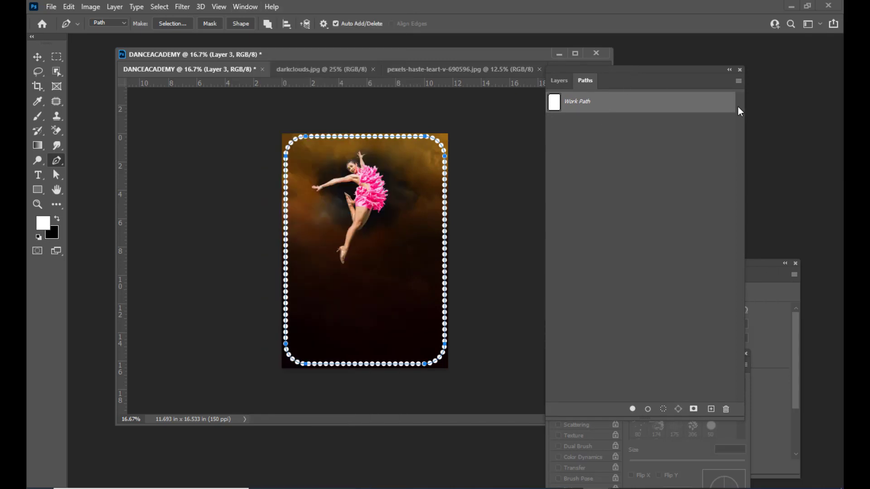
{"action": "right_click", "coordinate": [608, 101]}
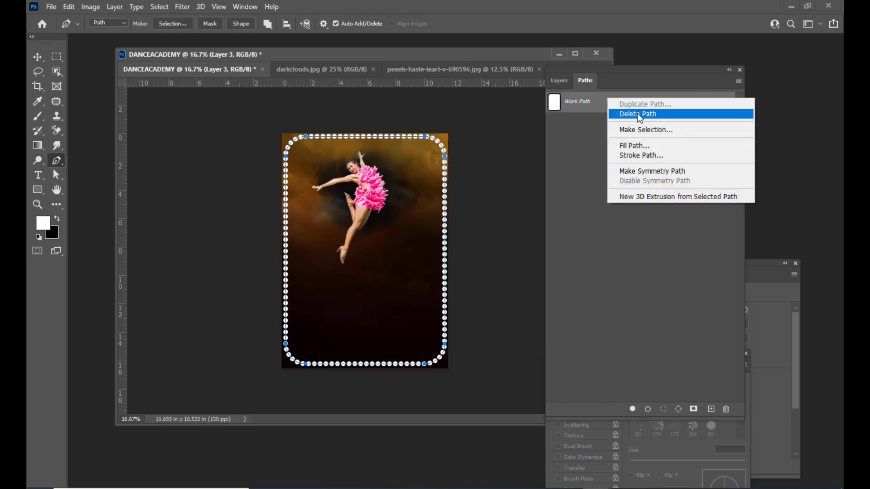
{"action": "left_click", "coordinate": [637, 114]}
{"action": "left_click", "coordinate": [561, 82]}
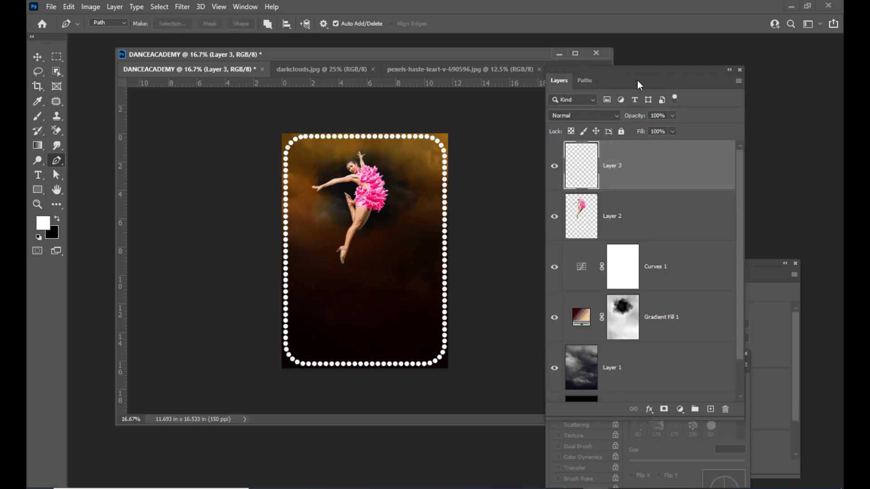
{"action": "left_click_drag", "start_coordinate": [623, 69], "coordinate": [653, 67]}
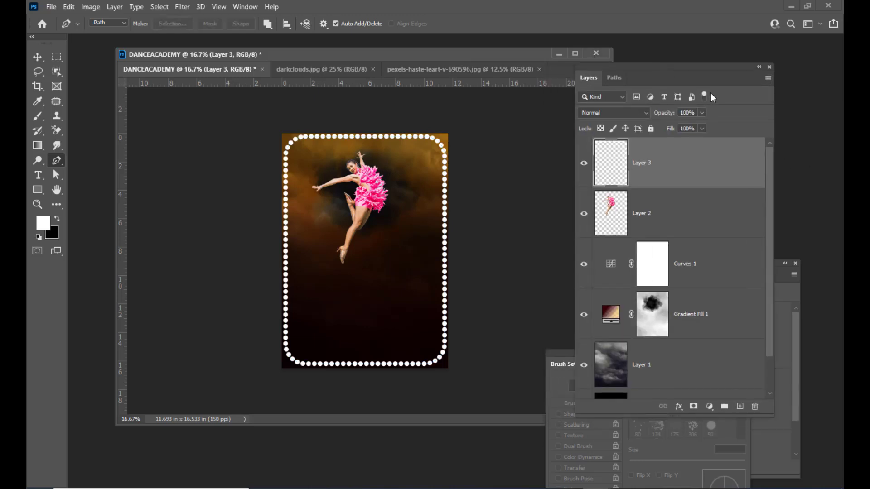
Open Layer 3's layer styles and add an Inner Glow in magenta.
{"action": "double_click", "coordinate": [692, 174]}
{"action": "left_click_drag", "start_coordinate": [445, 70], "coordinate": [575, 70]}
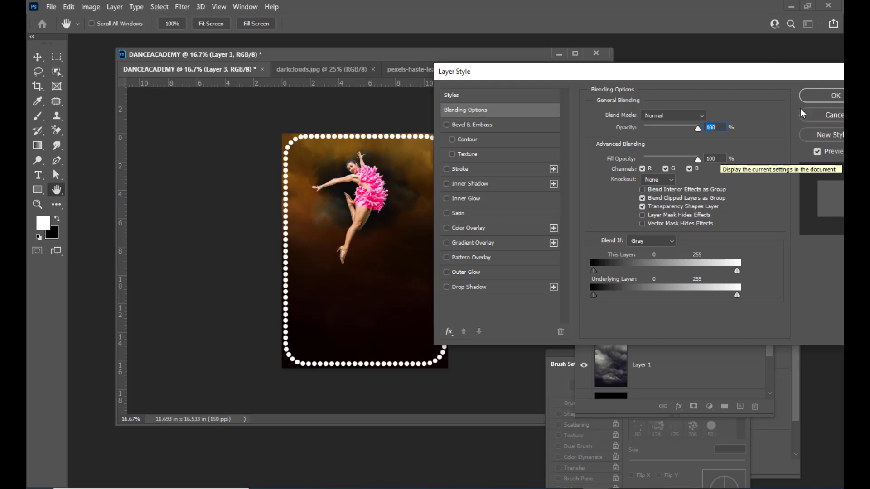
{"action": "left_click_drag", "start_coordinate": [717, 75], "coordinate": [726, 72]}
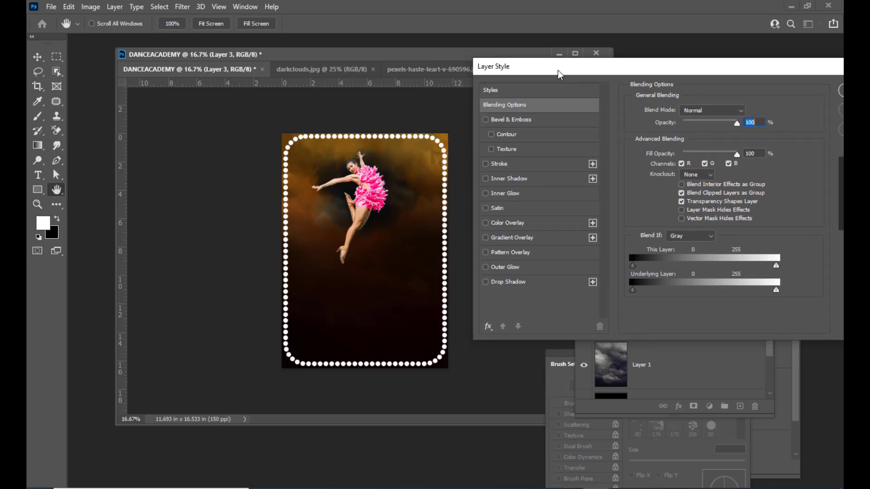
{"action": "left_click_drag", "start_coordinate": [554, 69], "coordinate": [548, 68]}
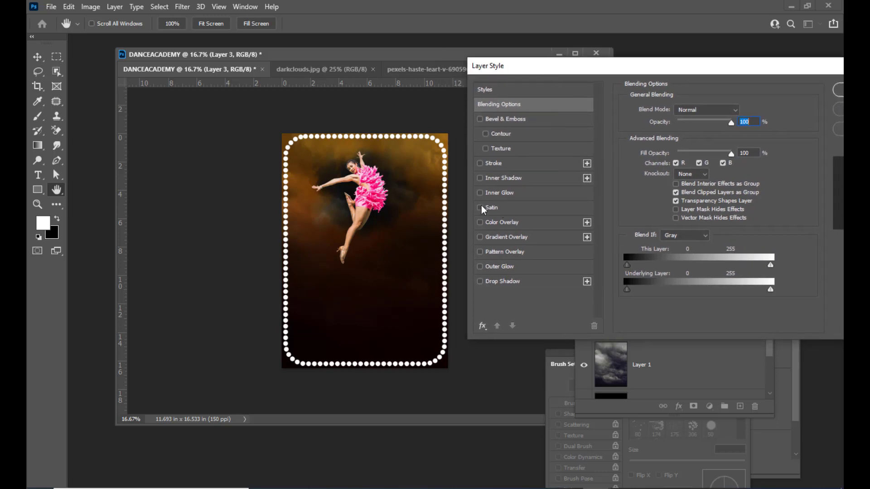
{"action": "left_click", "coordinate": [480, 192]}
{"action": "left_click", "coordinate": [524, 199]}
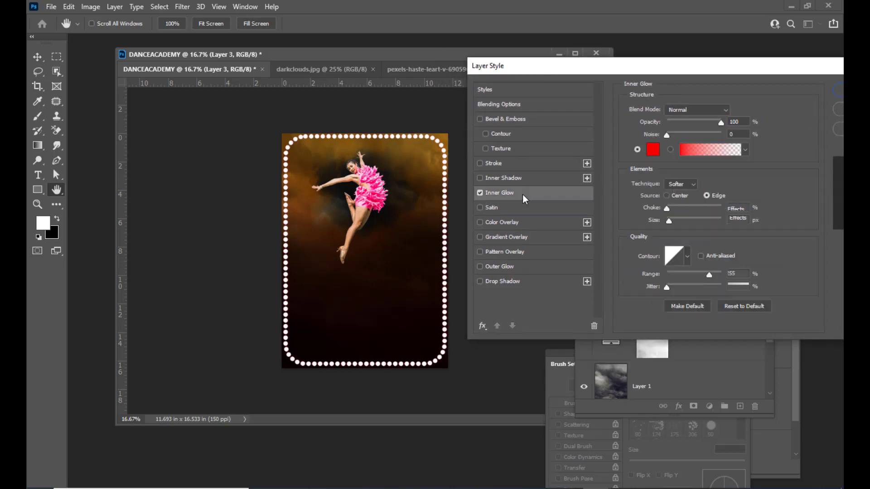
{"action": "left_click_drag", "start_coordinate": [661, 71], "coordinate": [655, 72]}
{"action": "left_click", "coordinate": [647, 151]}
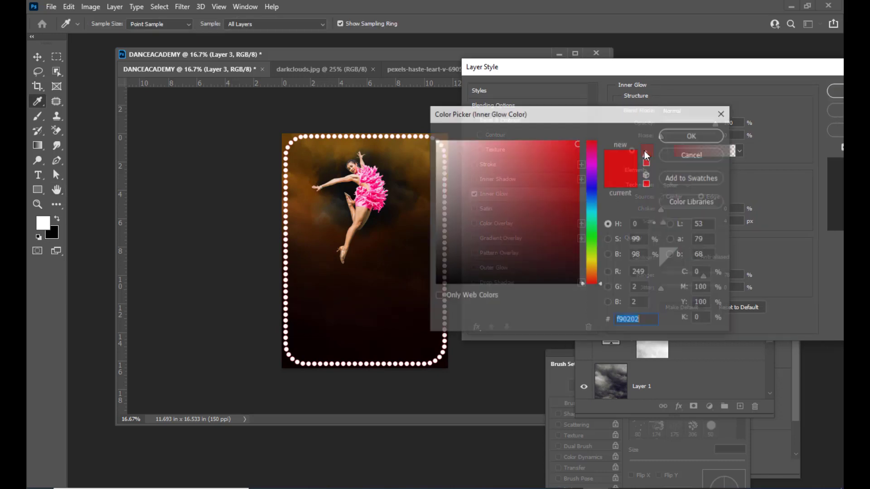
{"action": "left_click", "coordinate": [593, 167]}
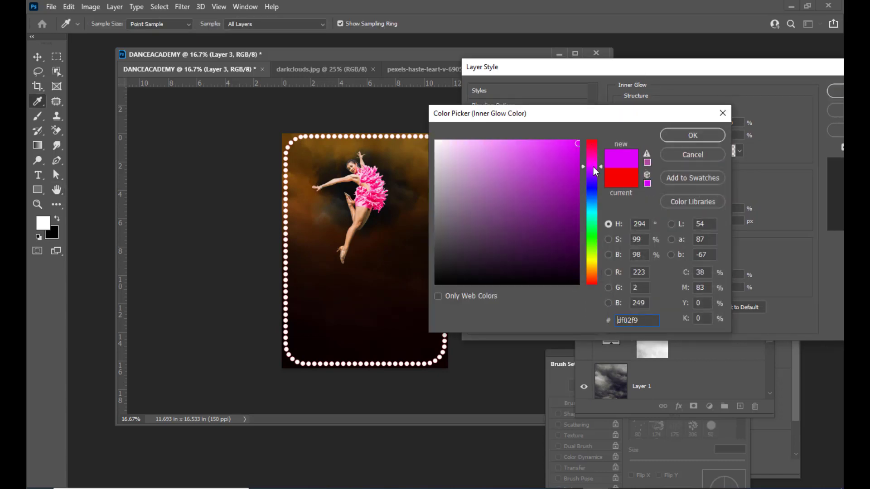
{"action": "left_click", "coordinate": [567, 148]}
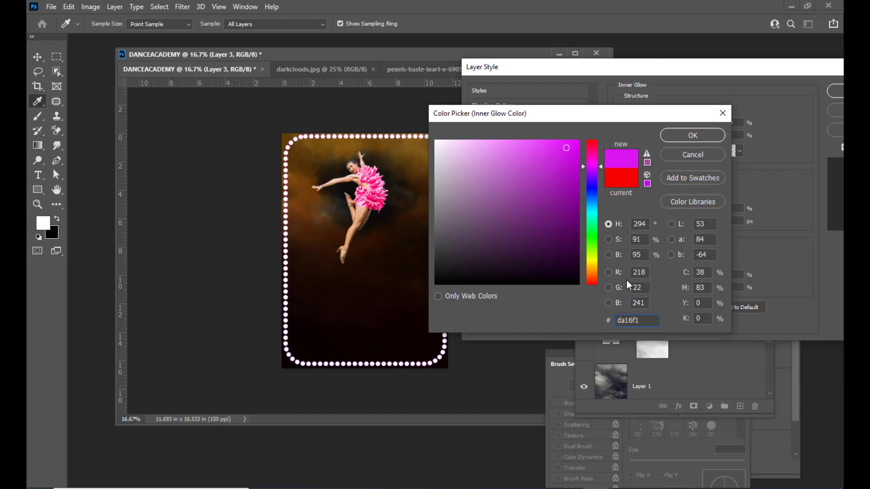
{"action": "left_click", "coordinate": [703, 132]}
Copy the inner glow's hex code da16f1 from the Color Picker, then cancel it.
{"action": "left_click_drag", "start_coordinate": [678, 74], "coordinate": [652, 74]}
{"action": "left_click", "coordinate": [621, 151]}
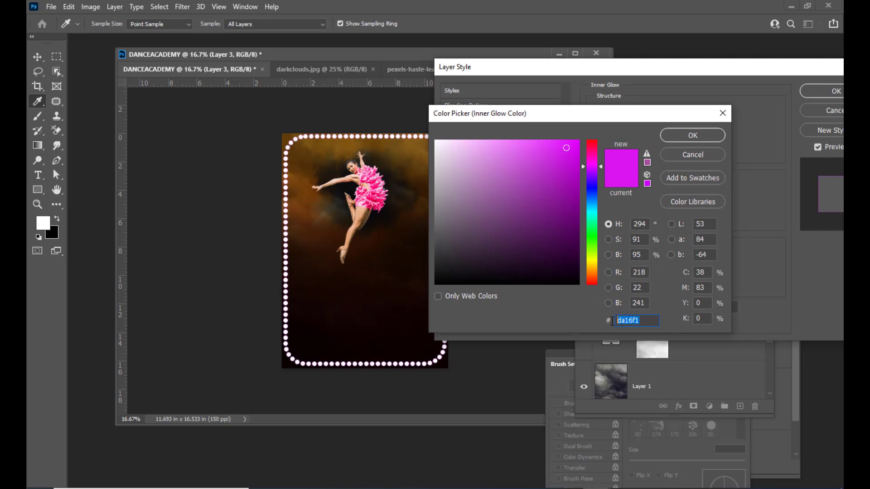
{"action": "right_click", "coordinate": [632, 321]}
{"action": "left_click", "coordinate": [568, 317]}
{"action": "left_click_drag", "start_coordinate": [643, 320], "coordinate": [598, 320]}
{"action": "right_click", "coordinate": [629, 321]}
{"action": "left_click", "coordinate": [648, 356]}
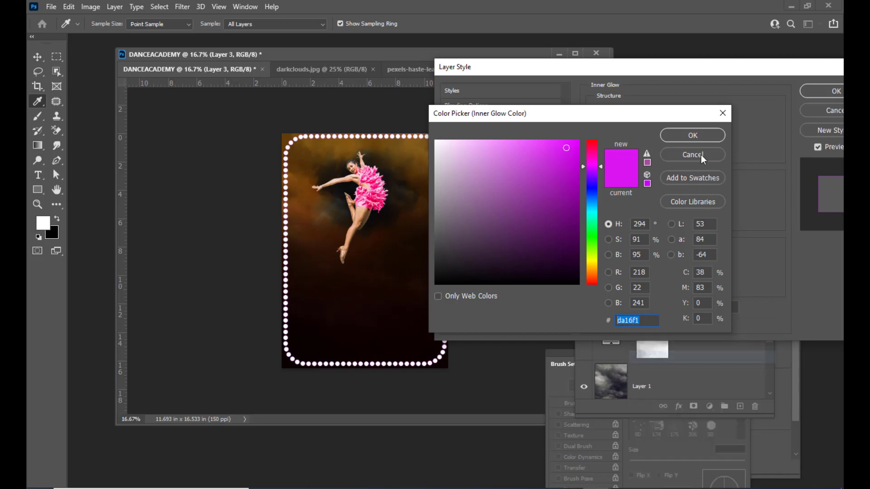
{"action": "left_click", "coordinate": [708, 154]}
Lower the inner glow range to 88% and widen its size to 10 px.
{"action": "left_click_drag", "start_coordinate": [671, 68], "coordinate": [683, 67]}
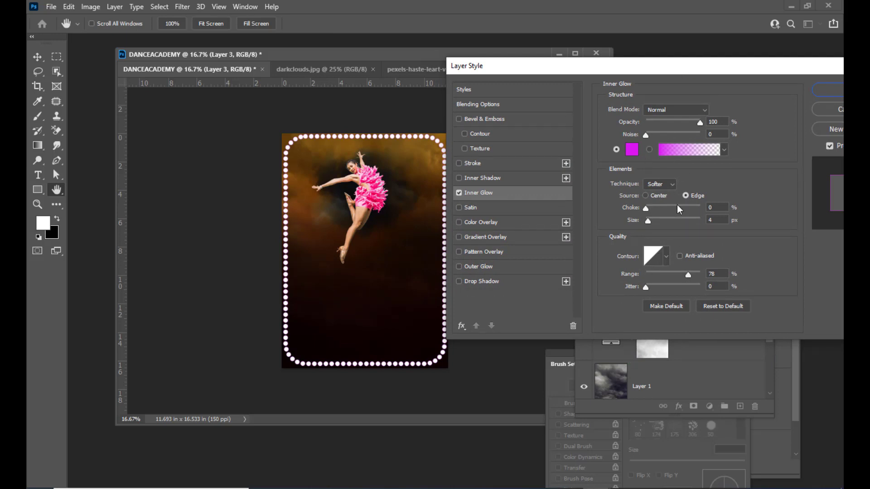
{"action": "left_click_drag", "start_coordinate": [658, 73], "coordinate": [609, 68]}
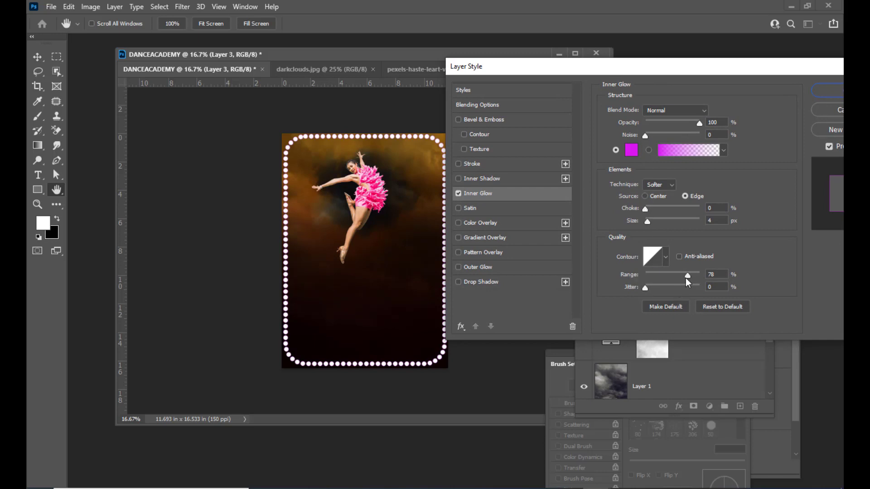
{"action": "mouse_move", "coordinate": [689, 277]}
{"action": "left_mouse_down"}
{"action": "mouse_move", "coordinate": [675, 277]}
{"action": "mouse_move", "coordinate": [694, 278]}
{"action": "left_mouse_up"}
{"action": "left_click_drag", "start_coordinate": [647, 224], "coordinate": [651, 224]}
{"action": "left_click", "coordinate": [653, 227]}
{"action": "mouse_move", "coordinate": [568, 69]}
{"action": "left_mouse_down"}
{"action": "mouse_move", "coordinate": [581, 64]}
{"action": "mouse_move", "coordinate": [552, 64]}
{"action": "left_mouse_up"}
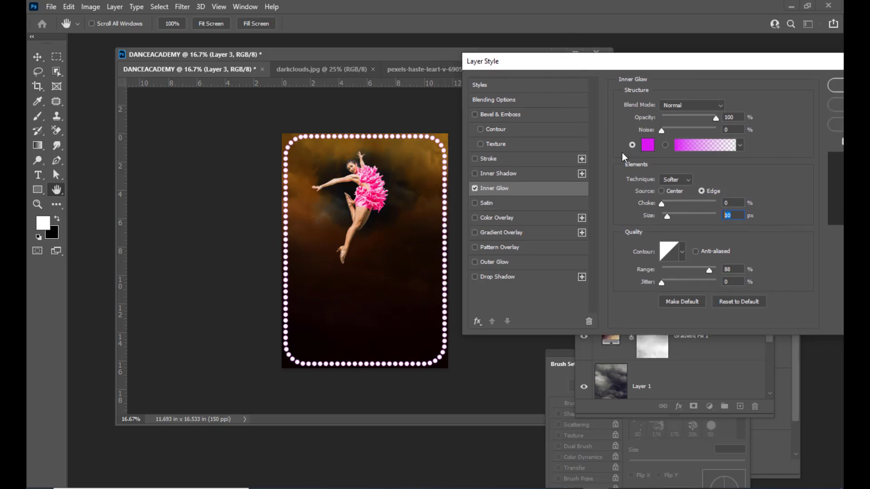
Enable an Outer Glow with pasted colour da16f1 and turn on a Drop Shadow.
{"action": "left_click", "coordinate": [474, 261]}
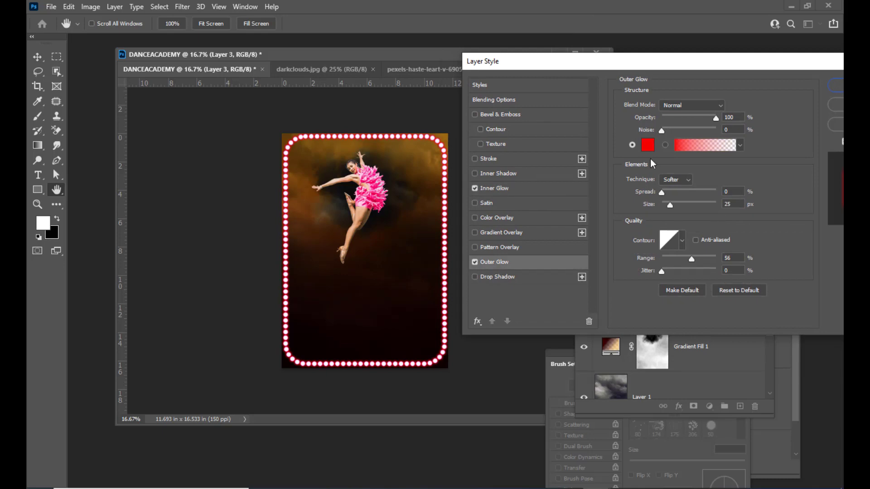
{"action": "left_click", "coordinate": [648, 145]}
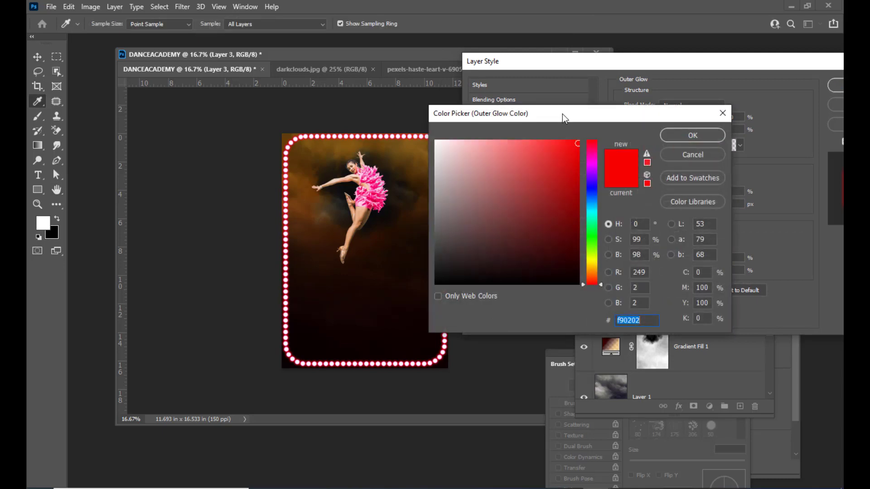
{"action": "left_click_drag", "start_coordinate": [564, 119], "coordinate": [562, 87]}
{"action": "right_click", "coordinate": [622, 287]}
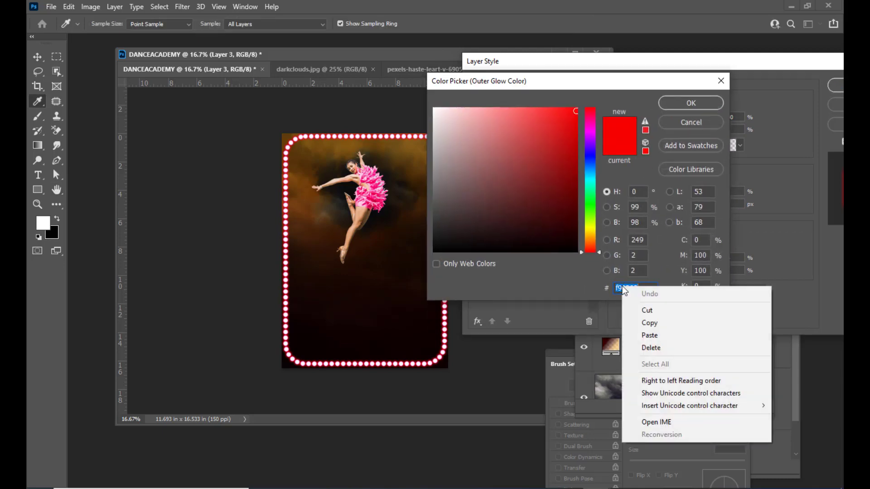
{"action": "left_click", "coordinate": [652, 336]}
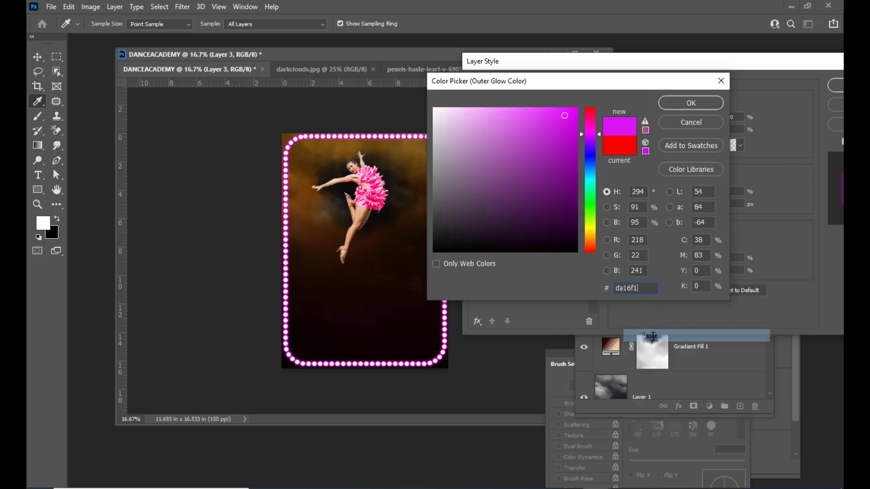
{"action": "left_click_drag", "start_coordinate": [562, 80], "coordinate": [573, 79]}
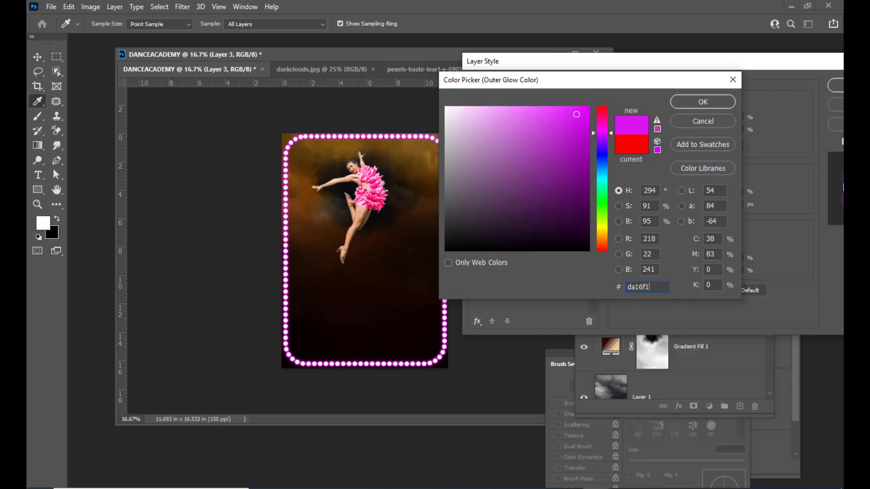
{"action": "left_click", "coordinate": [716, 102]}
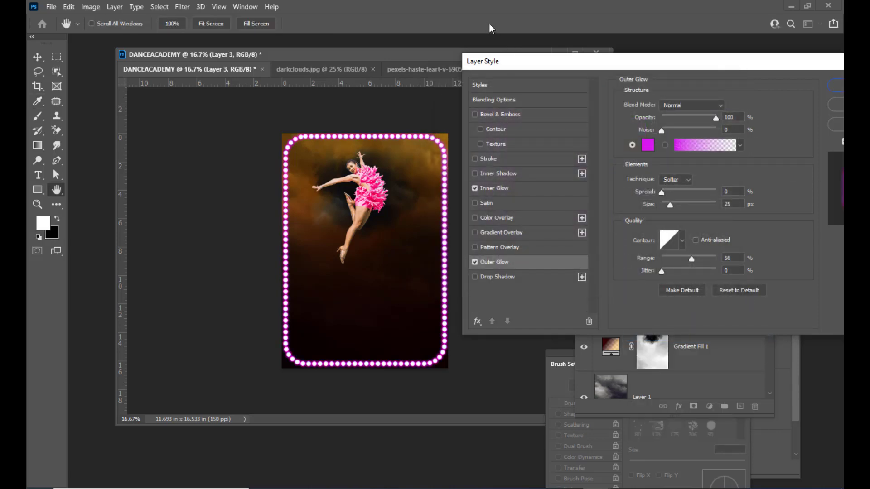
{"action": "left_click_drag", "start_coordinate": [520, 61], "coordinate": [537, 54]}
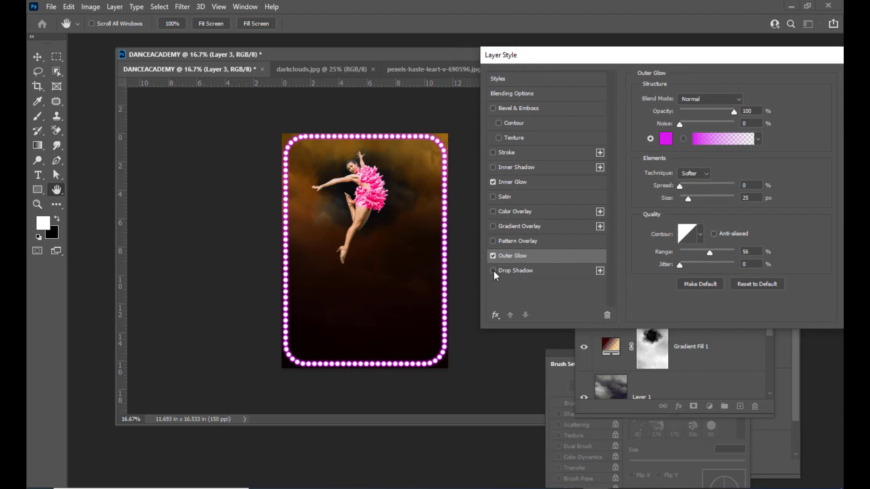
{"action": "left_click", "coordinate": [543, 273]}
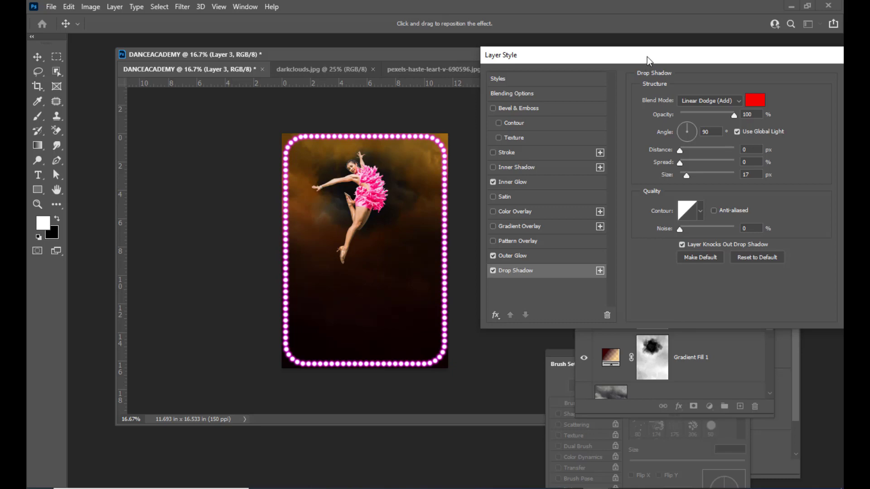
Give the frame's drop shadow Linear Dodge (Add) blending and magenta colour da16f1.
{"action": "mouse_move", "coordinate": [647, 56]}
{"action": "left_mouse_down"}
{"action": "mouse_move", "coordinate": [626, 59]}
{"action": "mouse_move", "coordinate": [639, 67]}
{"action": "left_mouse_up"}
{"action": "left_click", "coordinate": [672, 113]}
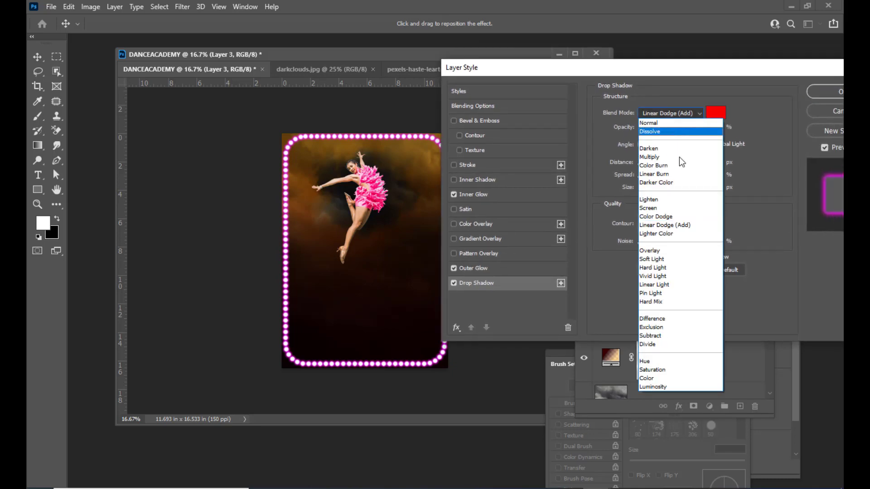
{"action": "left_click", "coordinate": [666, 227]}
{"action": "mouse_move", "coordinate": [673, 73]}
{"action": "left_mouse_down"}
{"action": "mouse_move", "coordinate": [685, 72]}
{"action": "mouse_move", "coordinate": [670, 70]}
{"action": "left_mouse_up"}
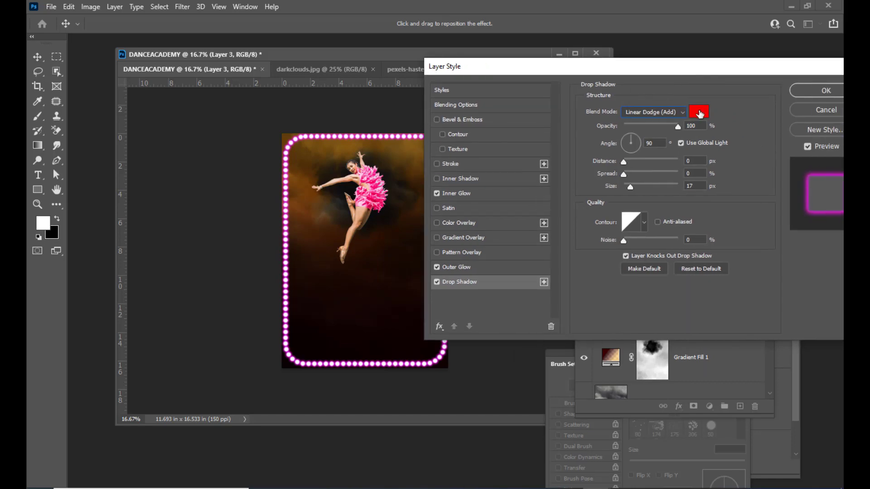
{"action": "left_click", "coordinate": [698, 112]}
{"action": "right_click", "coordinate": [629, 281]}
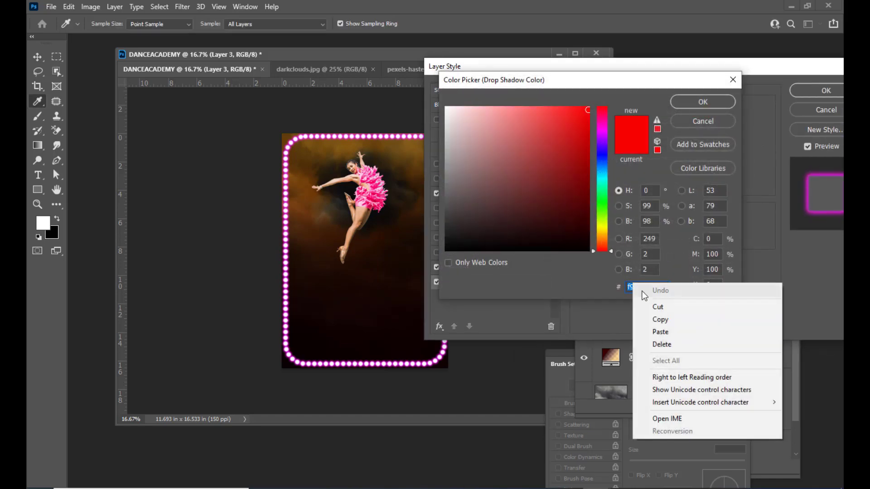
{"action": "left_click", "coordinate": [668, 333]}
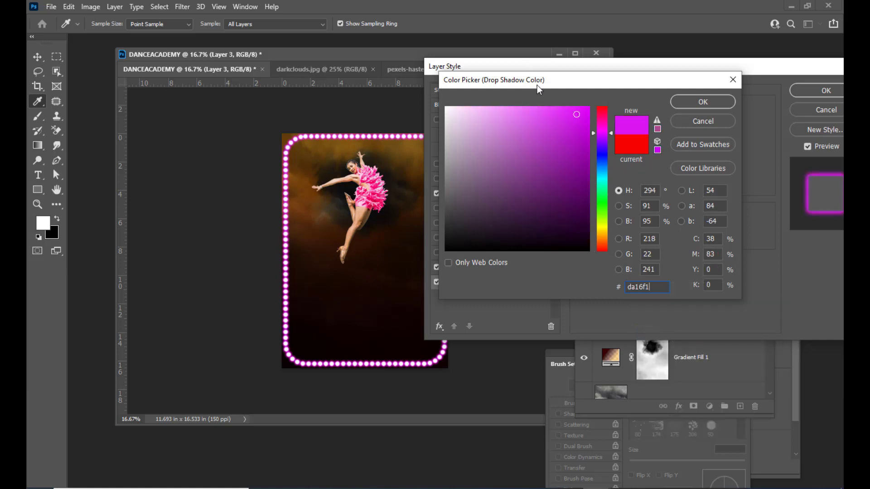
{"action": "left_click_drag", "start_coordinate": [537, 85], "coordinate": [607, 69]}
{"action": "left_click", "coordinate": [727, 100]}
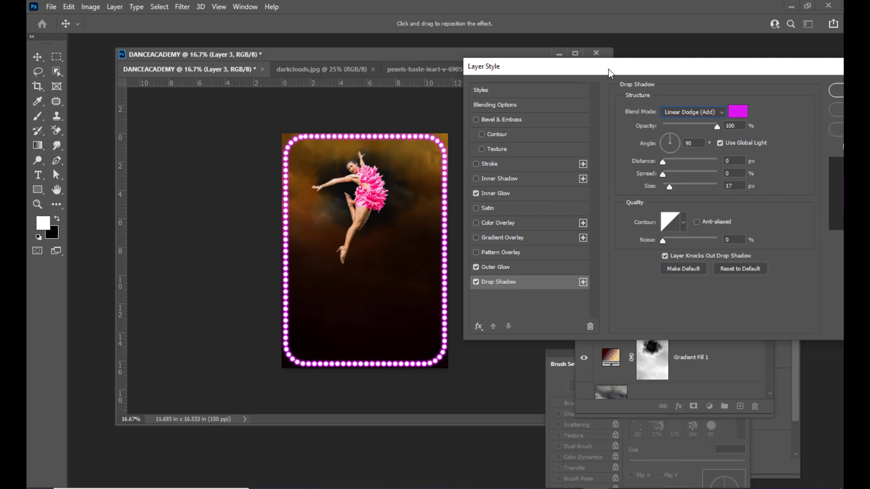
Enlarge the drop shadow to 40 px and apply all the frame's layer effects.
{"action": "mouse_move", "coordinate": [611, 66]}
{"action": "left_mouse_down"}
{"action": "mouse_move", "coordinate": [587, 68]}
{"action": "mouse_move", "coordinate": [618, 69]}
{"action": "left_mouse_up"}
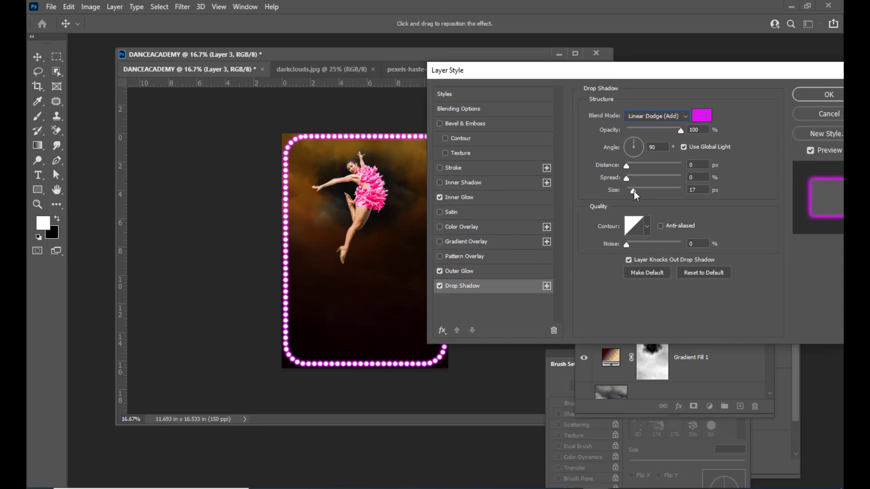
{"action": "left_click_drag", "start_coordinate": [635, 191], "coordinate": [639, 191]}
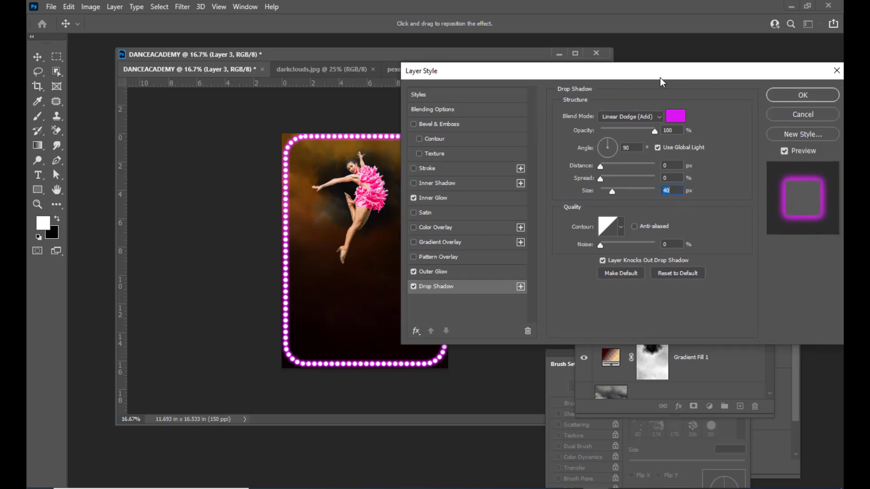
{"action": "left_click_drag", "start_coordinate": [680, 67], "coordinate": [655, 67]}
{"action": "left_click_drag", "start_coordinate": [602, 70], "coordinate": [613, 69]}
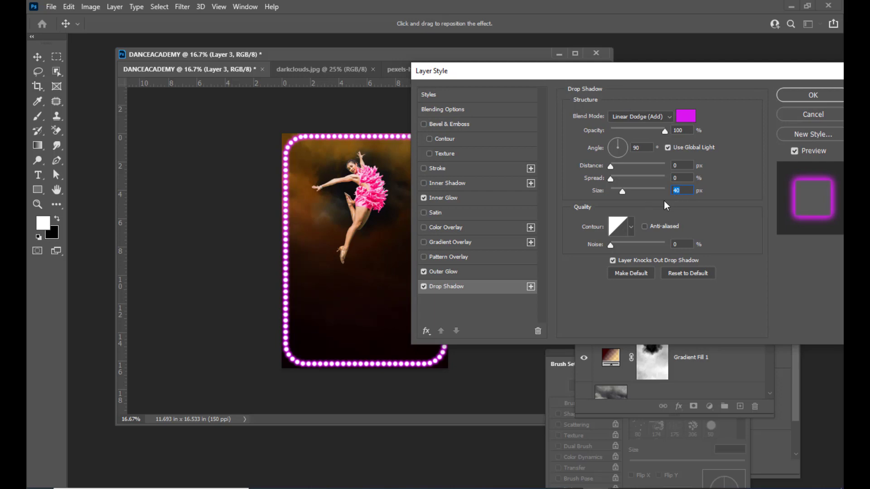
{"action": "left_click_drag", "start_coordinate": [616, 77], "coordinate": [510, 94]}
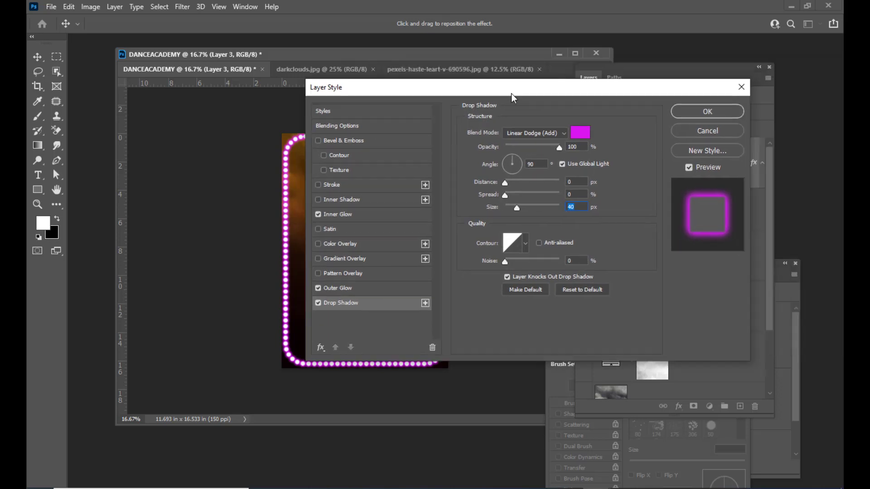
{"action": "left_click", "coordinate": [707, 112]}
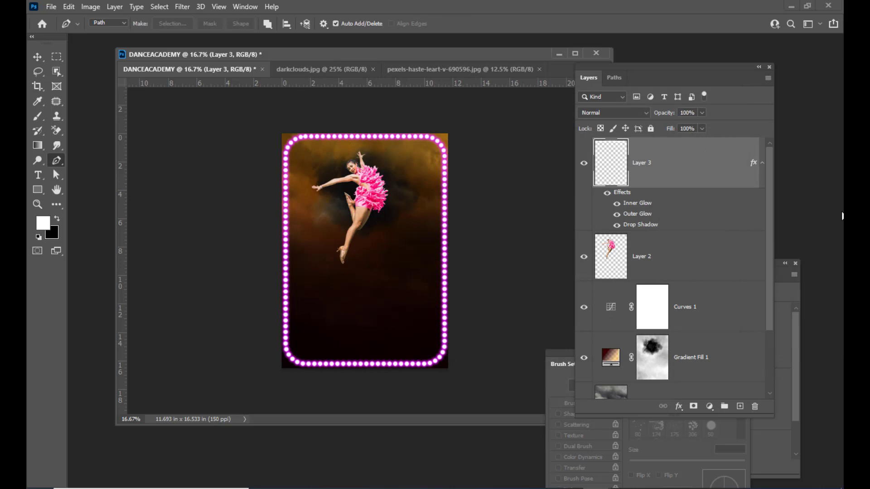
Switch to the Rectangle Tool and add an empty Layer 4 above Layer 3.
{"action": "left_click_drag", "start_coordinate": [624, 67], "coordinate": [631, 66]}
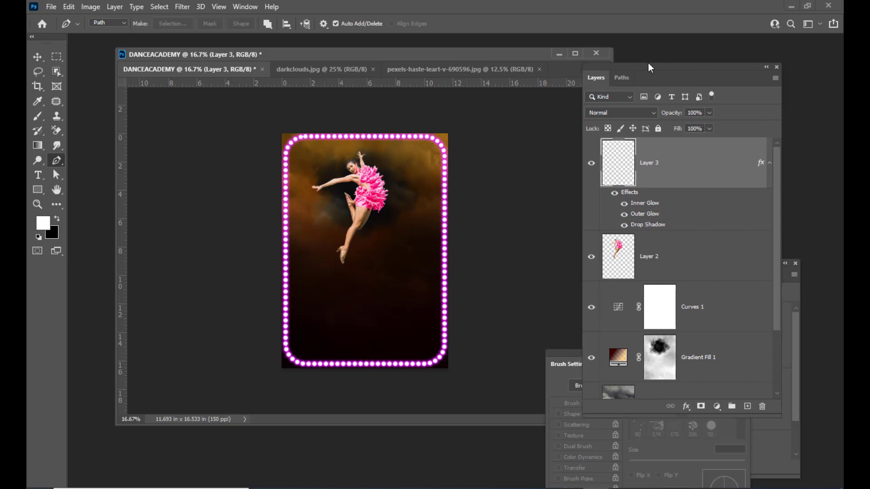
{"action": "left_click_drag", "start_coordinate": [649, 63], "coordinate": [658, 64]}
{"action": "left_click_drag", "start_coordinate": [442, 59], "coordinate": [455, 55]}
{"action": "left_click", "coordinate": [28, 188]}
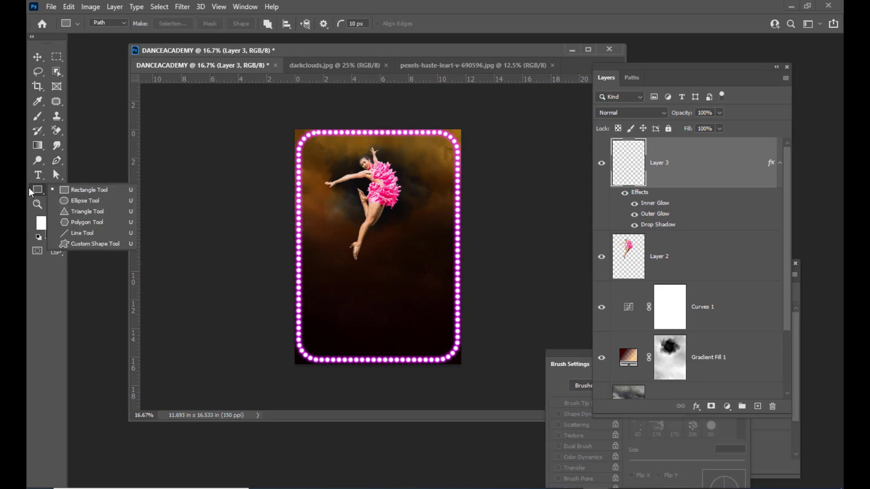
{"action": "left_click", "coordinate": [85, 189]}
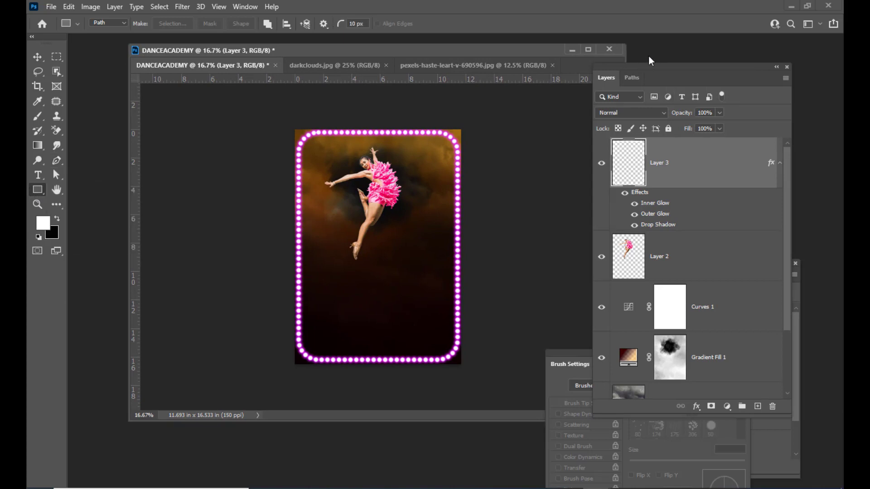
{"action": "left_click_drag", "start_coordinate": [658, 67], "coordinate": [693, 40]}
{"action": "left_click", "coordinate": [766, 381]}
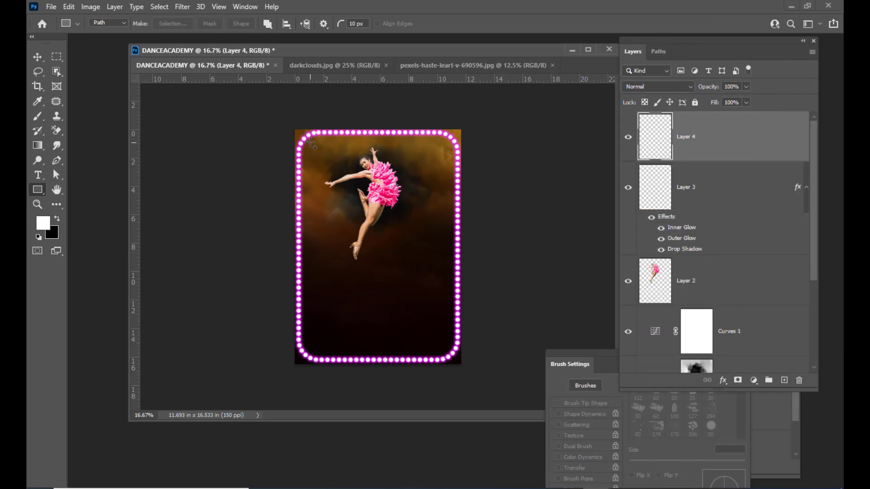
Draw a rectangle path inside the dotted frame and round all four corners.
{"action": "left_click_drag", "start_coordinate": [309, 142], "coordinate": [450, 352]}
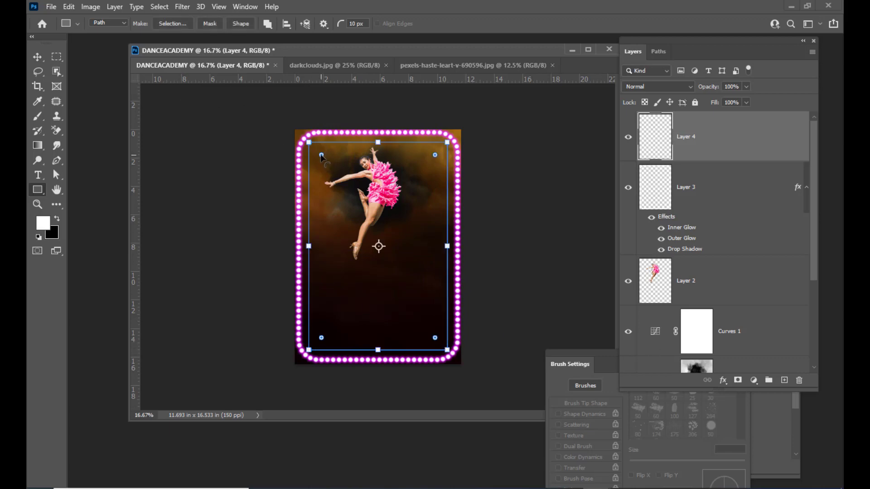
{"action": "left_click_drag", "start_coordinate": [321, 155], "coordinate": [335, 170]}
{"action": "left_click", "coordinate": [37, 57]}
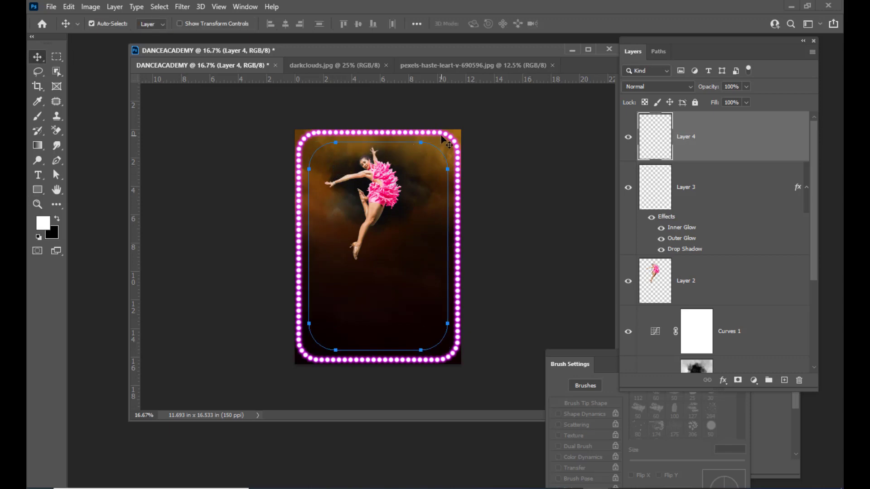
{"action": "key", "text": "ctrl+plus"}
Stretch the rounded path outward on all sides to about 104%, just inside the border.
{"action": "key", "text": "ctrl+t"}
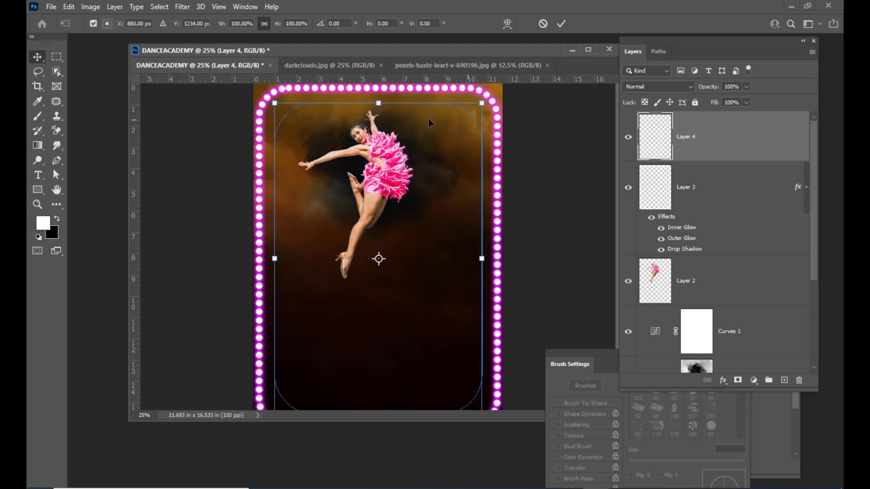
{"action": "left_click_drag", "start_coordinate": [379, 103], "coordinate": [379, 96]}
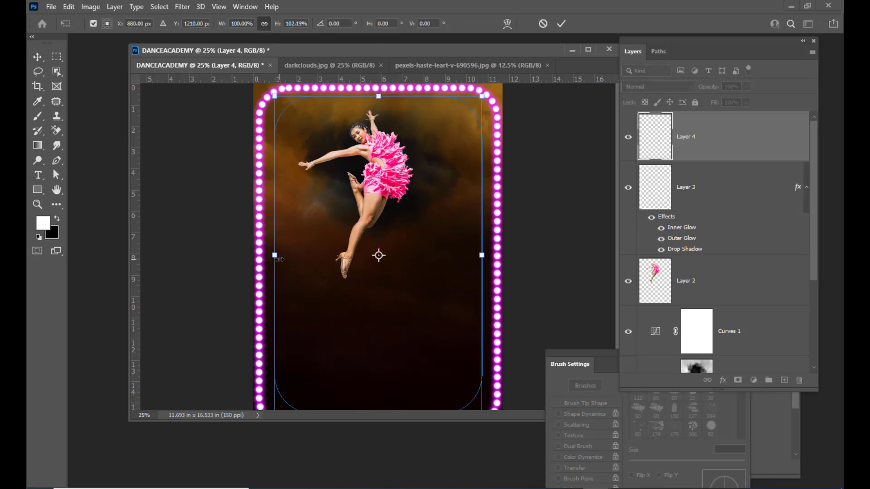
{"action": "left_click_drag", "start_coordinate": [275, 256], "coordinate": [271, 256]}
{"action": "scroll", "coordinate": [376, 363], "scroll_direction": "down", "scroll_amount": 1}
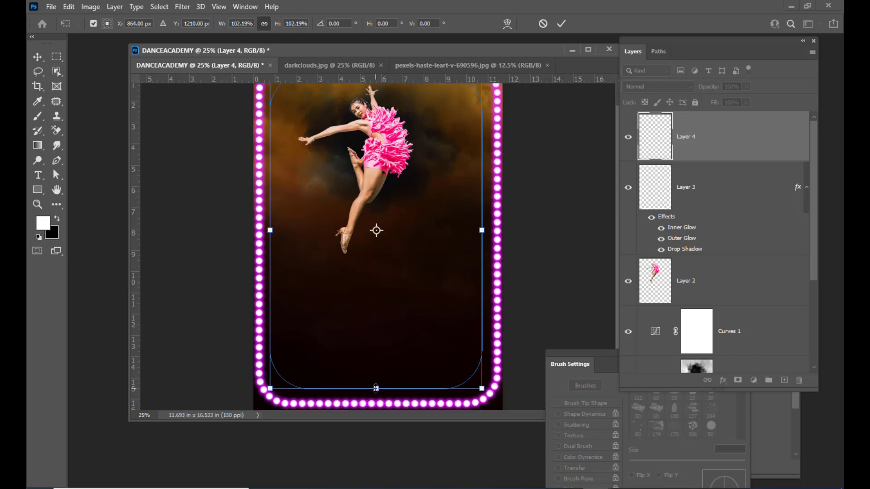
{"action": "left_click_drag", "start_coordinate": [376, 388], "coordinate": [376, 392]}
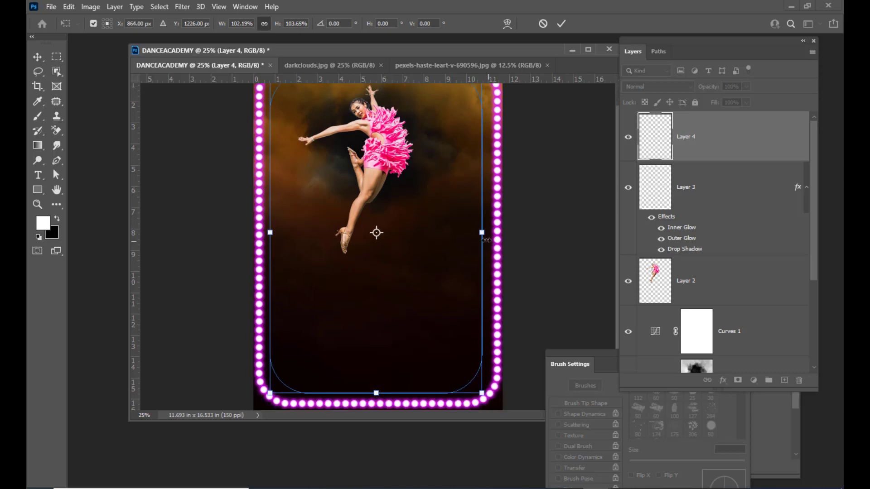
{"action": "left_click_drag", "start_coordinate": [481, 232], "coordinate": [486, 233]}
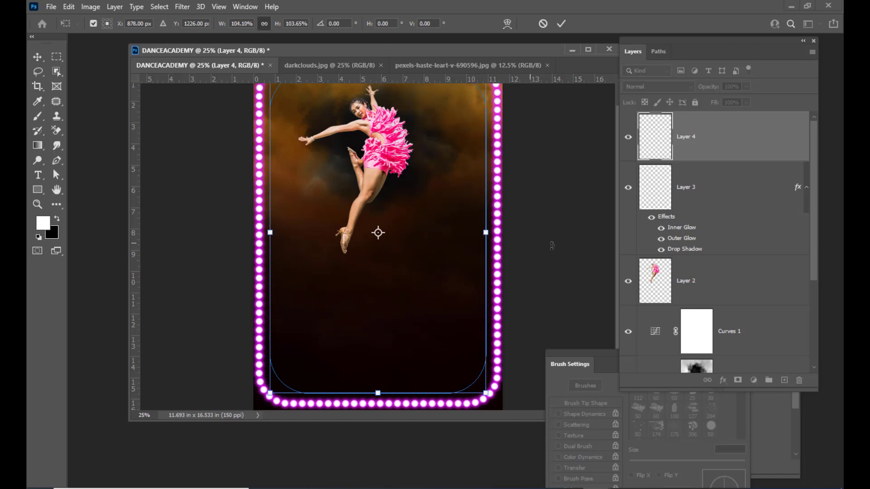
{"action": "key", "text": "Return"}
{"action": "key", "text": "ctrl+minus"}
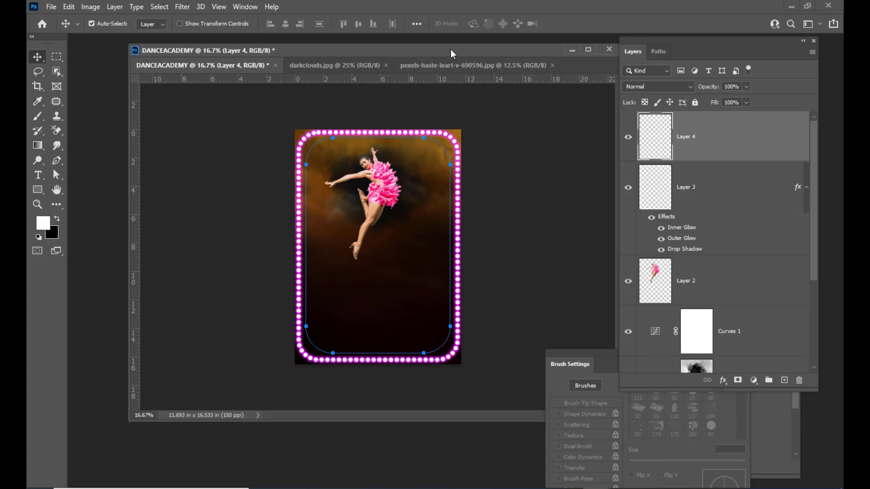
Lower the 50 px hard round brush's spacing to 1% for an unbroken stroke.
{"action": "left_click_drag", "start_coordinate": [451, 50], "coordinate": [428, 50]}
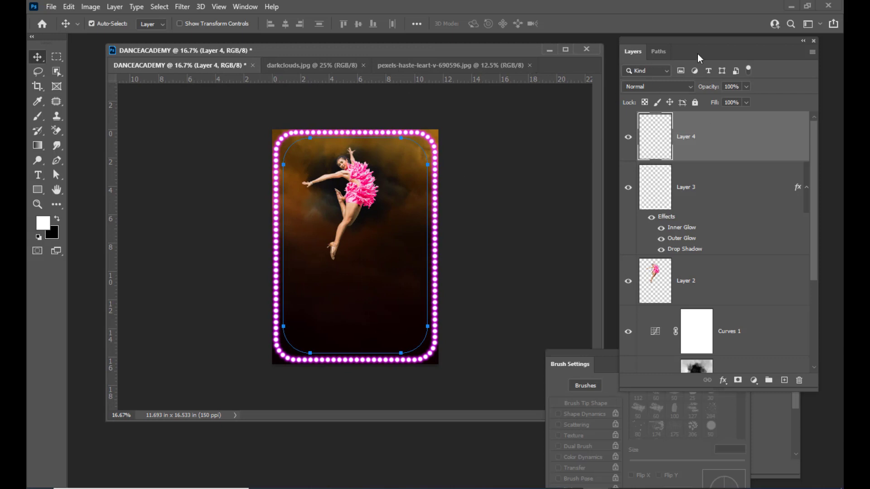
{"action": "left_click_drag", "start_coordinate": [670, 40], "coordinate": [678, 38]}
{"action": "left_click_drag", "start_coordinate": [563, 358], "coordinate": [531, 108]}
{"action": "left_click", "coordinate": [41, 120]}
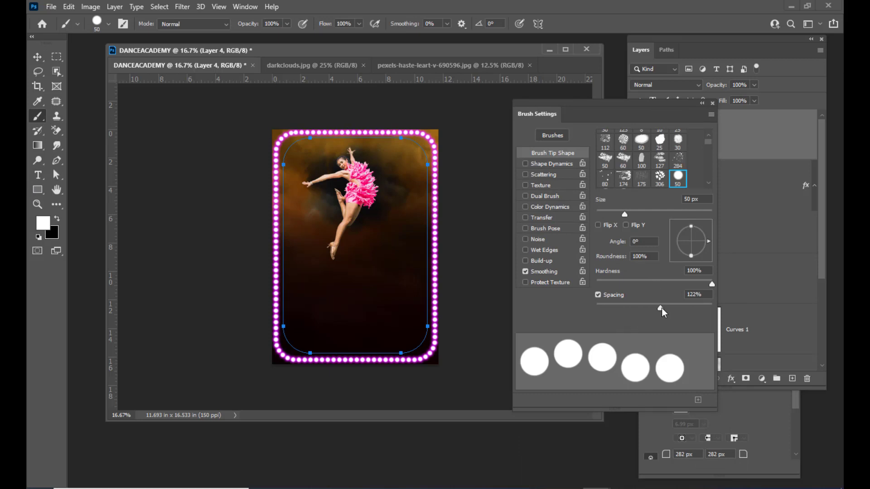
{"action": "left_click_drag", "start_coordinate": [661, 308], "coordinate": [584, 308]}
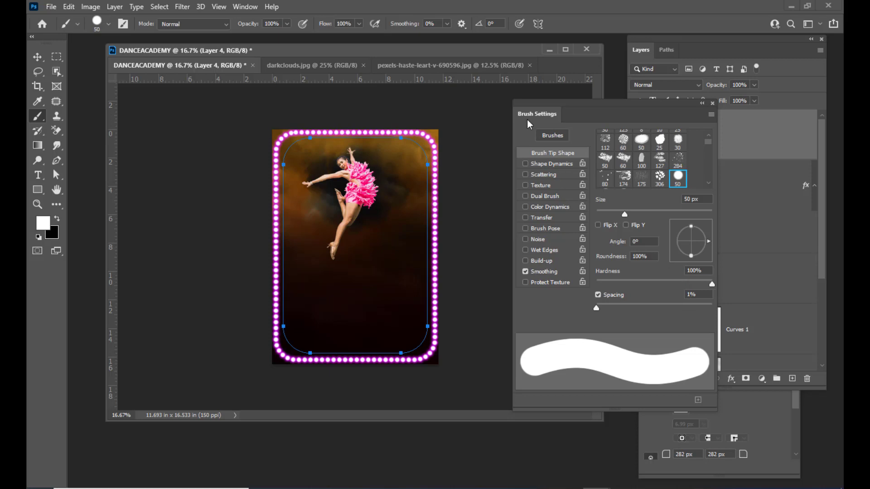
{"action": "left_click_drag", "start_coordinate": [540, 103], "coordinate": [510, 126]}
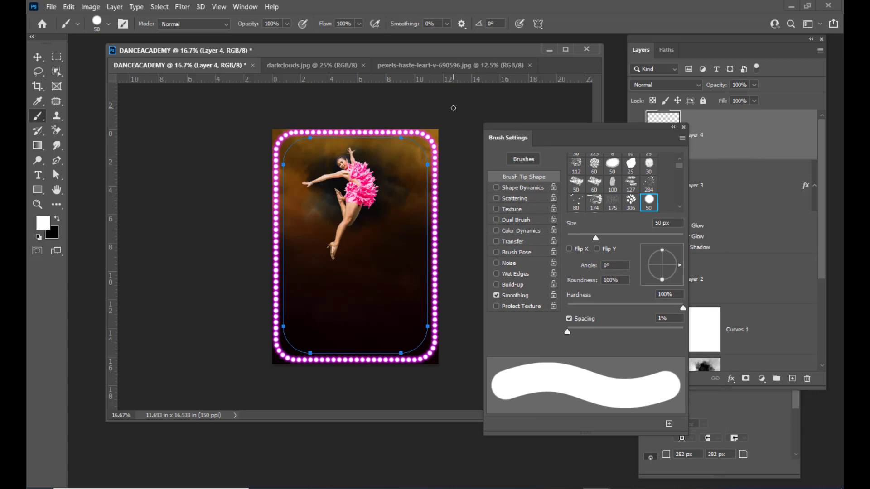
{"action": "mouse_move", "coordinate": [510, 127]}
{"action": "left_mouse_down"}
{"action": "mouse_move", "coordinate": [532, 127]}
{"action": "mouse_move", "coordinate": [540, 140]}
{"action": "mouse_move", "coordinate": [511, 143]}
{"action": "left_mouse_up"}
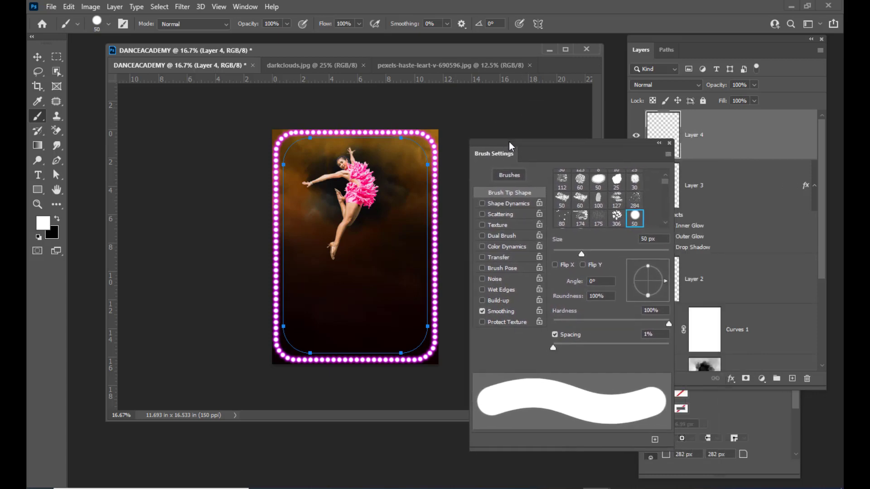
{"action": "left_click", "coordinate": [56, 160]}
{"action": "left_click_drag", "start_coordinate": [517, 139], "coordinate": [540, 144]}
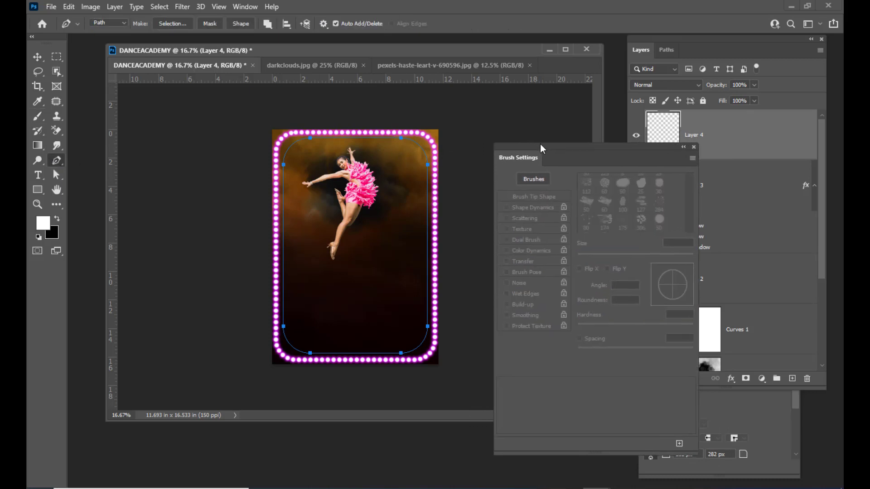
{"action": "right_click", "coordinate": [403, 141]}
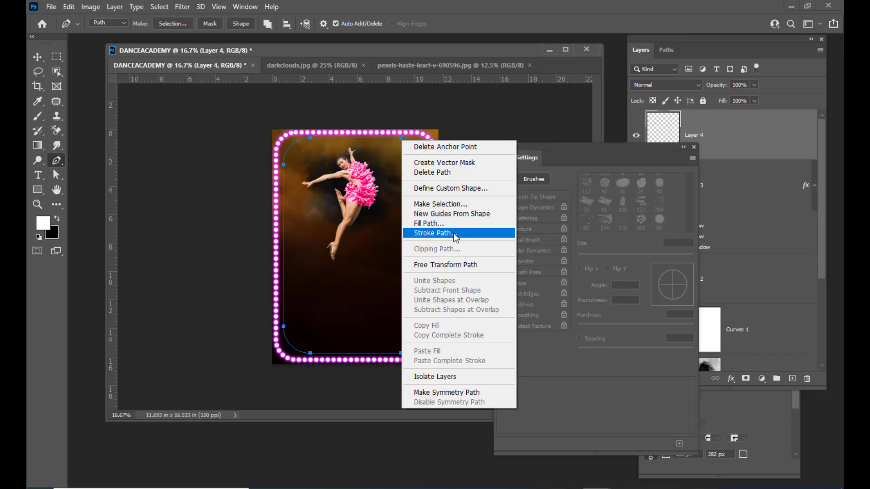
{"action": "left_click", "coordinate": [454, 236]}
{"action": "left_click_drag", "start_coordinate": [520, 118], "coordinate": [482, 112]}
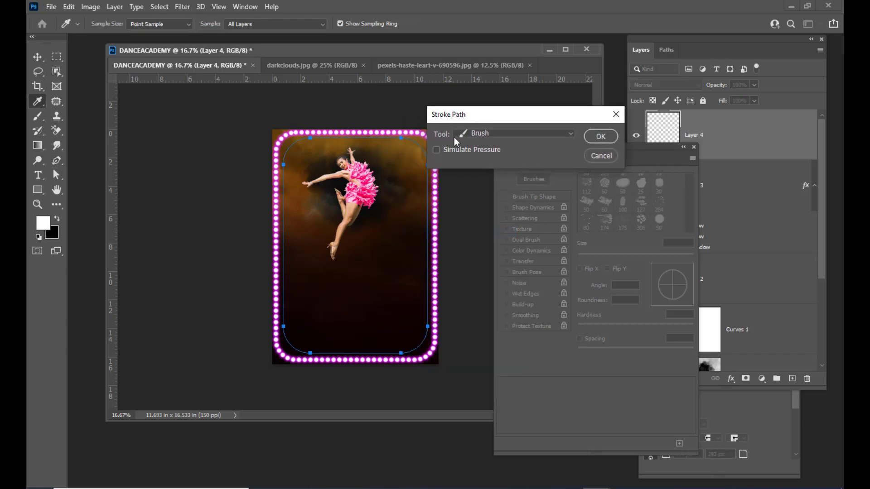
{"action": "left_click", "coordinate": [492, 132]}
{"action": "left_click", "coordinate": [493, 132]}
{"action": "left_click_drag", "start_coordinate": [536, 113], "coordinate": [526, 114]}
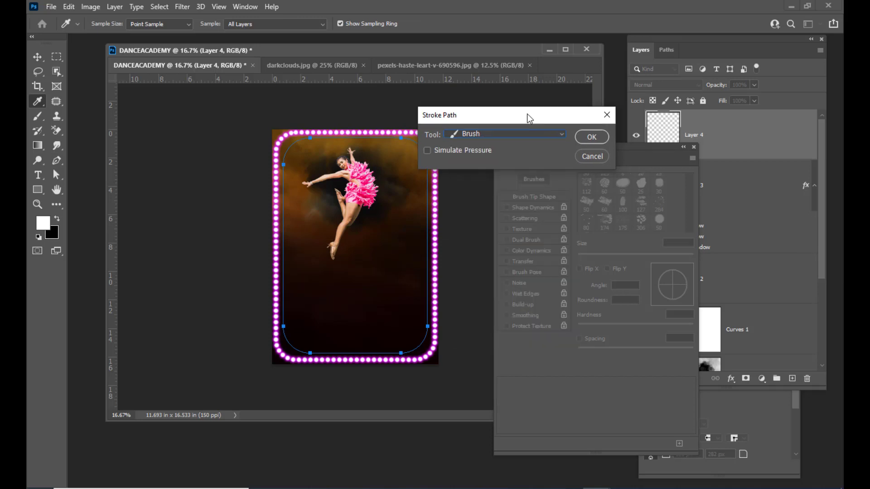
{"action": "left_click", "coordinate": [583, 137]}
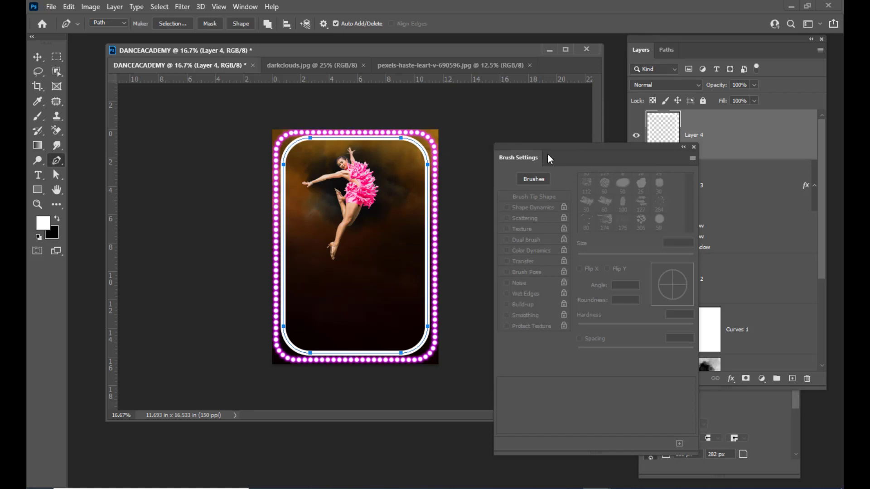
{"action": "key", "text": "ctrl+z"}
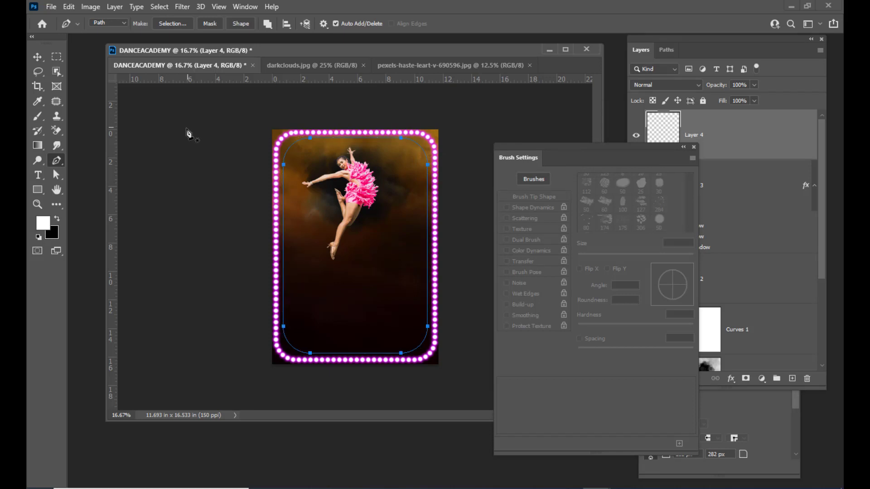
Stroke the rounded frame path with a 25 px white brush line.
{"action": "left_click", "coordinate": [38, 116]}
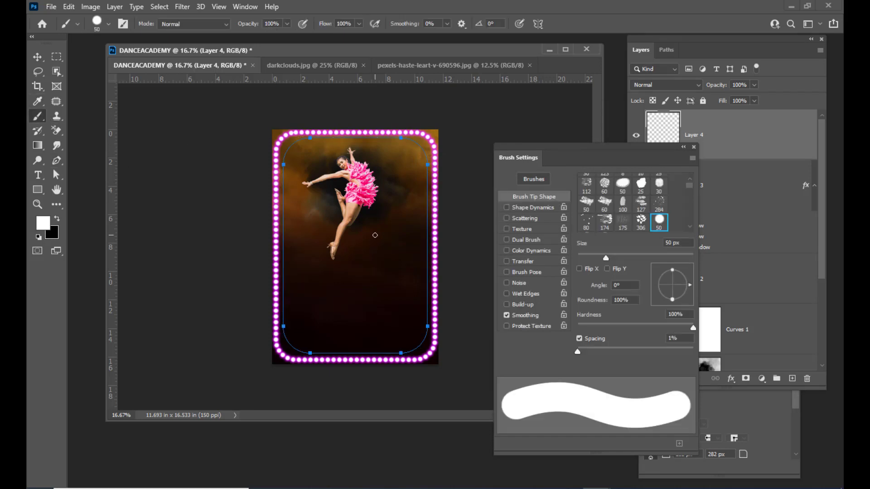
{"action": "key", "text": "bracketleft"}
{"action": "key", "text": "bracketleft"}
{"action": "key", "text": "bracketleft"}
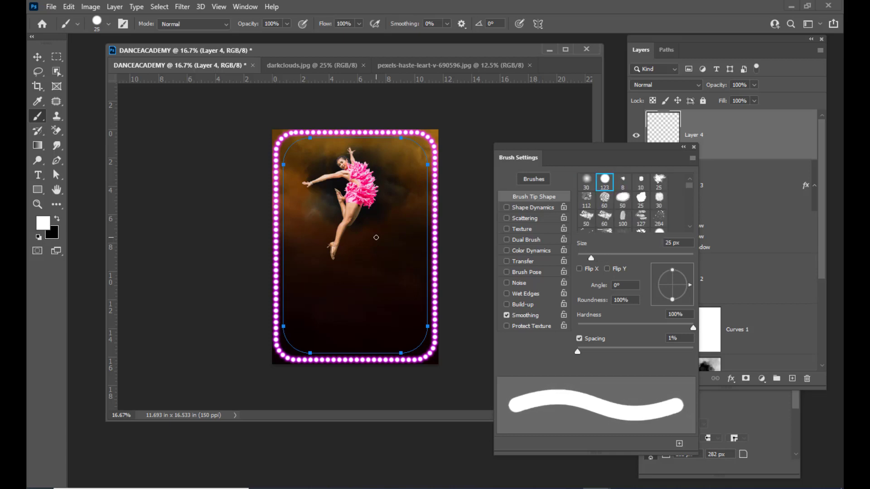
{"action": "key", "text": "bracketright"}
{"action": "left_click", "coordinate": [57, 160]}
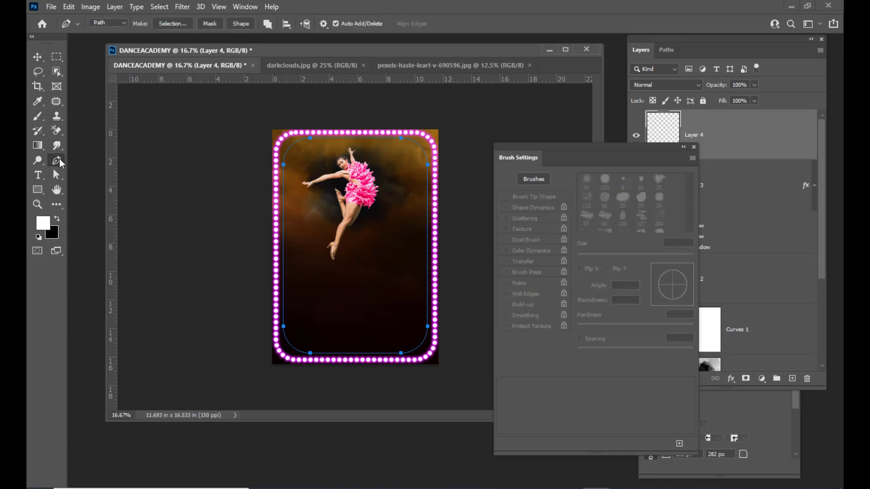
{"action": "right_click", "coordinate": [404, 142]}
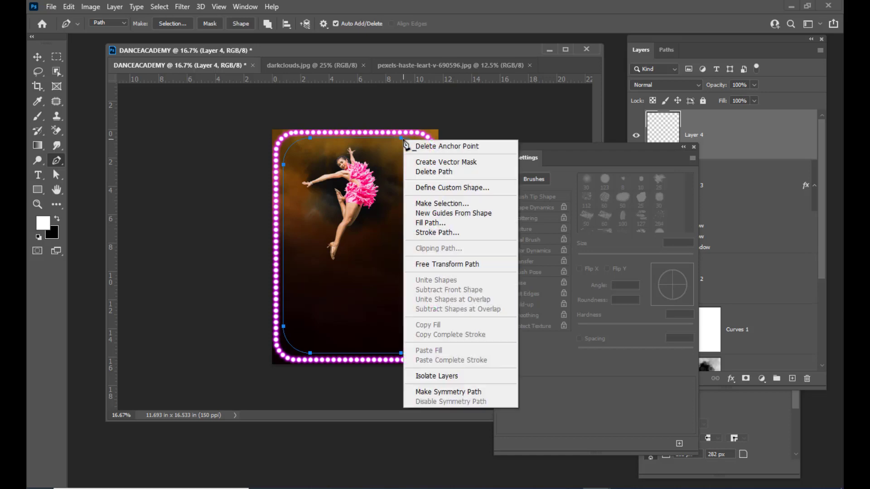
{"action": "left_click", "coordinate": [463, 232]}
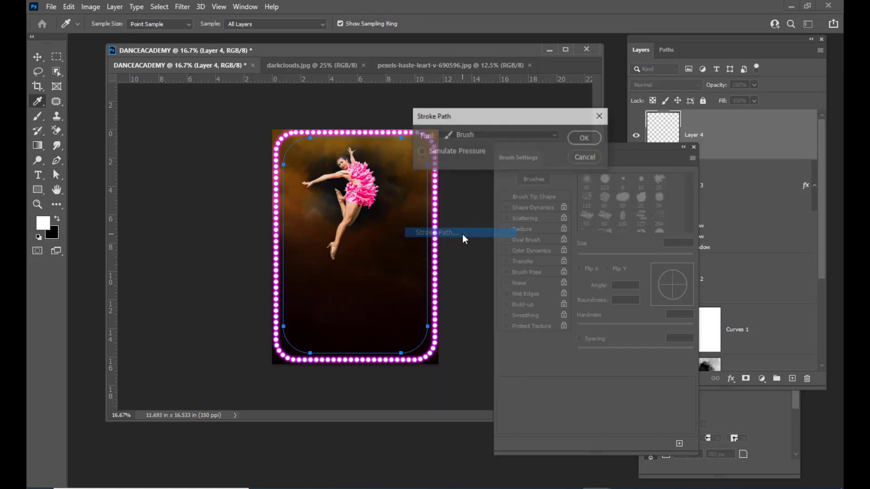
{"action": "left_click_drag", "start_coordinate": [488, 117], "coordinate": [499, 116]}
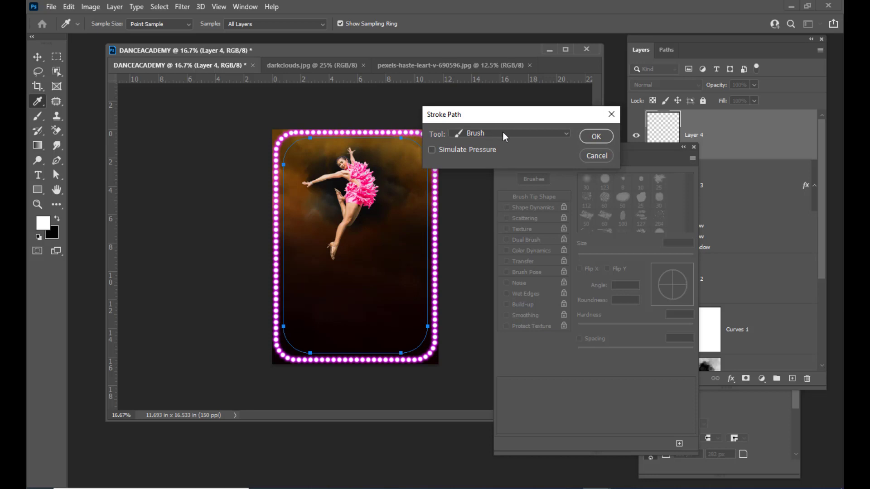
{"action": "left_click", "coordinate": [595, 134]}
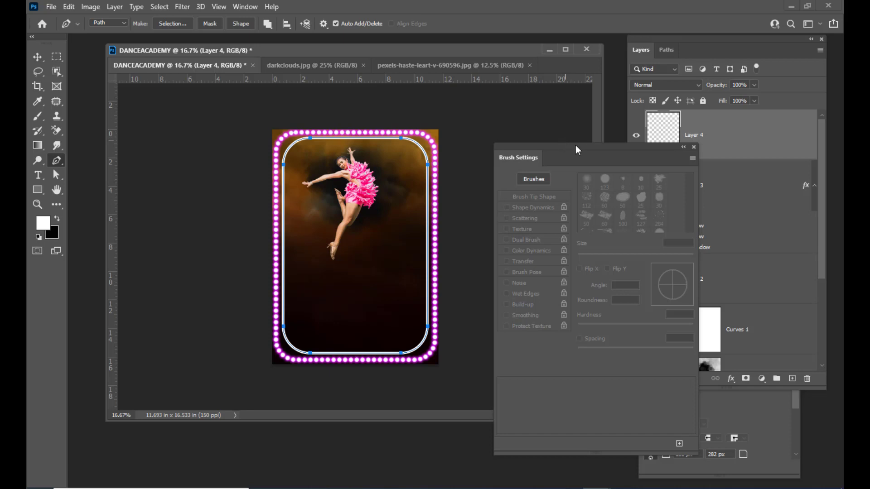
Undo that stroke and restroke the path with a 20 px white brush line.
{"action": "left_click_drag", "start_coordinate": [541, 148], "coordinate": [537, 145]}
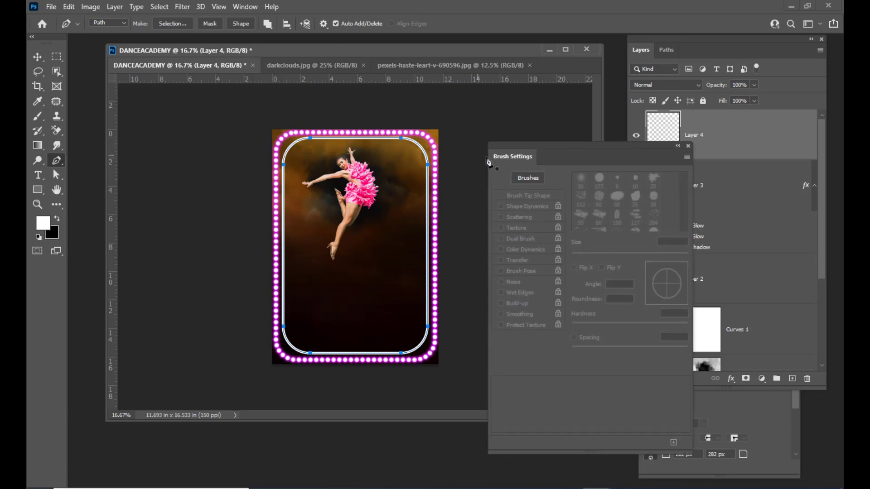
{"action": "key", "text": "ctrl+z"}
{"action": "left_click", "coordinate": [37, 116]}
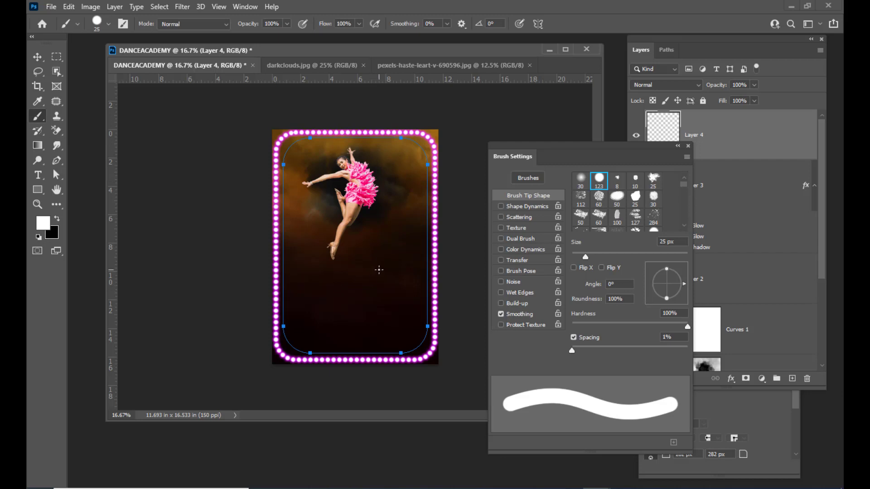
{"action": "key", "text": "bracketleft"}
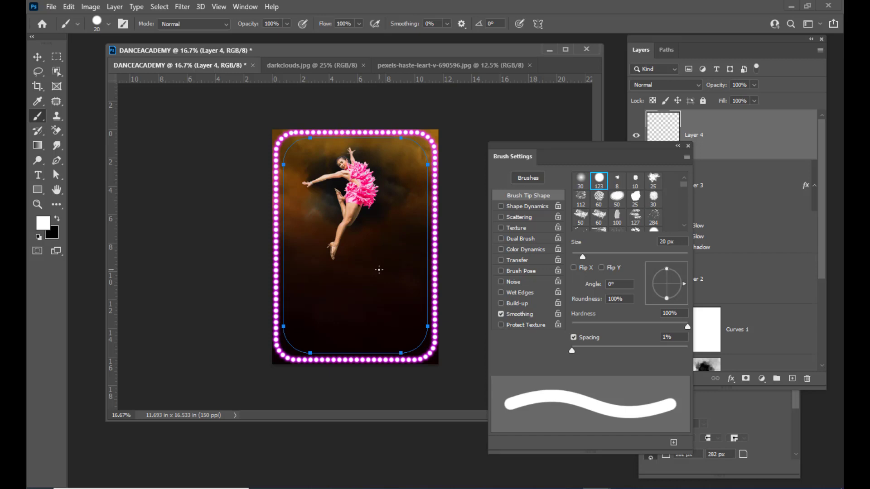
{"action": "left_click", "coordinate": [57, 160]}
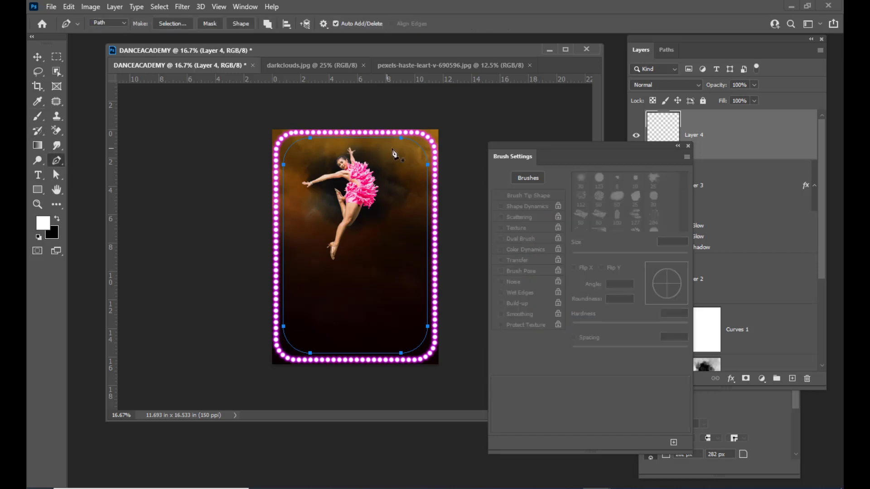
{"action": "right_click", "coordinate": [415, 144]}
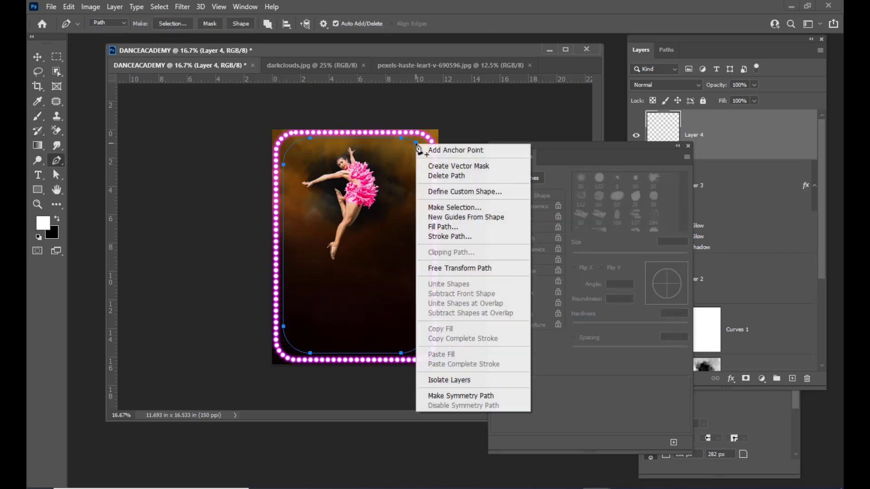
{"action": "left_click", "coordinate": [452, 237]}
{"action": "left_click_drag", "start_coordinate": [500, 116], "coordinate": [460, 113]}
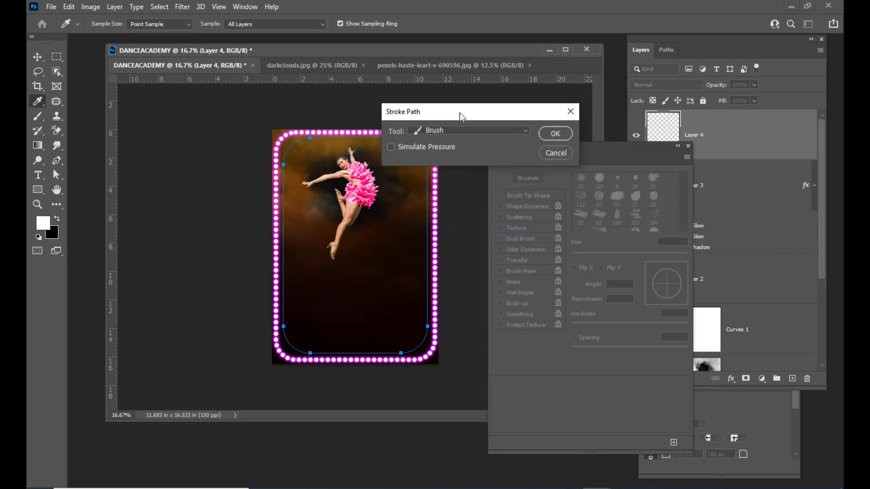
{"action": "left_click", "coordinate": [553, 133]}
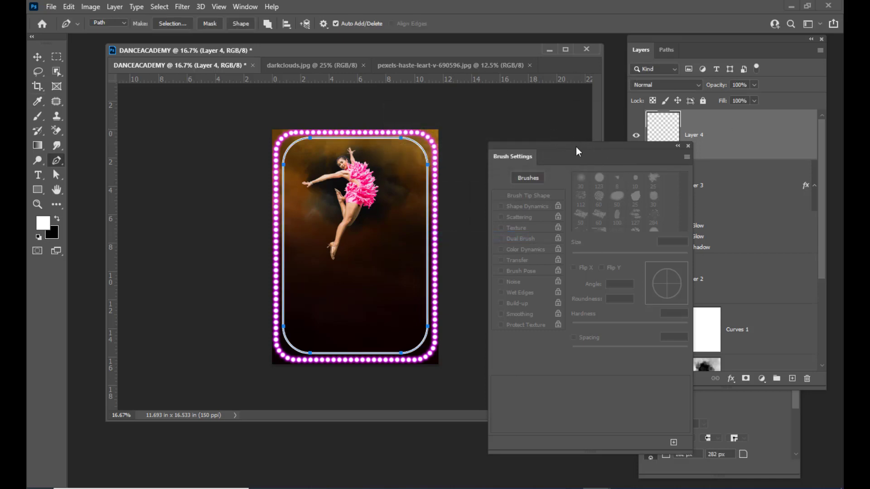
Delete Work Path from the Paths panel and return to the Layers list.
{"action": "left_click", "coordinate": [666, 50]}
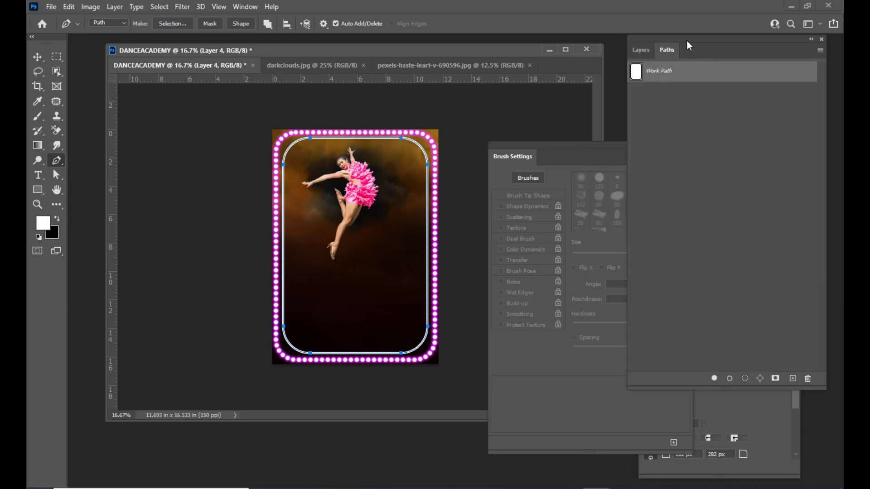
{"action": "left_click_drag", "start_coordinate": [686, 40], "coordinate": [664, 63]}
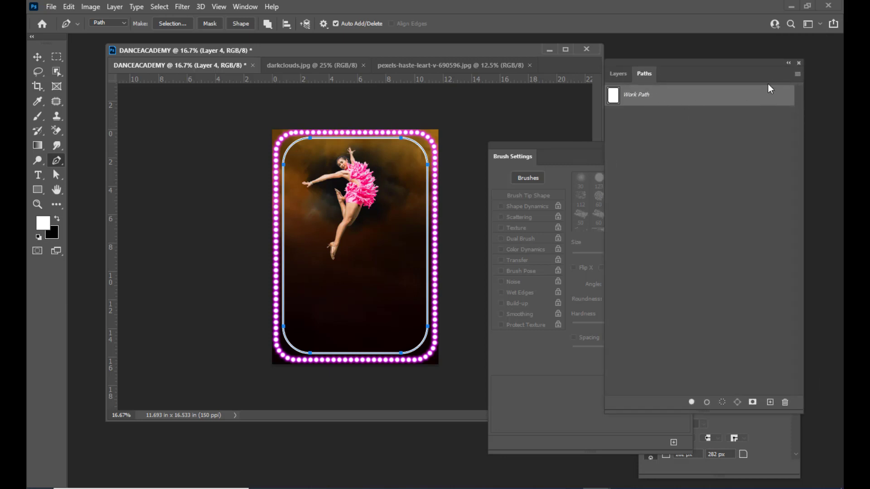
{"action": "right_click", "coordinate": [741, 96]}
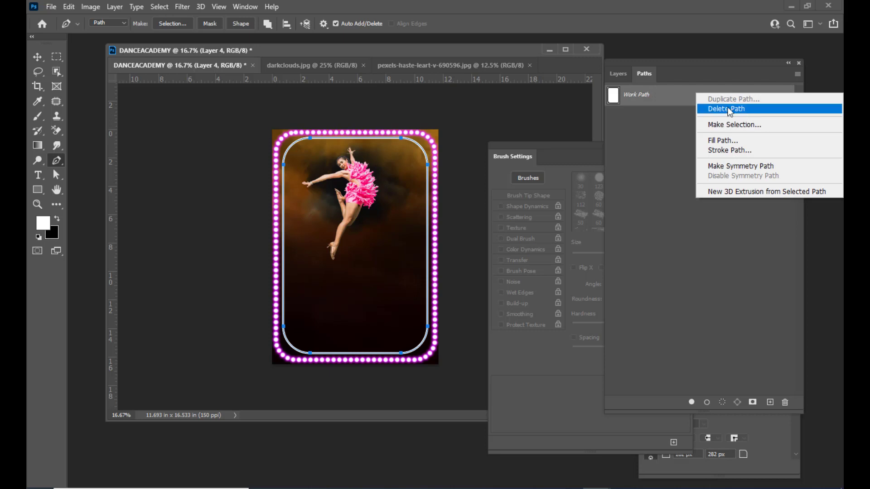
{"action": "left_click", "coordinate": [735, 111]}
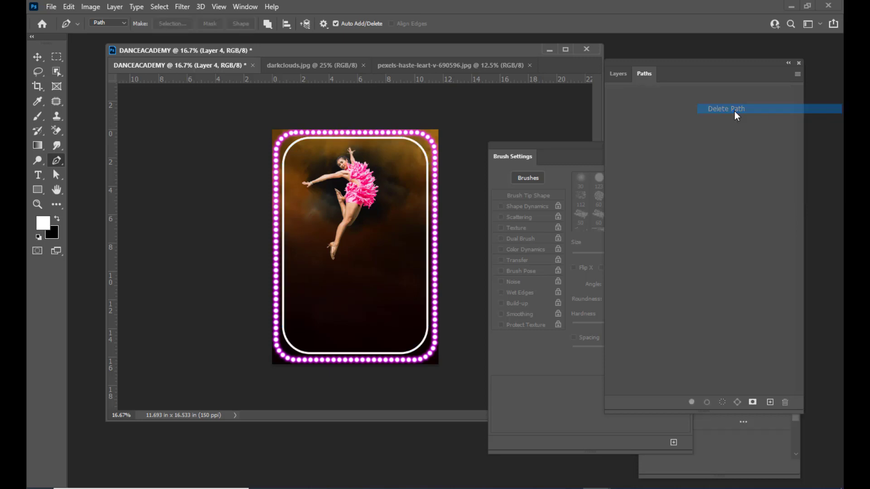
{"action": "left_click_drag", "start_coordinate": [625, 64], "coordinate": [634, 64]}
{"action": "left_click", "coordinate": [628, 74]}
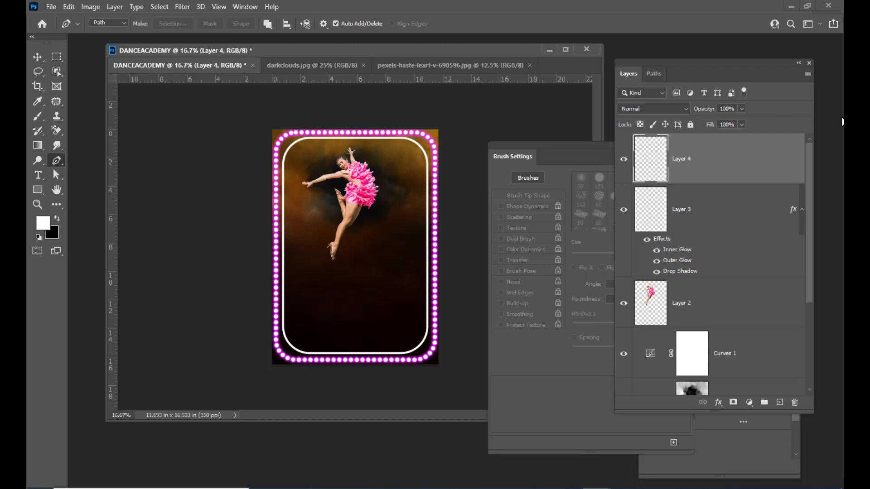
Copy Layer 3's inner glow, outer glow and drop shadow onto Layer 4.
{"action": "left_click_drag", "start_coordinate": [651, 63], "coordinate": [642, 61]}
{"action": "left_click", "coordinate": [784, 214]}
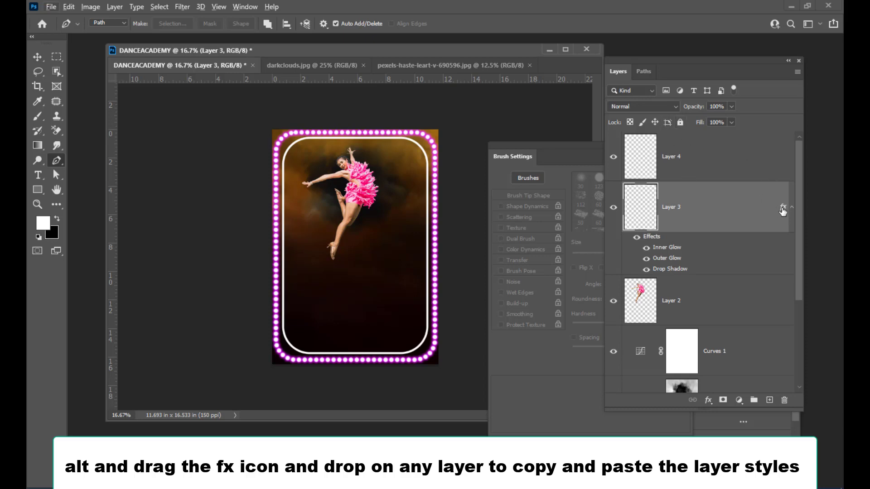
{"action": "left_click_drag", "start_coordinate": [786, 211], "coordinate": [762, 145]}
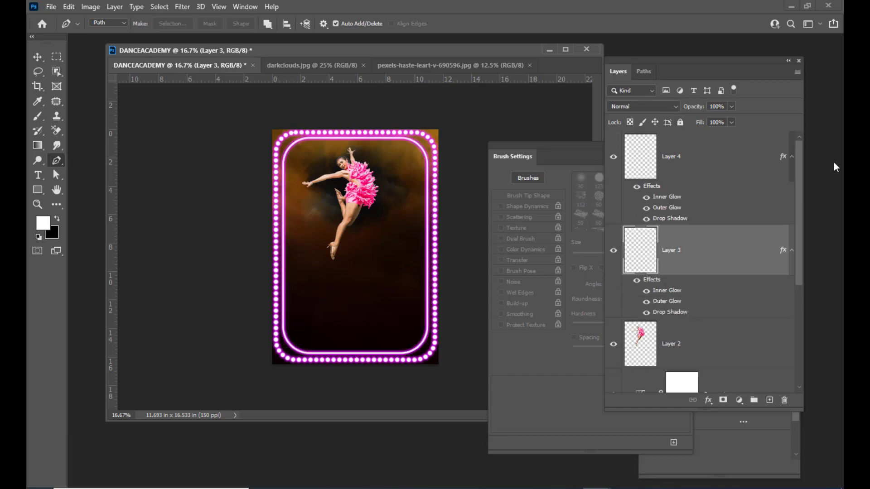
{"action": "left_click_drag", "start_coordinate": [619, 58], "coordinate": [653, 52]}
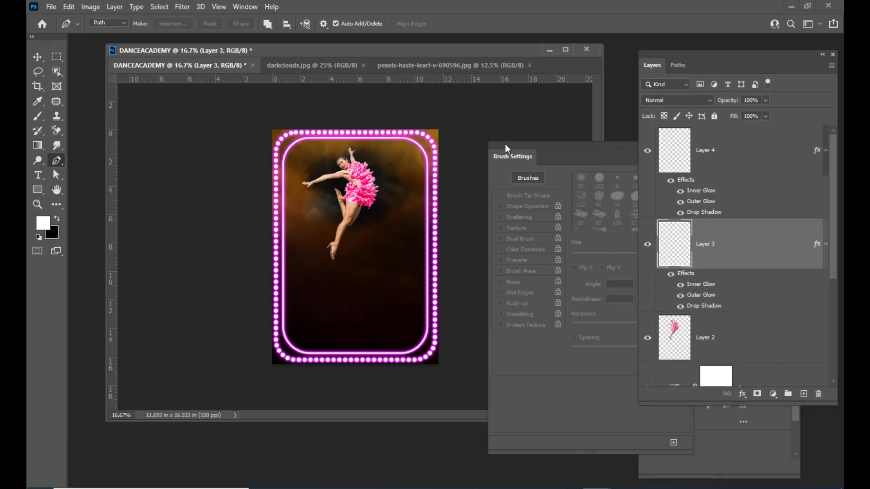
{"action": "left_click_drag", "start_coordinate": [506, 144], "coordinate": [627, 148]}
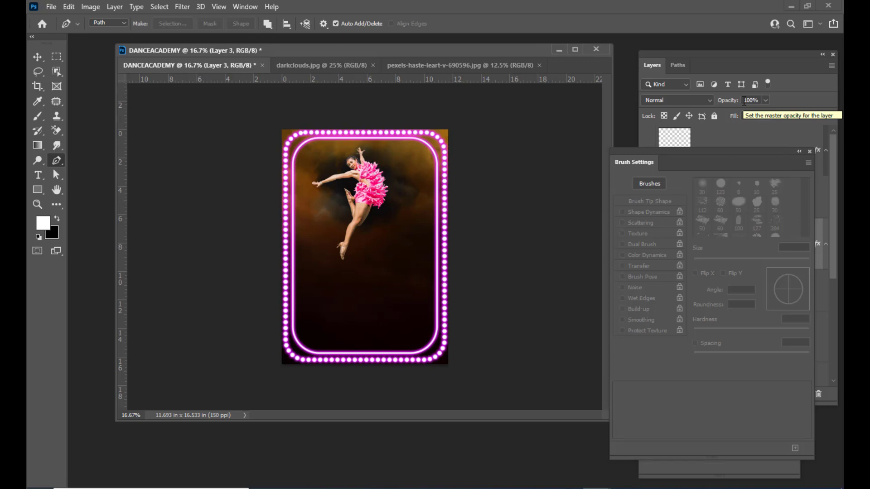
Add a NATYA text layer in the lower poster and move it to the top of the stack.
{"action": "left_click_drag", "start_coordinate": [430, 54], "coordinate": [443, 51]}
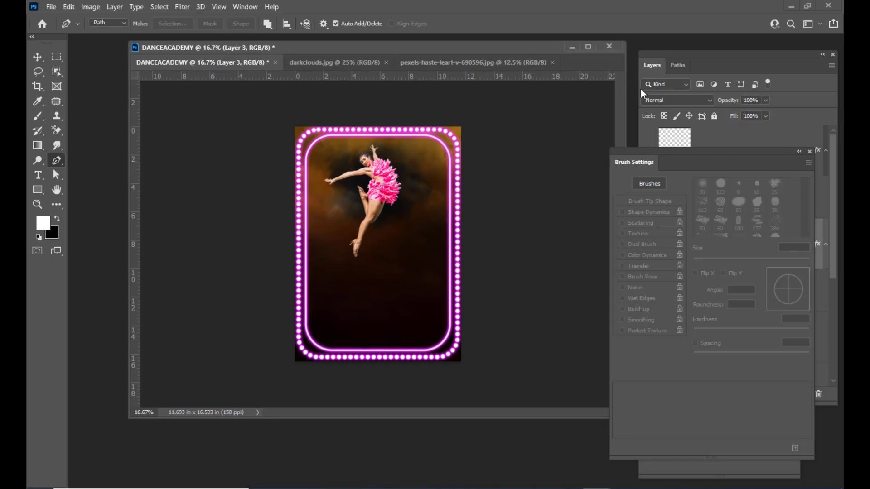
{"action": "left_click", "coordinate": [36, 174]}
{"action": "left_click_drag", "start_coordinate": [389, 48], "coordinate": [398, 48]}
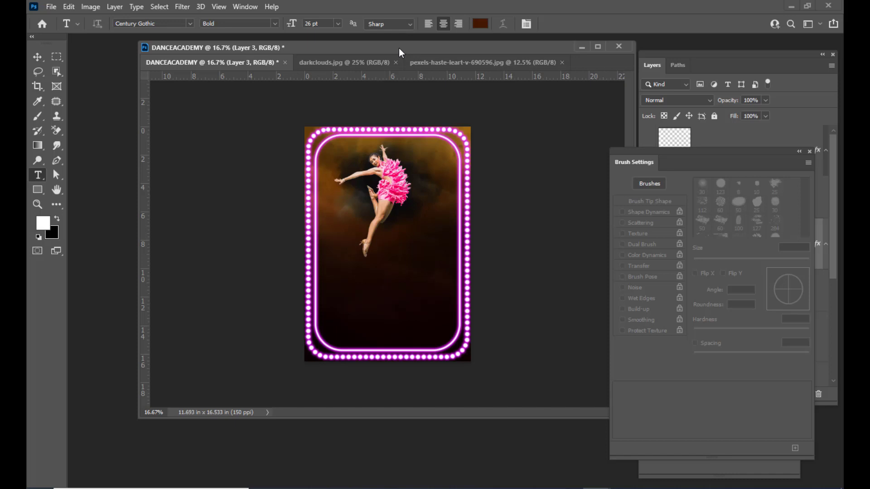
{"action": "left_click", "coordinate": [353, 294]}
{"action": "key", "text": "BackSpace"}
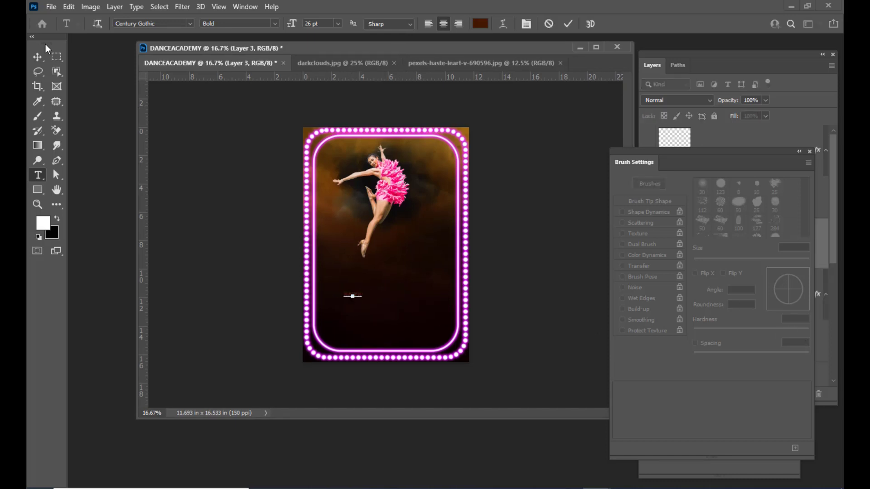
{"action": "left_click", "coordinate": [37, 56]}
{"action": "left_click_drag", "start_coordinate": [675, 151], "coordinate": [641, 354]}
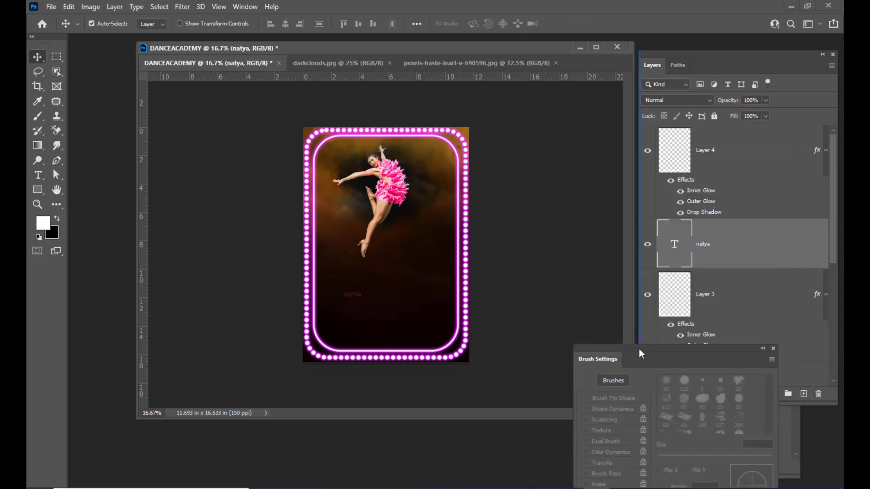
{"action": "mouse_move", "coordinate": [761, 251]}
{"action": "left_mouse_down"}
{"action": "mouse_move", "coordinate": [744, 136]}
{"action": "mouse_move", "coordinate": [739, 147]}
{"action": "left_mouse_up"}
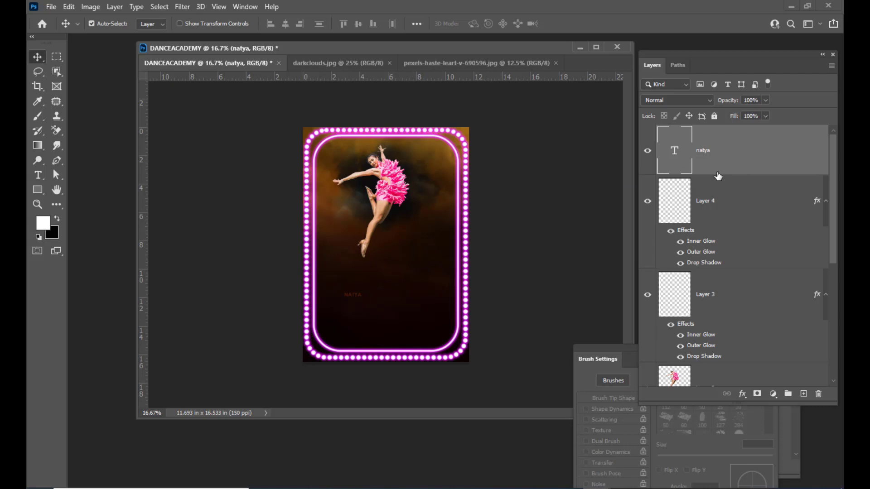
Enlarge NATYA to 108 pt and colour it white (ffffff).
{"action": "double_click", "coordinate": [674, 151]}
{"action": "key", "text": "ctrl+shift+period"}
{"action": "key", "text": "ctrl+shift+period"}
{"action": "key", "text": "ctrl+shift+period"}
{"action": "key", "text": "ctrl+shift+period"}
{"action": "key", "text": "ctrl+shift+period"}
{"action": "key", "text": "ctrl+shift+period"}
{"action": "key", "text": "ctrl+shift+period"}
{"action": "key", "text": "ctrl+shift+period"}
{"action": "key", "text": "ctrl+shift+period"}
{"action": "key", "text": "ctrl+shift+period"}
{"action": "key", "text": "ctrl+shift+period"}
{"action": "key", "text": "ctrl+shift+period"}
{"action": "key", "text": "ctrl+shift+period"}
{"action": "key", "text": "ctrl+shift+period"}
{"action": "key", "text": "ctrl+shift+period"}
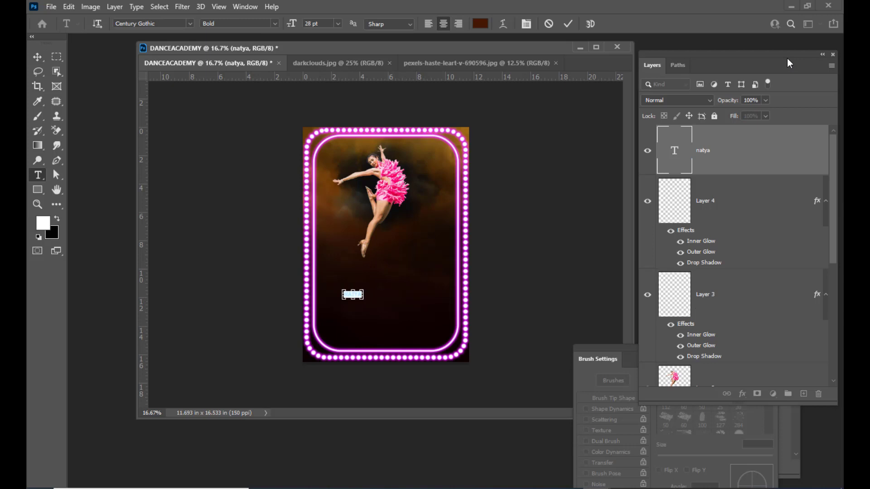
{"action": "key", "text": "ctrl+shift+period"}
{"action": "key", "text": "ctrl+shift+period"}
{"action": "key", "text": "ctrl+shift+period"}
{"action": "key", "text": "ctrl+shift+period"}
{"action": "key", "text": "ctrl+shift+period"}
{"action": "key", "text": "ctrl+shift+period"}
{"action": "key", "text": "ctrl+shift+period"}
{"action": "key", "text": "ctrl+shift+period"}
{"action": "key", "text": "ctrl+shift+period"}
{"action": "key", "text": "ctrl+shift+period"}
{"action": "key", "text": "ctrl+shift+period"}
{"action": "key", "text": "ctrl+shift+period"}
{"action": "key", "text": "ctrl+shift+period"}
{"action": "key", "text": "ctrl+shift+period"}
{"action": "key", "text": "ctrl+shift+period"}
{"action": "key", "text": "ctrl+shift+period"}
{"action": "key", "text": "ctrl+shift+period"}
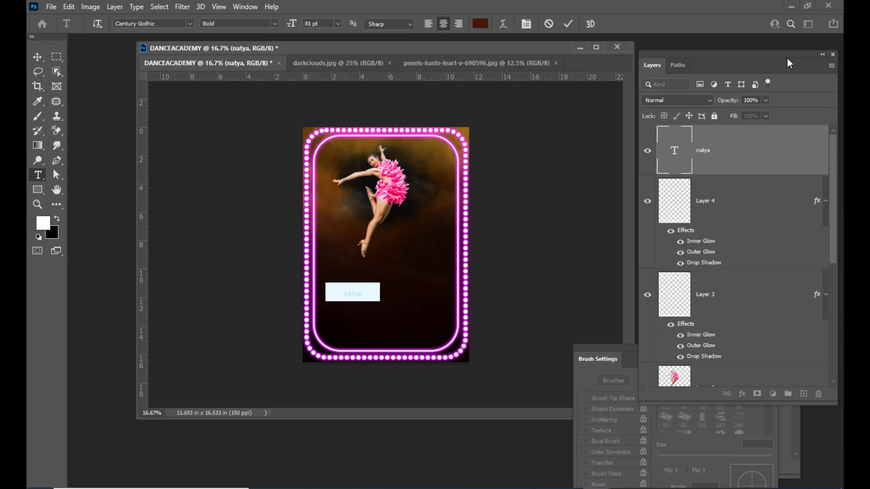
{"action": "key", "text": "ctrl+shift+period"}
{"action": "key", "text": "ctrl+shift+period"}
{"action": "key", "text": "ctrl+shift+period"}
{"action": "key", "text": "ctrl+shift+period"}
{"action": "key", "text": "ctrl+shift+period"}
{"action": "key", "text": "ctrl+shift+period"}
{"action": "key", "text": "ctrl+shift+period"}
{"action": "key", "text": "ctrl+shift+period"}
{"action": "key", "text": "ctrl+shift+period"}
{"action": "key", "text": "ctrl+shift+period"}
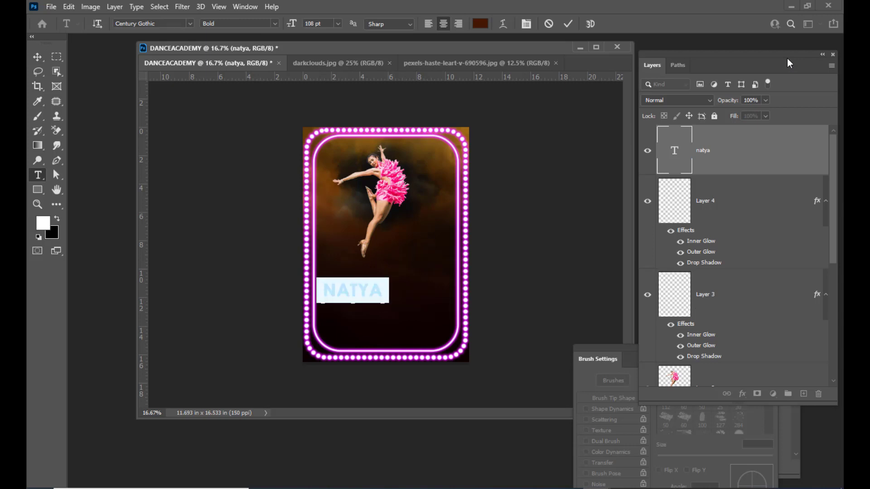
{"action": "left_click", "coordinate": [480, 24]}
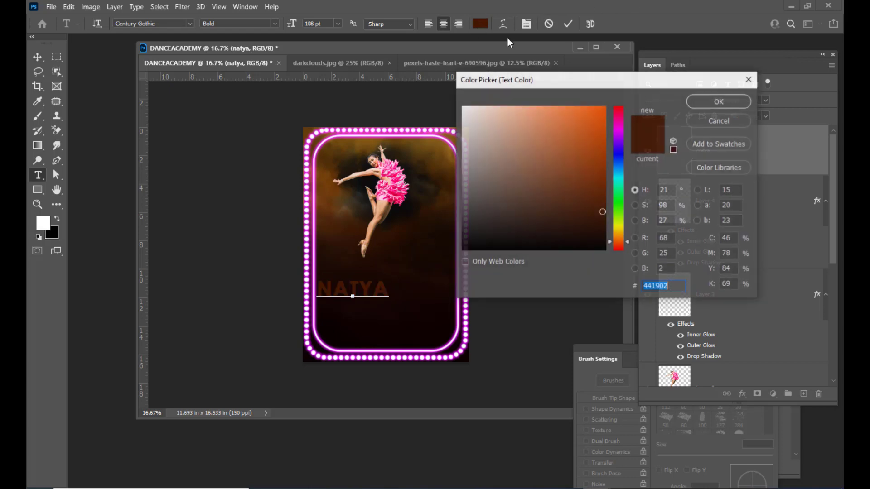
{"action": "type", "text": "ffffff"}
{"action": "left_click", "coordinate": [719, 101]}
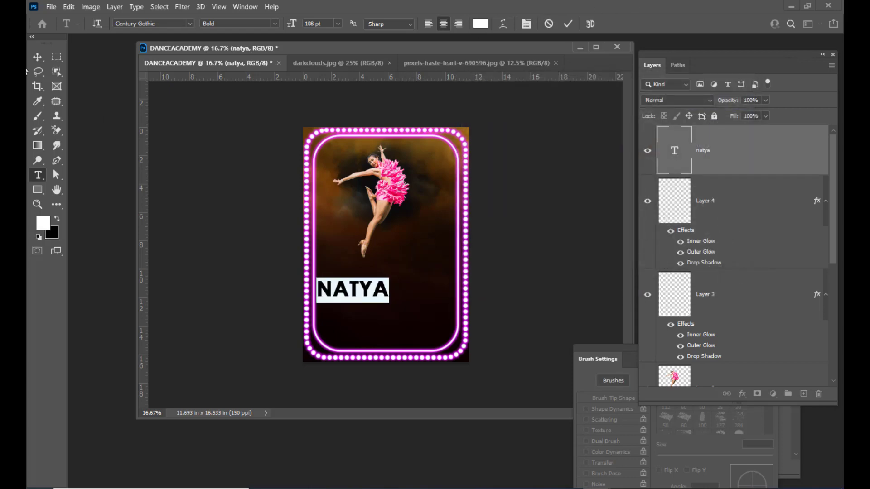
{"action": "left_click", "coordinate": [38, 57]}
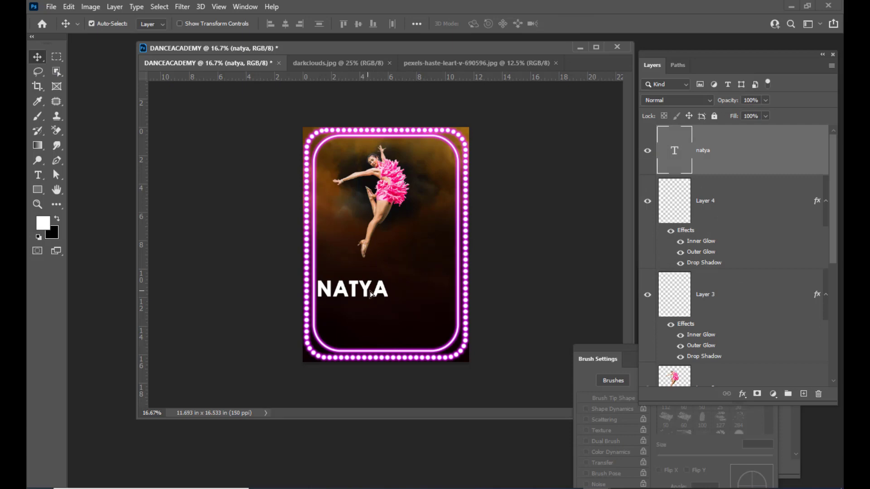
Centre NATYA horizontally and change its font to Times New Roman Bold.
{"action": "left_click_drag", "start_coordinate": [370, 295], "coordinate": [403, 288]}
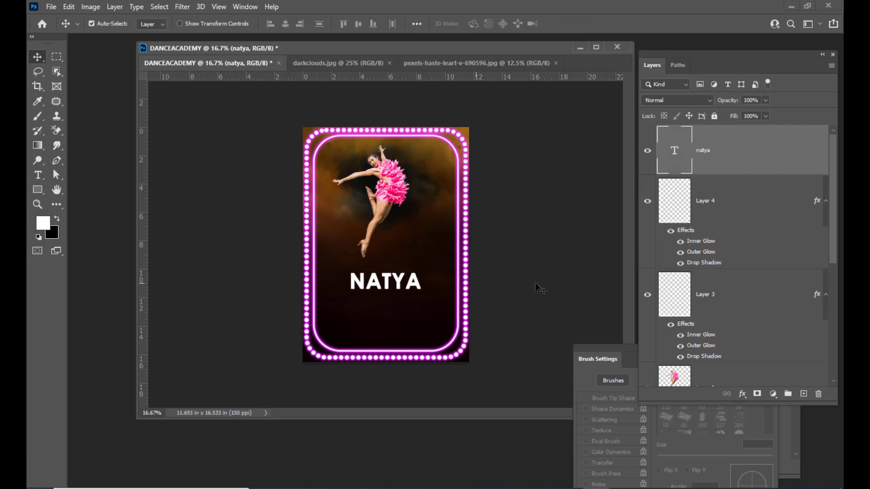
{"action": "double_click", "coordinate": [667, 154]}
{"action": "left_click", "coordinate": [168, 22]}
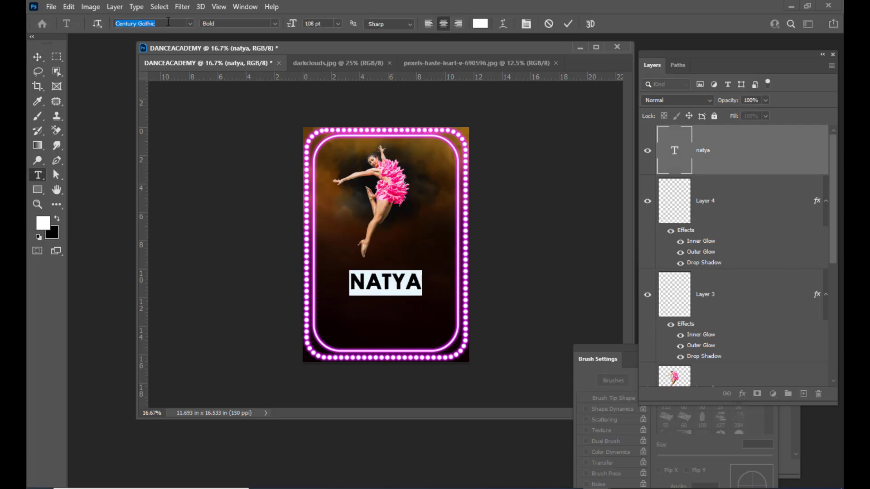
{"action": "type", "text": "time"}
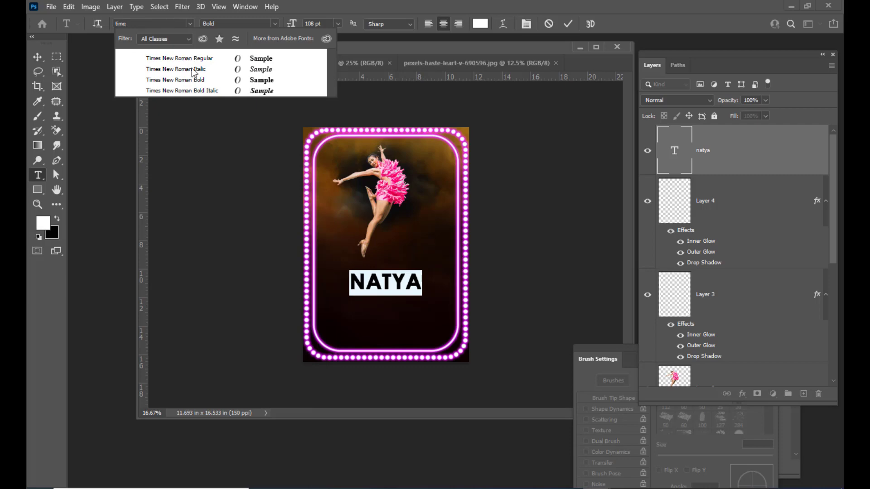
{"action": "left_click", "coordinate": [192, 79]}
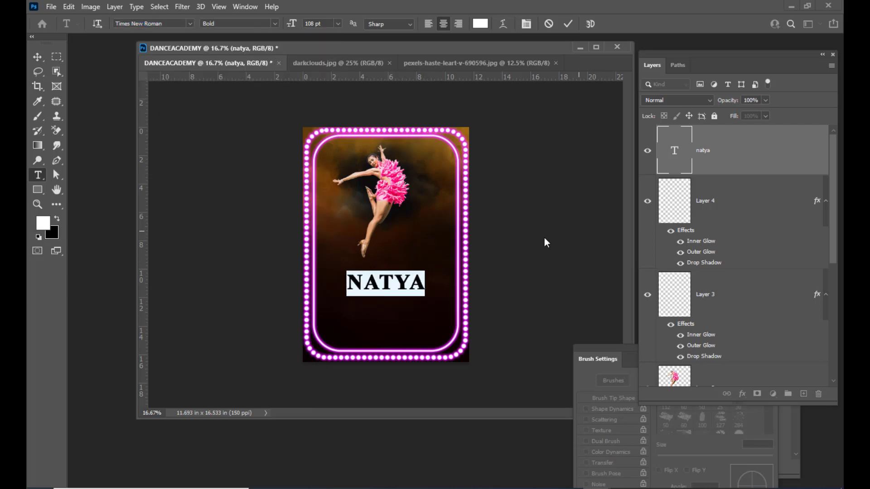
{"action": "left_click", "coordinate": [38, 57]}
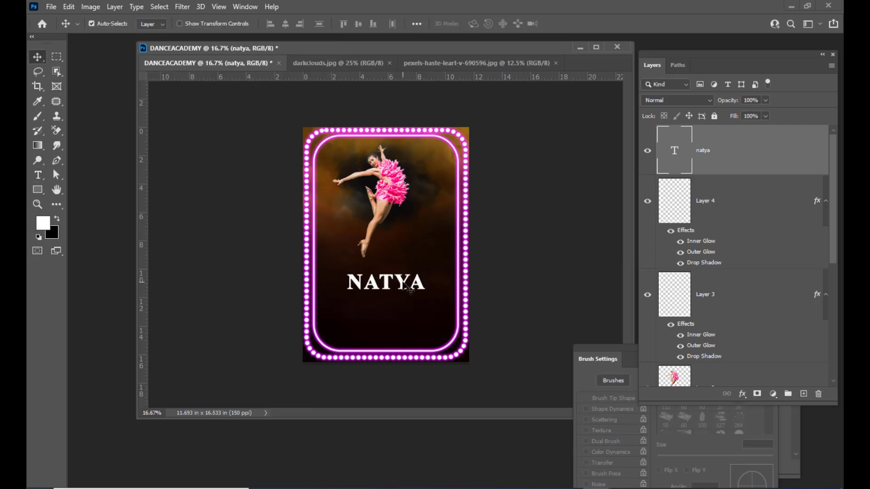
{"action": "left_click_drag", "start_coordinate": [404, 282], "coordinate": [405, 281]}
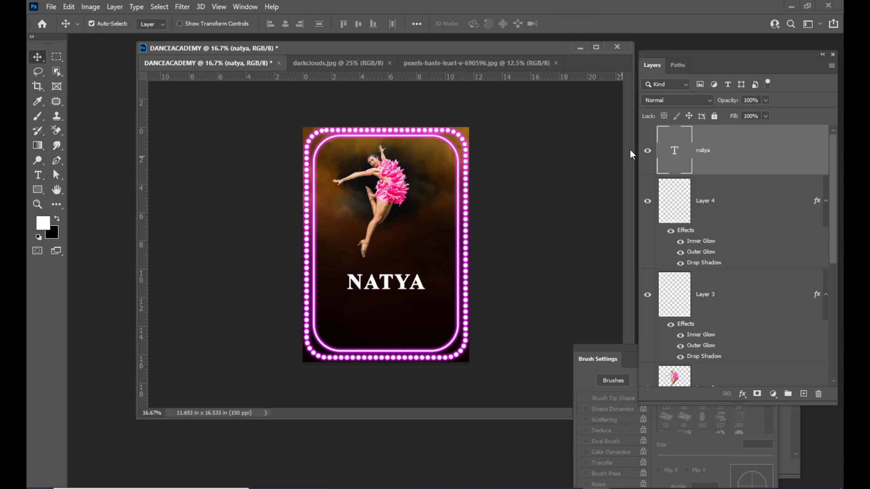
Enlarge the NATYA title to 137 pt.
{"action": "double_click", "coordinate": [676, 151]}
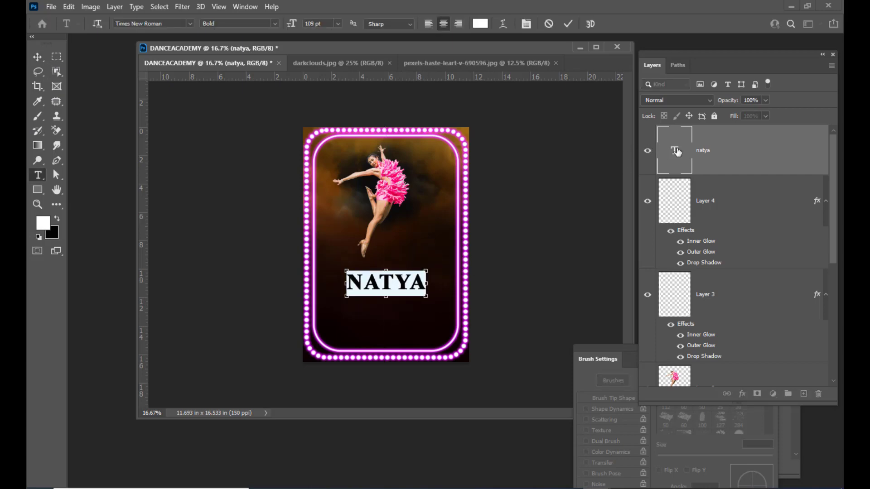
{"action": "key", "text": "ctrl+shift+period"}
{"action": "key", "text": "ctrl+shift+period"}
{"action": "key", "text": "ctrl+shift+period"}
{"action": "key", "text": "ctrl+shift+period"}
{"action": "key", "text": "ctrl+shift+period"}
{"action": "key", "text": "ctrl+shift+period"}
{"action": "key", "text": "ctrl+shift+period"}
{"action": "key", "text": "ctrl+shift+period"}
{"action": "key", "text": "ctrl+shift+period"}
{"action": "key", "text": "ctrl+shift+period"}
{"action": "key", "text": "ctrl+shift+period"}
{"action": "key", "text": "ctrl+shift+period"}
{"action": "key", "text": "ctrl+shift+period"}
{"action": "key", "text": "ctrl+shift+period"}
{"action": "key", "text": "ctrl+shift+period"}
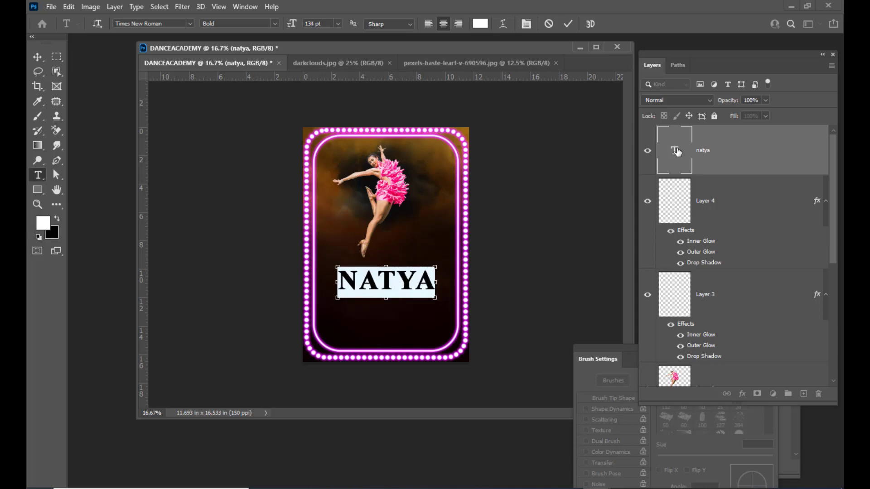
{"action": "left_click", "coordinate": [37, 57]}
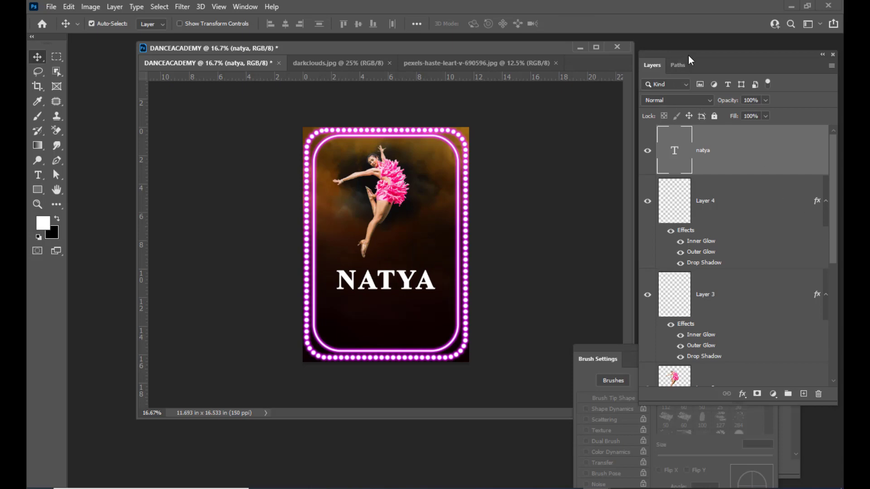
{"action": "left_click_drag", "start_coordinate": [688, 55], "coordinate": [685, 55]}
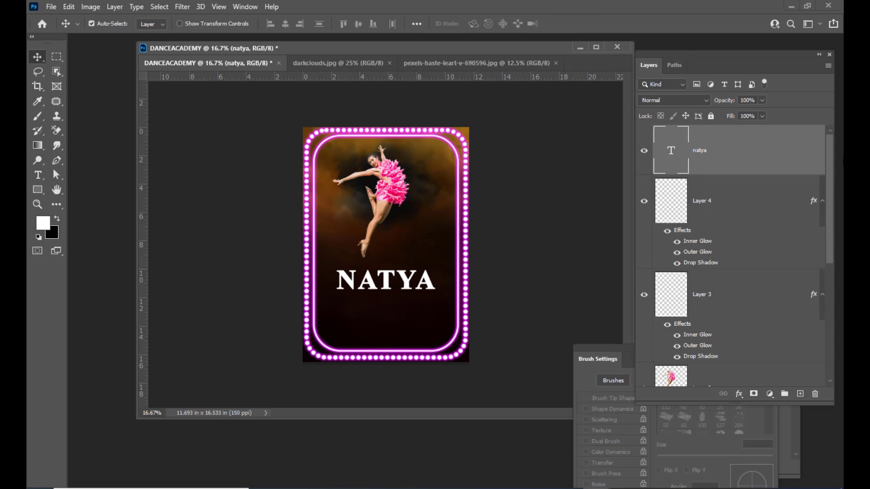
{"action": "left_click_drag", "start_coordinate": [747, 58], "coordinate": [740, 58]}
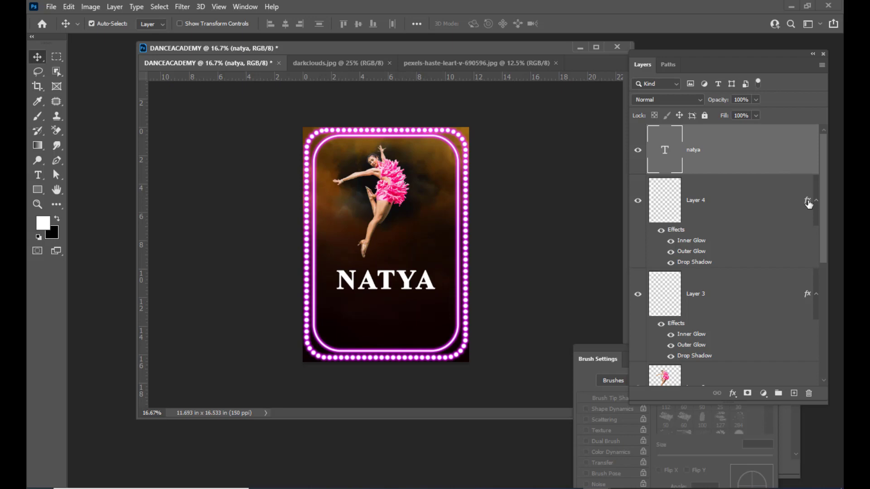
{"action": "left_click_drag", "start_coordinate": [809, 203], "coordinate": [797, 158]}
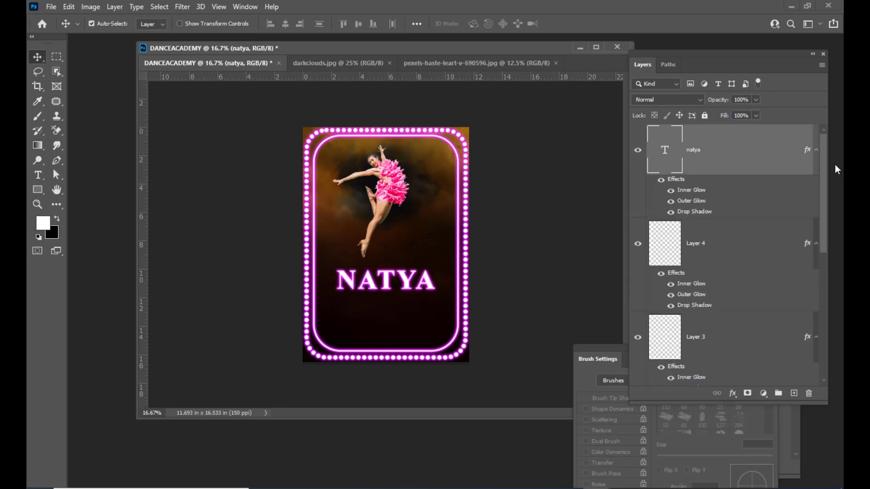
{"action": "left_click_drag", "start_coordinate": [394, 52], "coordinate": [403, 50]}
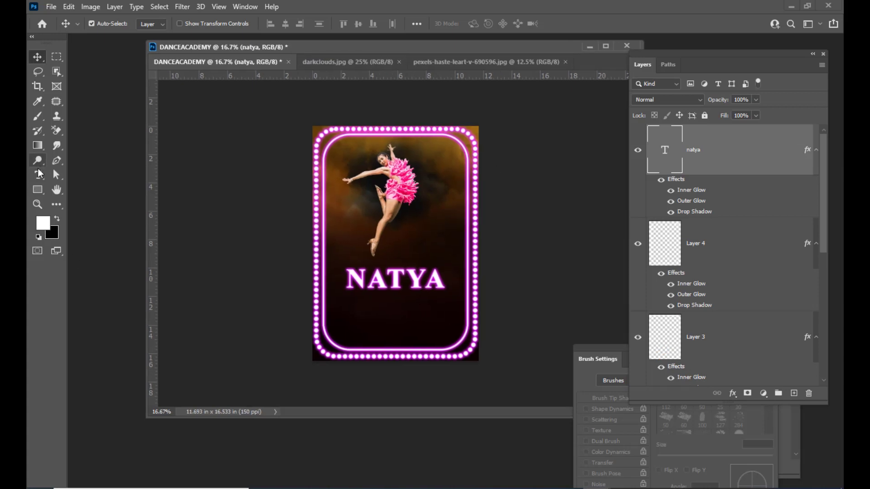
{"action": "left_click", "coordinate": [39, 174]}
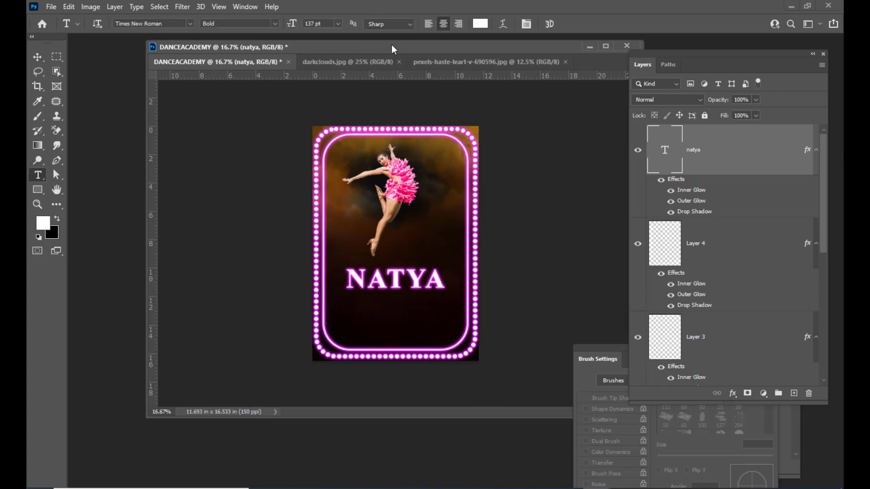
{"action": "left_click_drag", "start_coordinate": [392, 48], "coordinate": [383, 51]}
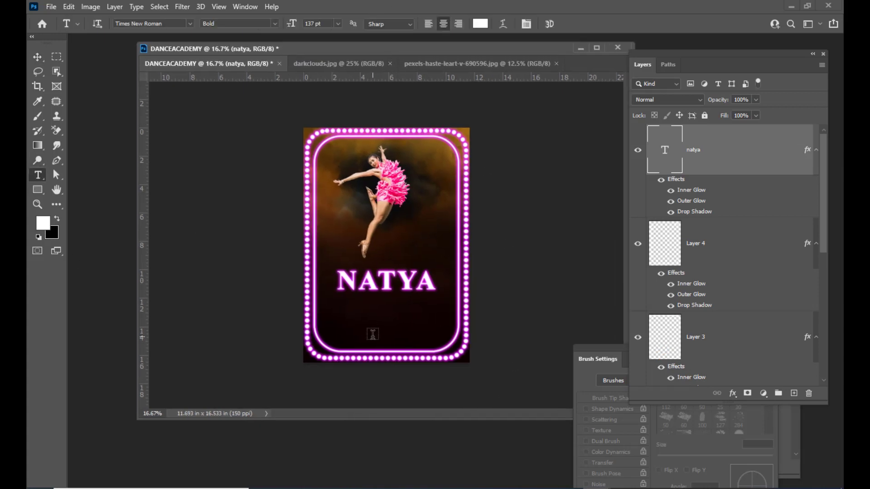
Type DANCE ACADEMY below NATYA and shrink it to 48 pt.
{"action": "left_click", "coordinate": [353, 319]}
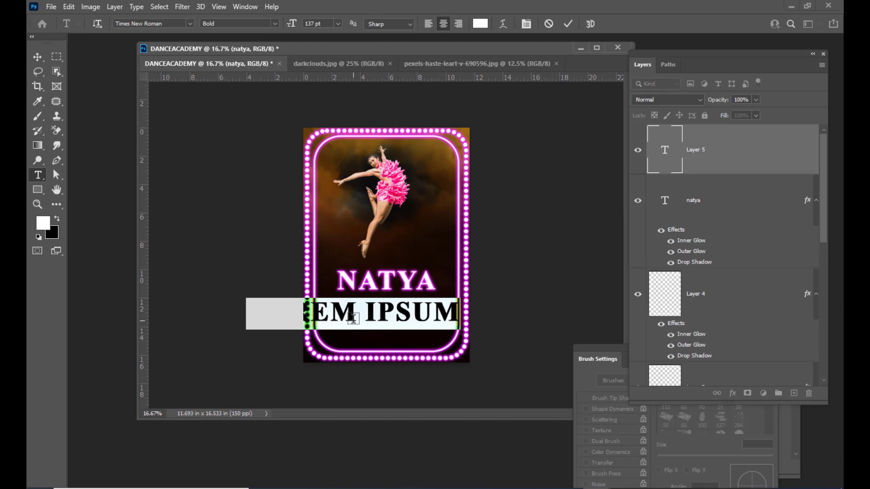
{"action": "type", "text": "DANCE"}
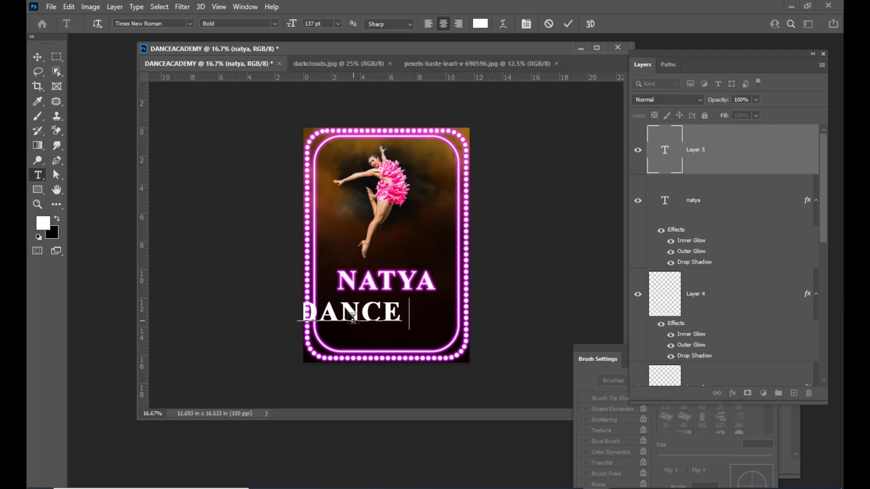
{"action": "type", "text": " ACADEMY"}
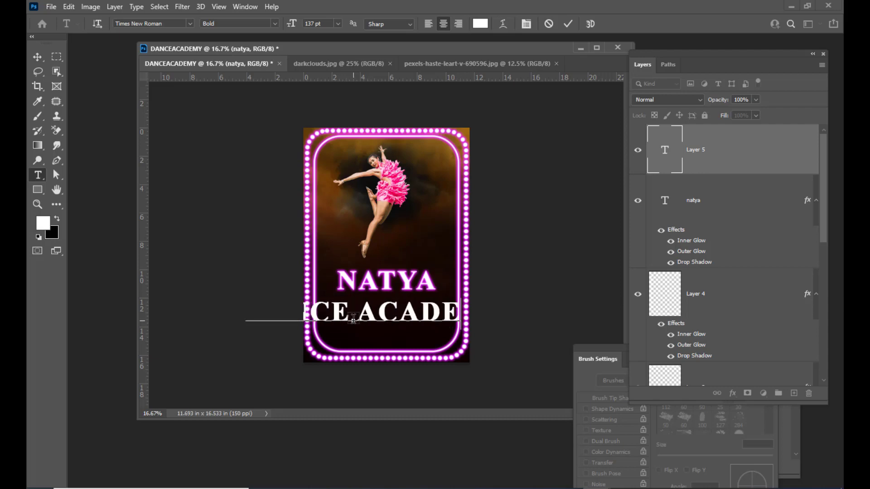
{"action": "double_click", "coordinate": [667, 149]}
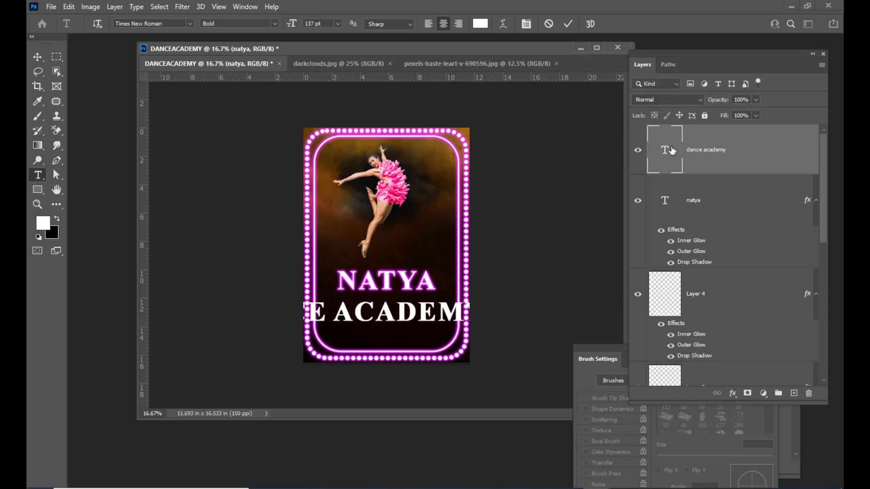
{"action": "key", "text": "ctrl+shift+comma"}
{"action": "key", "text": "ctrl+shift+comma"}
{"action": "key", "text": "ctrl+shift+comma"}
{"action": "key", "text": "ctrl+shift+comma"}
{"action": "key", "text": "ctrl+shift+comma"}
{"action": "key", "text": "ctrl+shift+comma"}
{"action": "key", "text": "ctrl+shift+comma"}
{"action": "key", "text": "ctrl+shift+comma"}
{"action": "key", "text": "ctrl+shift+comma"}
{"action": "key", "text": "ctrl+shift+comma"}
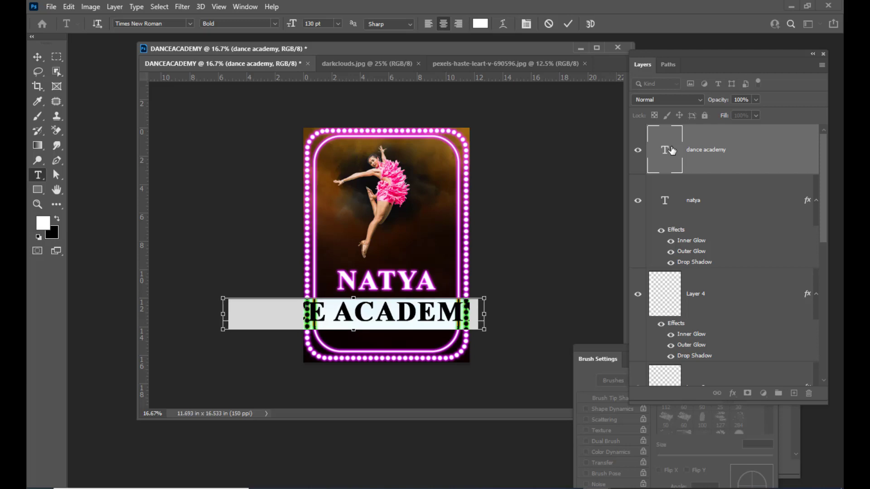
{"action": "key", "text": "ctrl+shift+comma"}
{"action": "key", "text": "ctrl+shift+comma"}
{"action": "key", "text": "ctrl+shift+comma"}
{"action": "key", "text": "ctrl+shift+comma"}
{"action": "key", "text": "ctrl+shift+comma"}
{"action": "key", "text": "ctrl+shift+comma"}
{"action": "key", "text": "ctrl+shift+comma"}
{"action": "key", "text": "ctrl+shift+comma"}
{"action": "key", "text": "ctrl+shift+comma"}
{"action": "key", "text": "ctrl+shift+comma"}
{"action": "key", "text": "ctrl+shift+comma"}
{"action": "key", "text": "ctrl+shift+comma"}
{"action": "key", "text": "ctrl+shift+comma"}
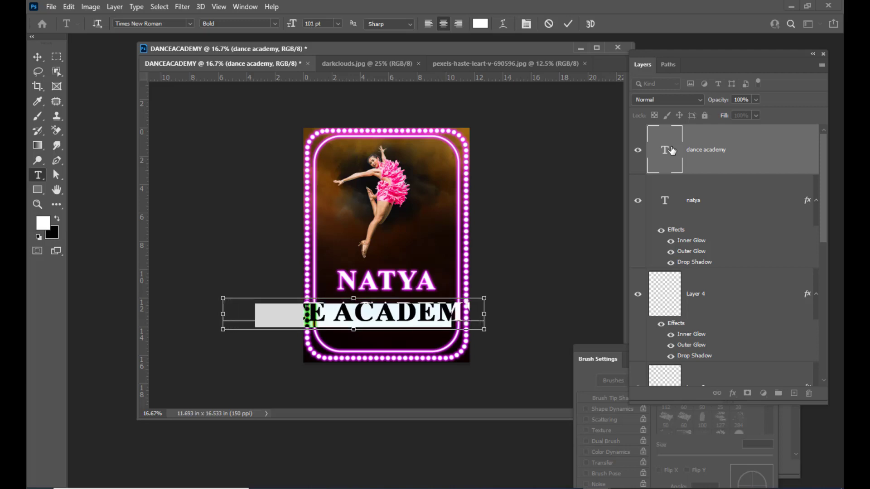
{"action": "key", "text": "ctrl+shift+comma"}
{"action": "key", "text": "ctrl+shift+comma"}
{"action": "key", "text": "ctrl+shift+comma"}
{"action": "key", "text": "ctrl+shift+comma"}
{"action": "key", "text": "ctrl+shift+comma"}
{"action": "key", "text": "ctrl+shift+comma"}
{"action": "key", "text": "ctrl+shift+comma"}
{"action": "key", "text": "ctrl+shift+comma"}
{"action": "key", "text": "ctrl+shift+comma"}
{"action": "key", "text": "ctrl+shift+comma"}
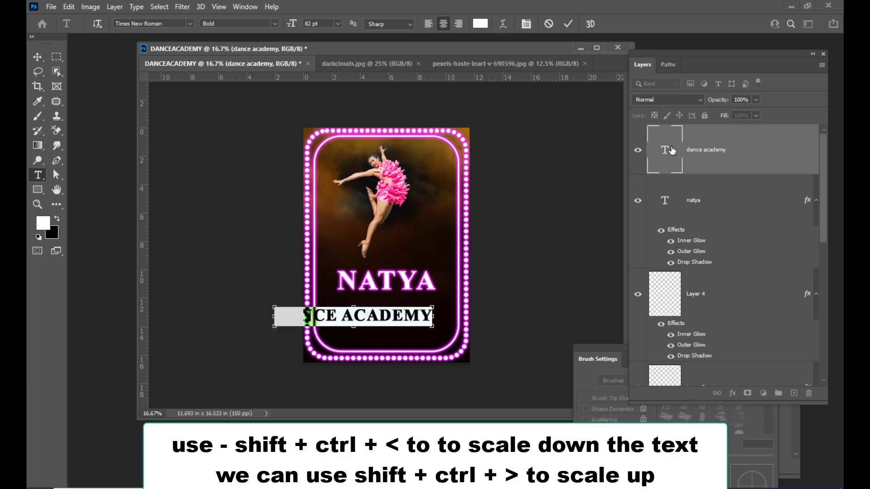
{"action": "key", "text": "ctrl+shift+comma"}
{"action": "key", "text": "ctrl+shift+comma"}
{"action": "key", "text": "ctrl+shift+comma"}
{"action": "key", "text": "ctrl+shift+comma"}
{"action": "key", "text": "ctrl+shift+comma"}
{"action": "key", "text": "ctrl+shift+comma"}
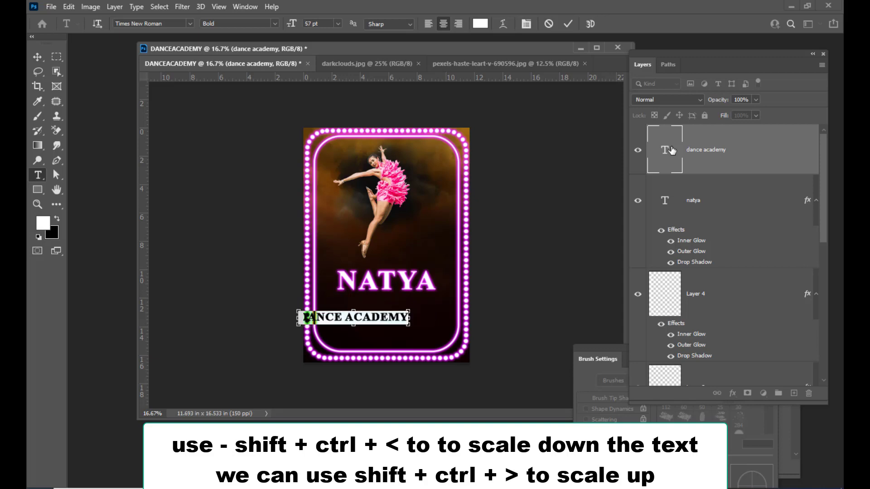
{"action": "key", "text": "ctrl+shift+comma"}
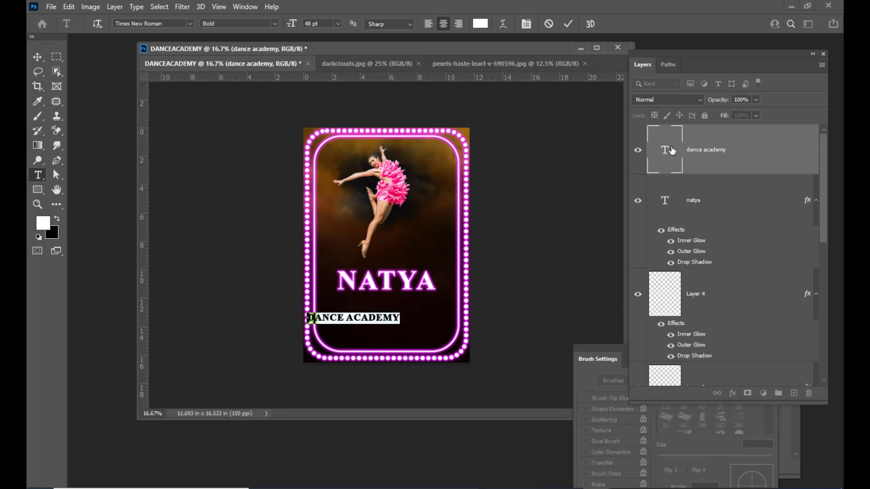
{"action": "left_click", "coordinate": [421, 344]}
Centre DANCE ACADEMY beneath the NATYA title, nudging it slightly down.
{"action": "key", "text": "v"}
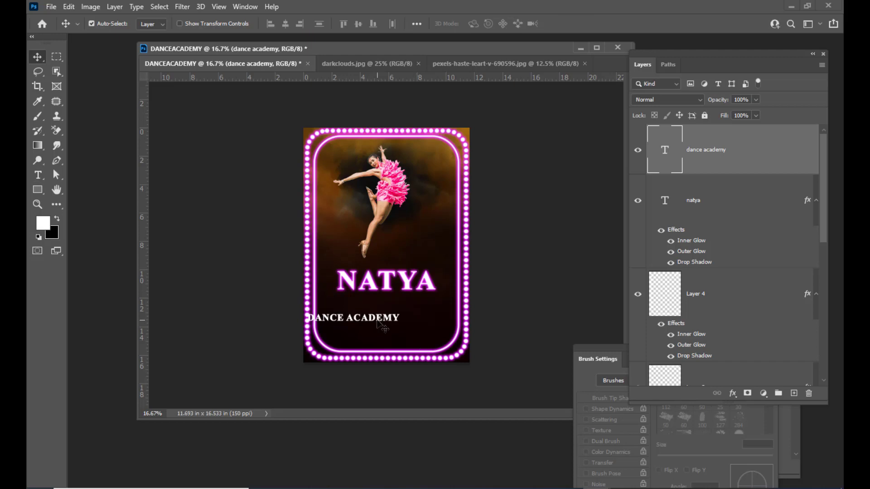
{"action": "left_click_drag", "start_coordinate": [380, 318], "coordinate": [406, 309]}
{"action": "key", "text": "Down"}
{"action": "key", "text": "Down"}
{"action": "key", "text": "Down"}
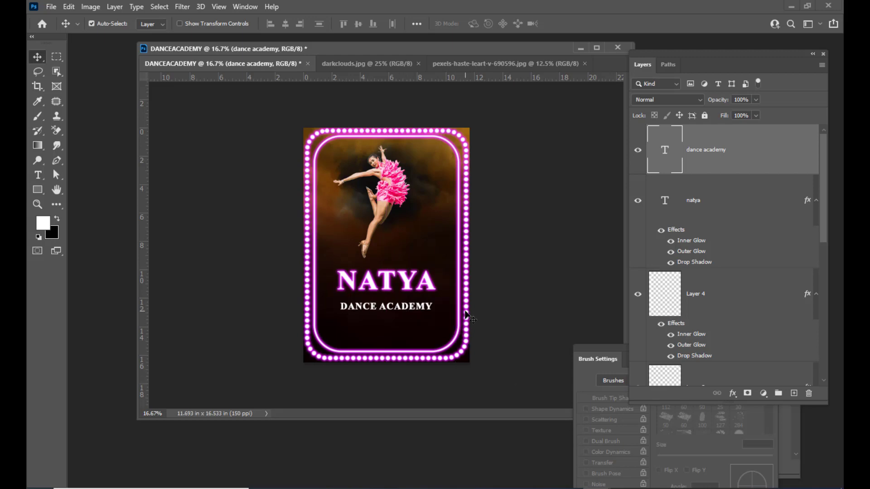
{"action": "key", "text": "Down"}
{"action": "key", "text": "Down"}
{"action": "key", "text": "Down"}
{"action": "key", "text": "Down"}
{"action": "key", "text": "Down"}
{"action": "key", "text": "Down"}
{"action": "key", "text": "Left"}
{"action": "key", "text": "Left"}
{"action": "key", "text": "Left"}
{"action": "key", "text": "Left"}
{"action": "key", "text": "Left"}
{"action": "key", "text": "Left"}
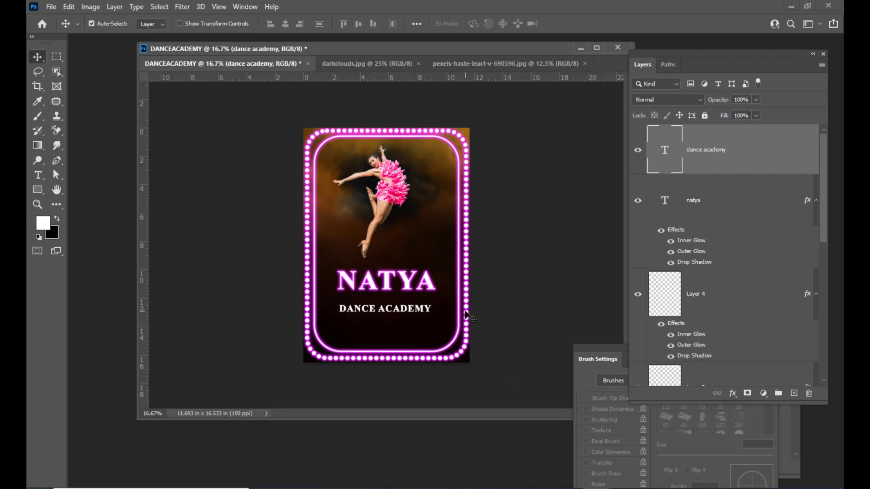
{"action": "key", "text": "Right"}
{"action": "key", "text": "Right"}
{"action": "key", "text": "Right"}
{"action": "key", "text": "Right"}
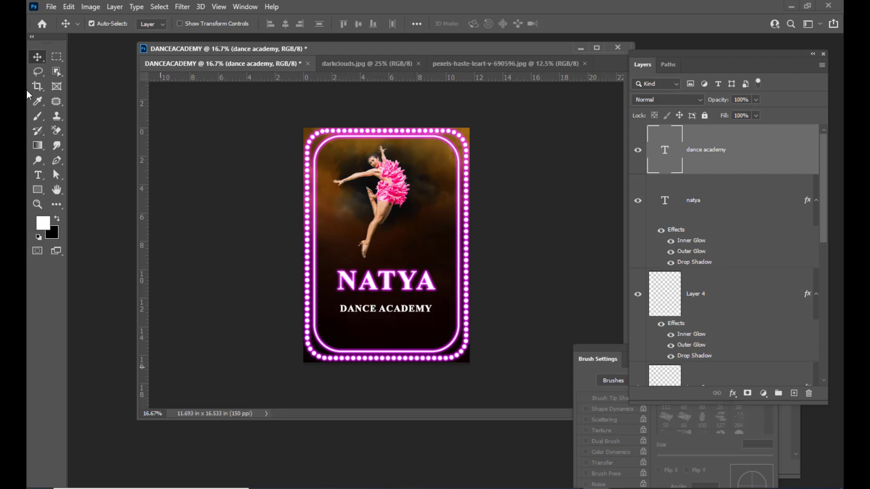
On a new layer, draw a rectangle around the DANCE ACADEMY text with the Rectangle Tool.
{"action": "left_click", "coordinate": [37, 189]}
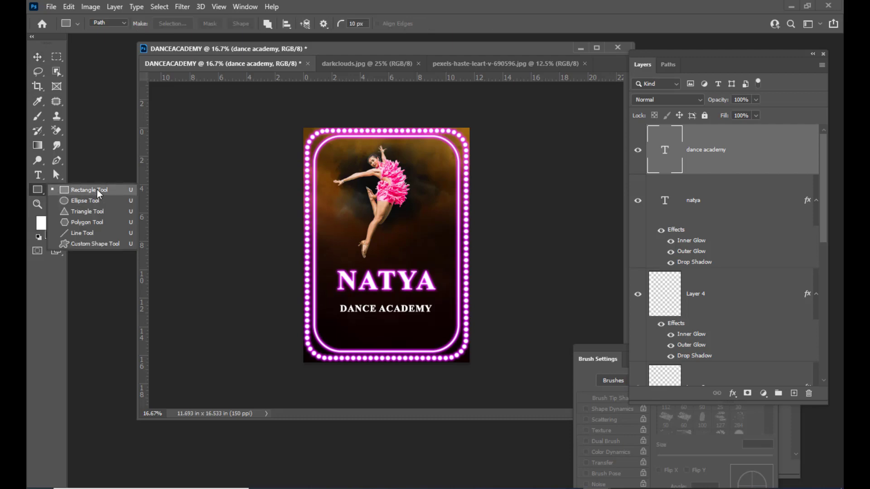
{"action": "left_click", "coordinate": [99, 190]}
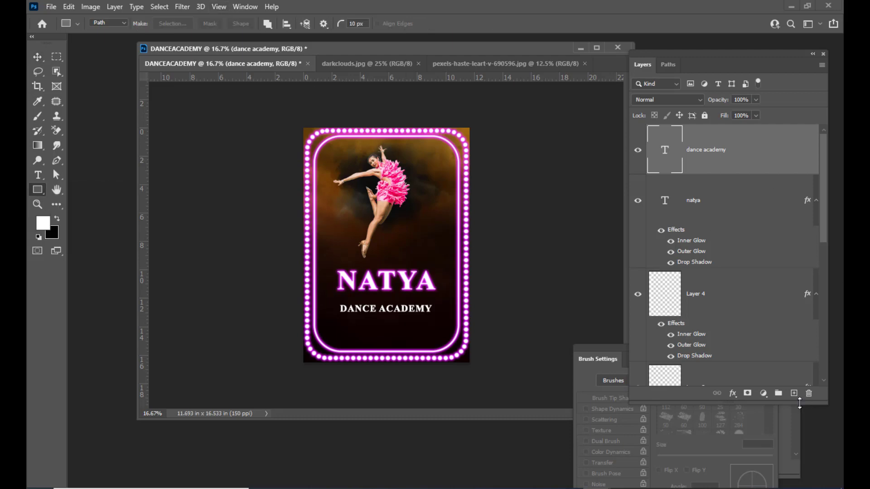
{"action": "left_click", "coordinate": [793, 393]}
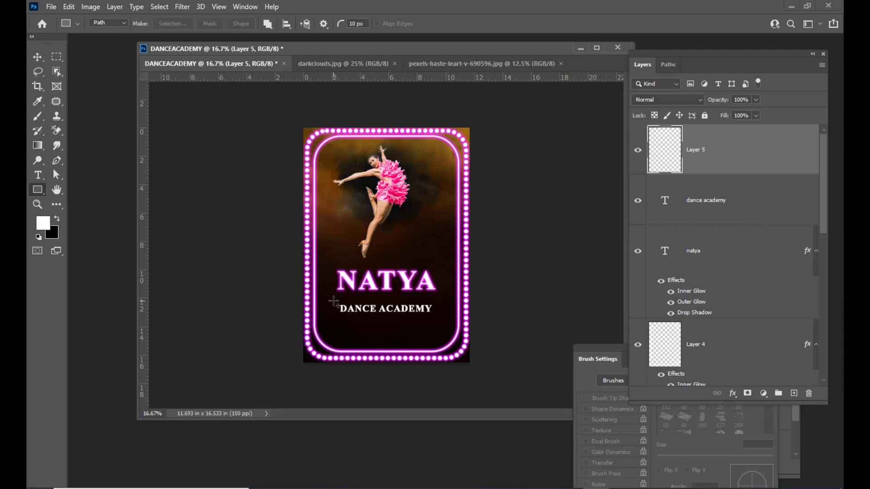
{"action": "left_click_drag", "start_coordinate": [331, 300], "coordinate": [438, 320]}
Round the rectangle's corners into a pill and make it a shape layer.
{"action": "key", "text": "ctrl+plus"}
{"action": "key", "text": "ctrl+plus"}
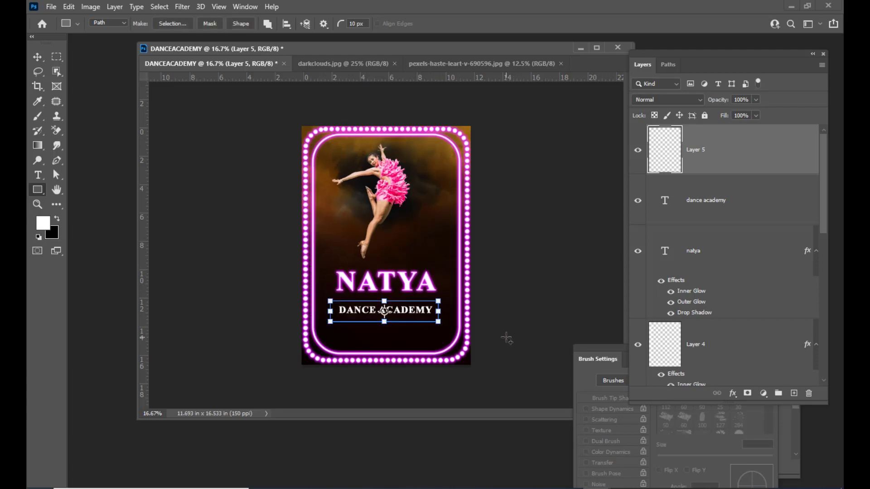
{"action": "scroll", "coordinate": [505, 338], "scroll_direction": "down", "scroll_amount": 2}
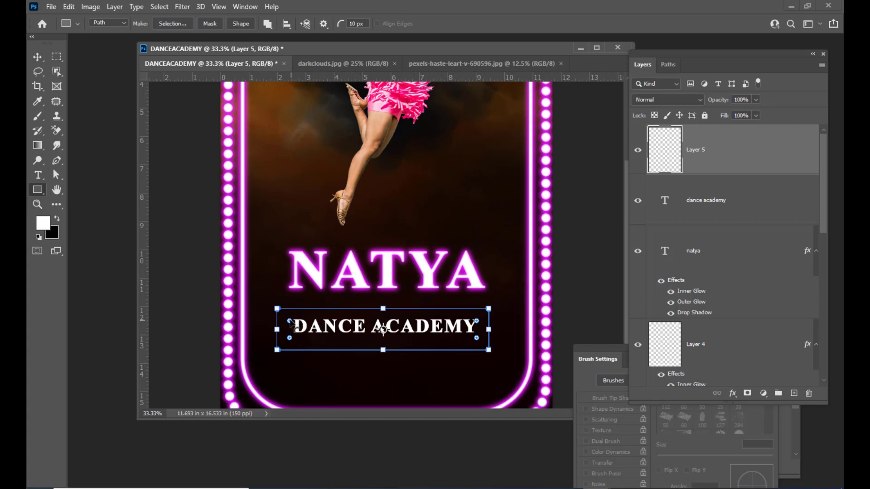
{"action": "left_click_drag", "start_coordinate": [290, 321], "coordinate": [299, 330]}
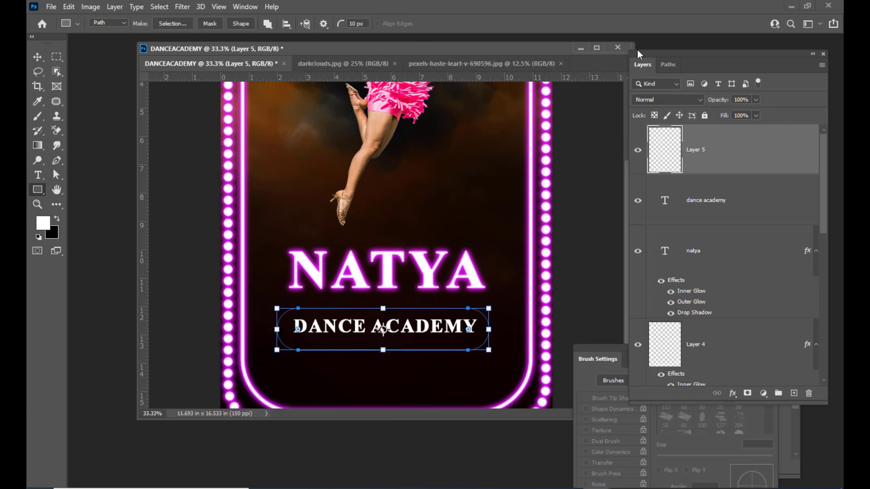
{"action": "left_click_drag", "start_coordinate": [643, 56], "coordinate": [584, 101]}
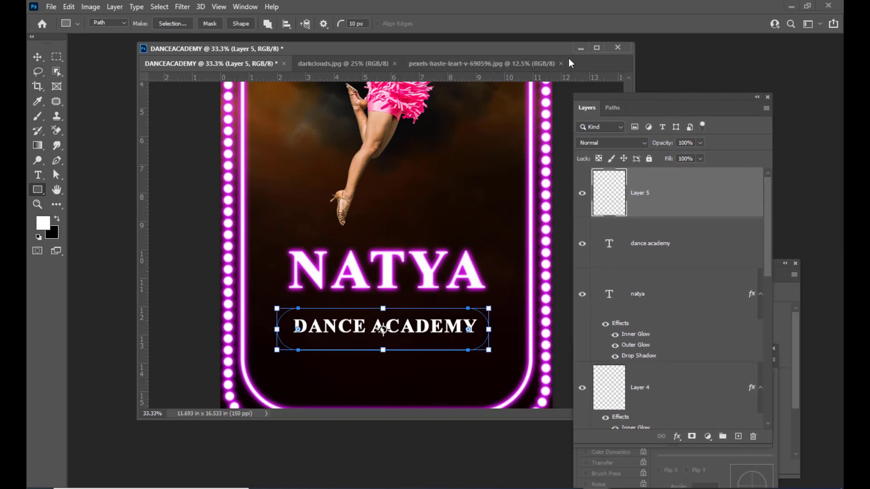
{"action": "left_click_drag", "start_coordinate": [639, 97], "coordinate": [649, 97]}
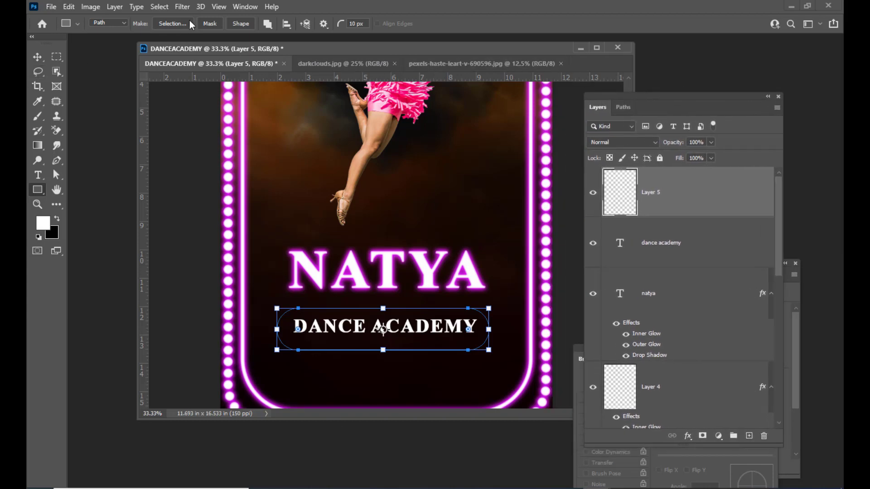
{"action": "left_click", "coordinate": [243, 23]}
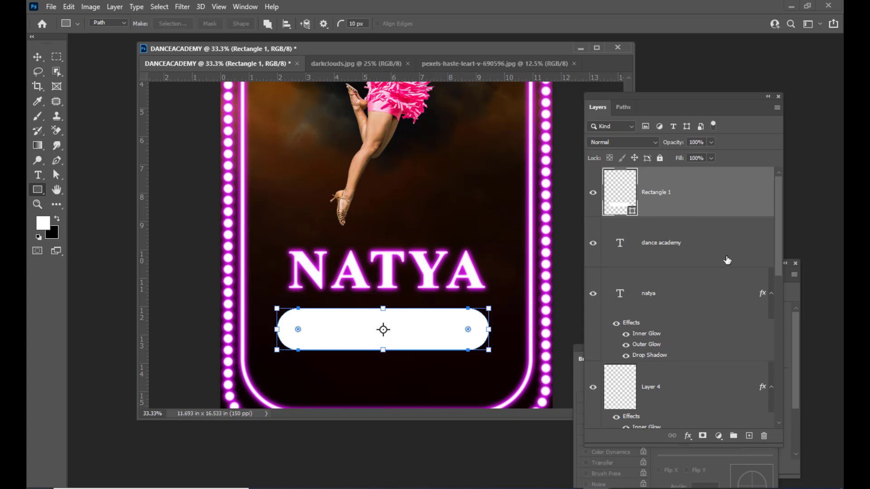
Set the pill's fill to No Color so only its white outline shows, then select the natya layer.
{"action": "left_click_drag", "start_coordinate": [648, 96], "coordinate": [737, 111]}
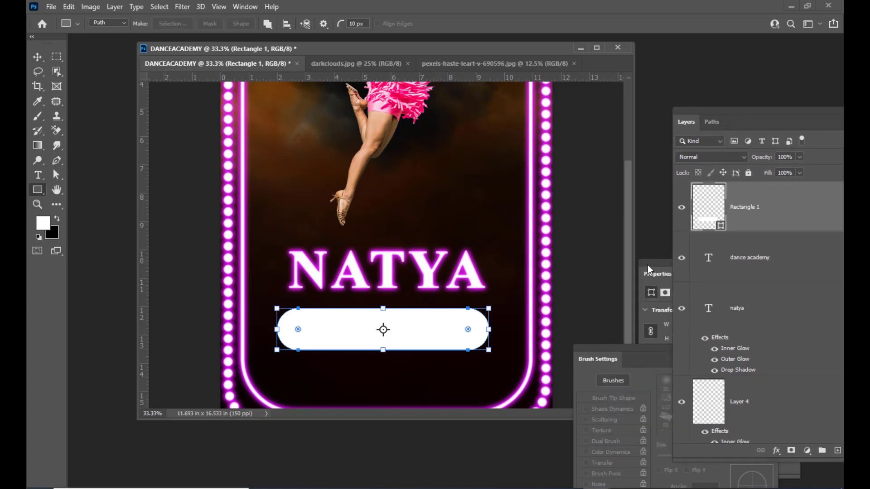
{"action": "left_click_drag", "start_coordinate": [648, 269], "coordinate": [607, 123]}
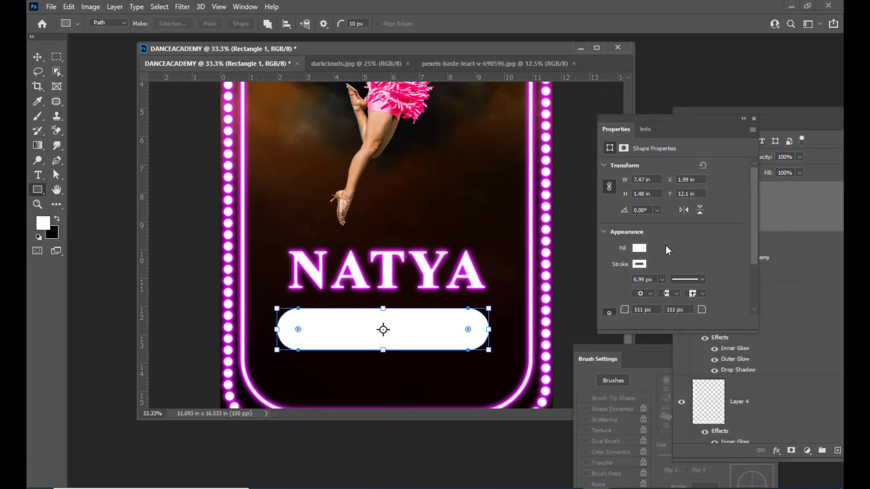
{"action": "left_click", "coordinate": [639, 249]}
{"action": "left_click", "coordinate": [616, 271]}
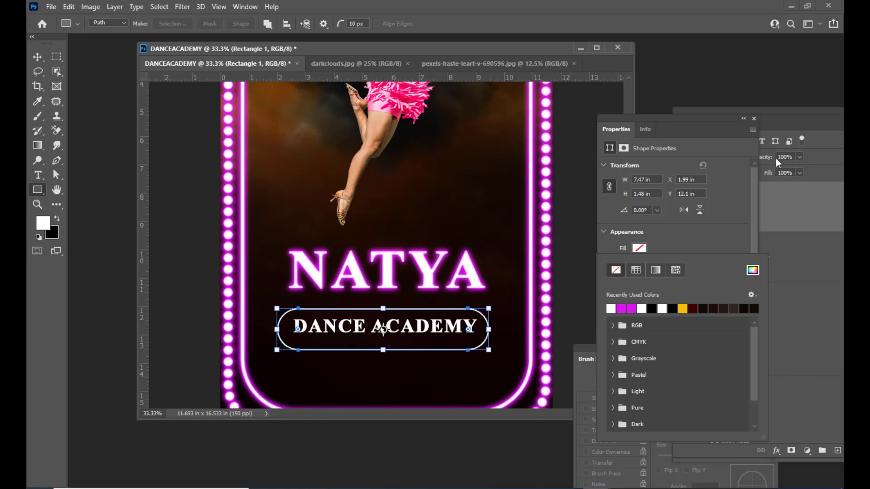
{"action": "left_click_drag", "start_coordinate": [689, 117], "coordinate": [558, 103]}
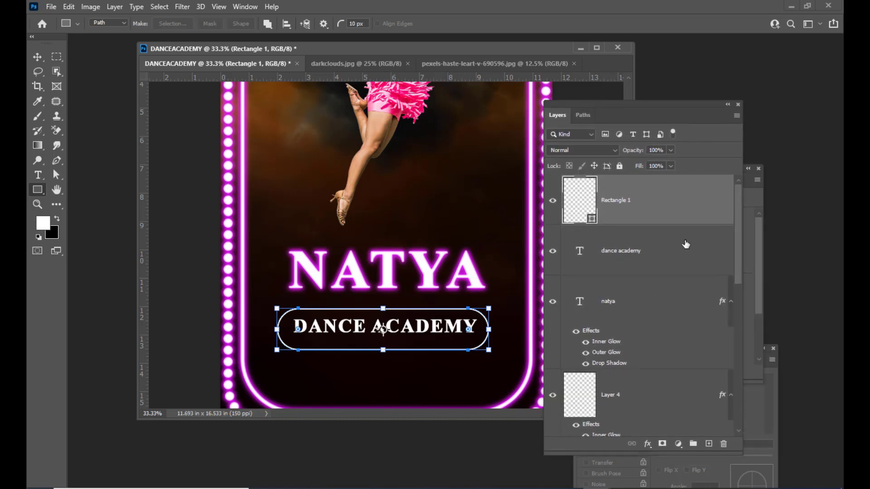
{"action": "left_click", "coordinate": [694, 295]}
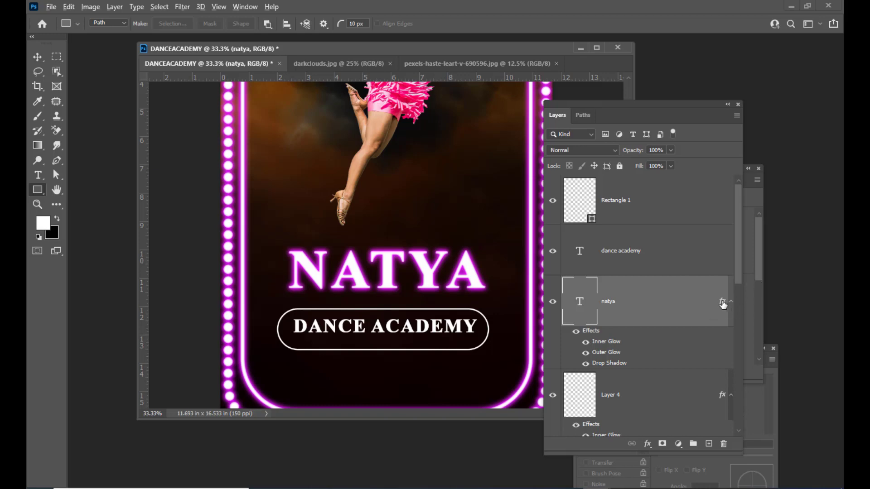
Copy the natya layer's inner glow, outer glow and drop shadow onto Rectangle 1, then view the whole poster.
{"action": "left_click_drag", "start_coordinate": [725, 306], "coordinate": [701, 203]}
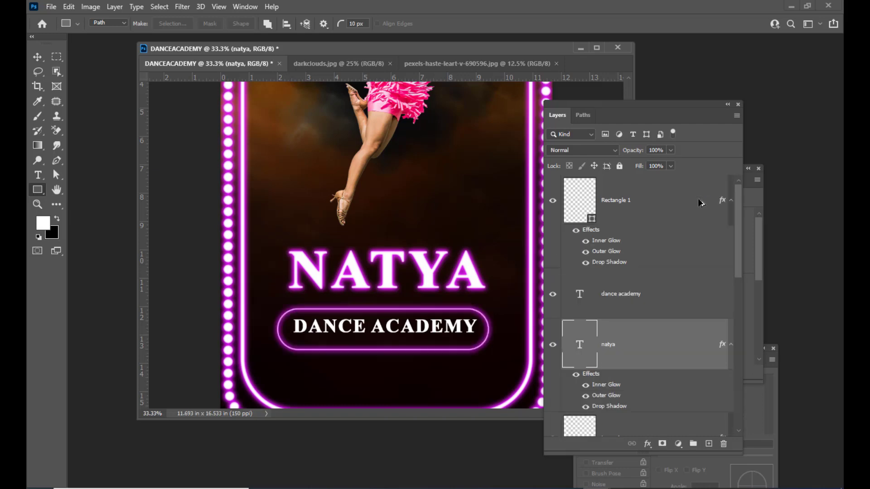
{"action": "left_click_drag", "start_coordinate": [558, 109], "coordinate": [650, 106]}
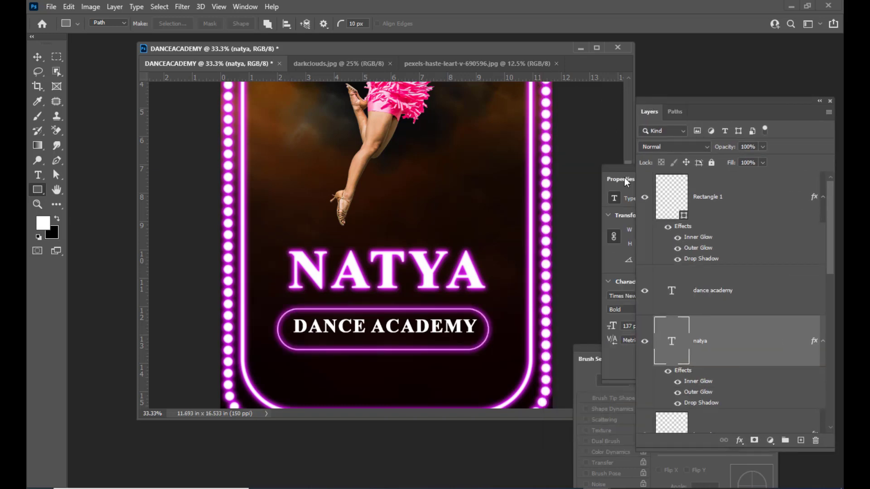
{"action": "key", "text": "ctrl+minus"}
{"action": "key", "text": "ctrl+minus"}
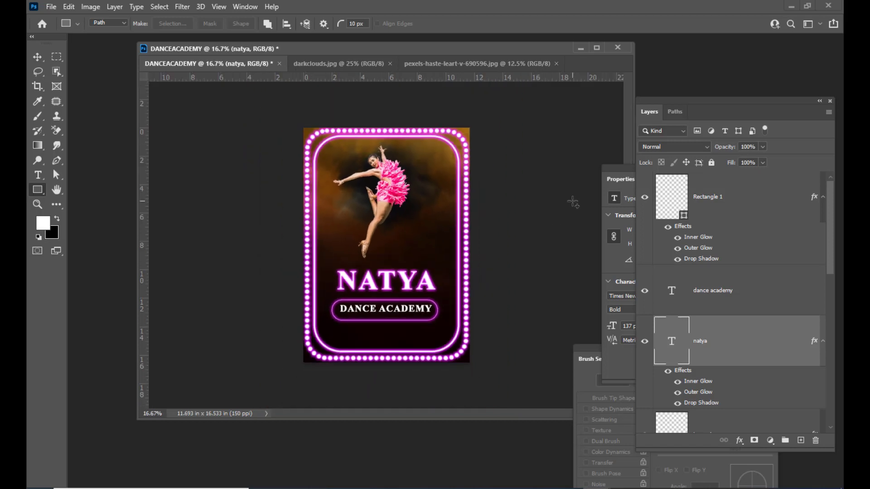
{"action": "key", "text": "ctrl+plus"}
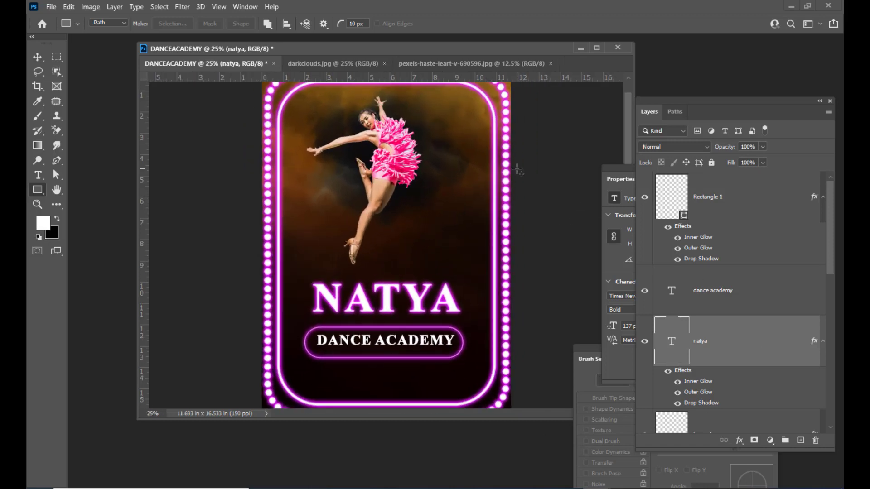
{"action": "scroll", "coordinate": [608, 129], "scroll_direction": "up", "scroll_amount": 1}
{"action": "key", "text": "ctrl+minus"}
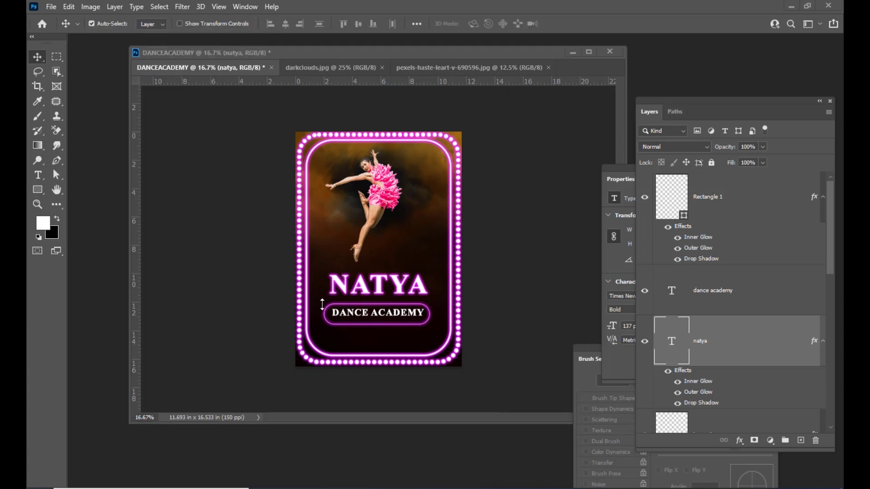
{"action": "left_click", "coordinate": [38, 180]}
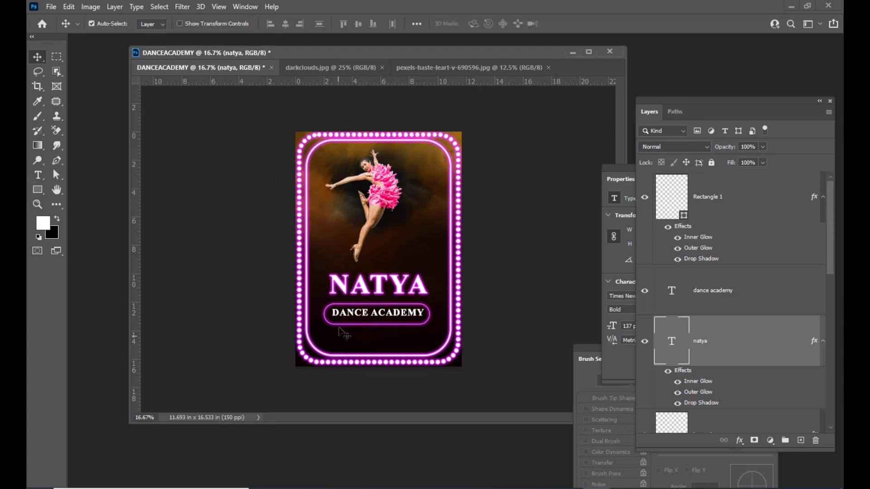
{"action": "left_click_drag", "start_coordinate": [379, 57], "coordinate": [394, 52]}
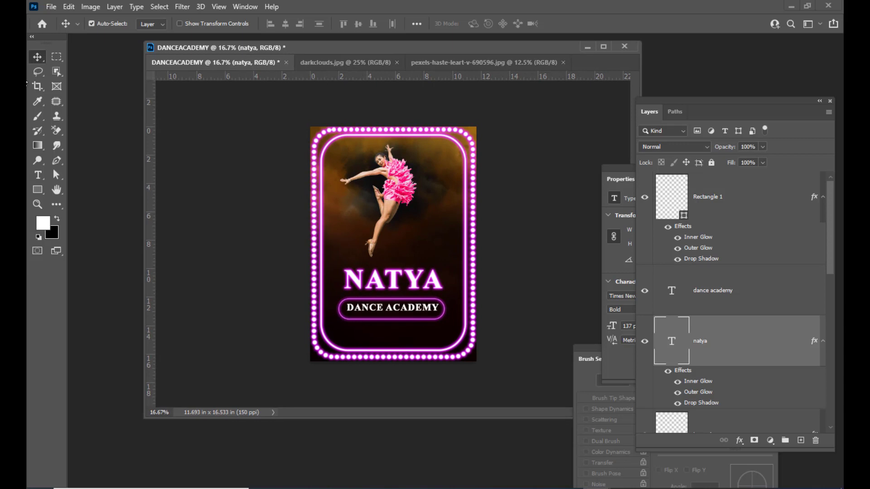
Below DANCE ACADEMY, add a 59 pt text line containing the academy's street address.
{"action": "left_click", "coordinate": [38, 175]}
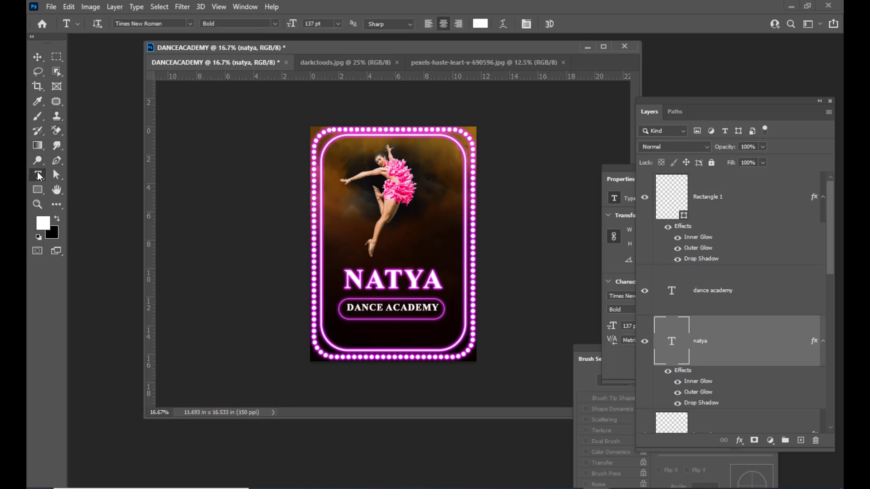
{"action": "left_click", "coordinate": [372, 337]}
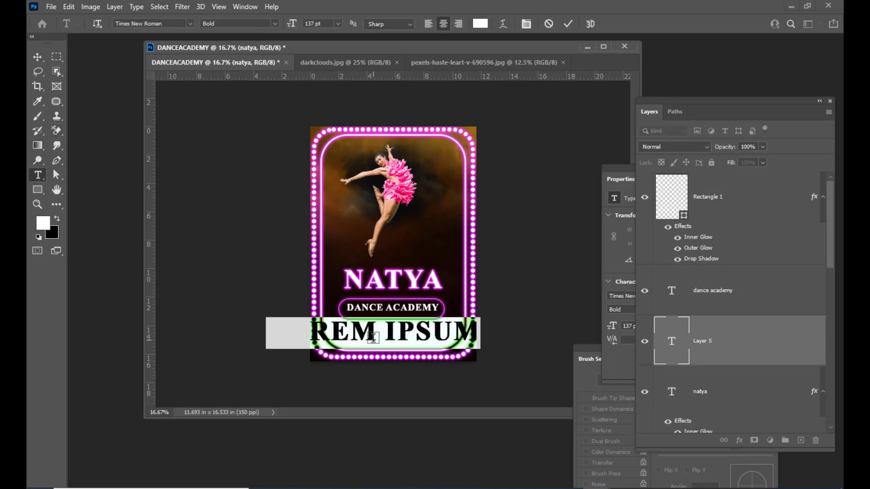
{"action": "key", "text": "ctrl+shift+comma"}
{"action": "key", "text": "ctrl+shift+comma"}
{"action": "key", "text": "ctrl+shift+comma"}
{"action": "key", "text": "ctrl+shift+comma"}
{"action": "key", "text": "ctrl+shift+comma"}
{"action": "key", "text": "ctrl+shift+comma"}
{"action": "key", "text": "ctrl+shift+comma"}
{"action": "key", "text": "ctrl+shift+comma"}
{"action": "key", "text": "ctrl+shift+comma"}
{"action": "key", "text": "ctrl+shift+comma"}
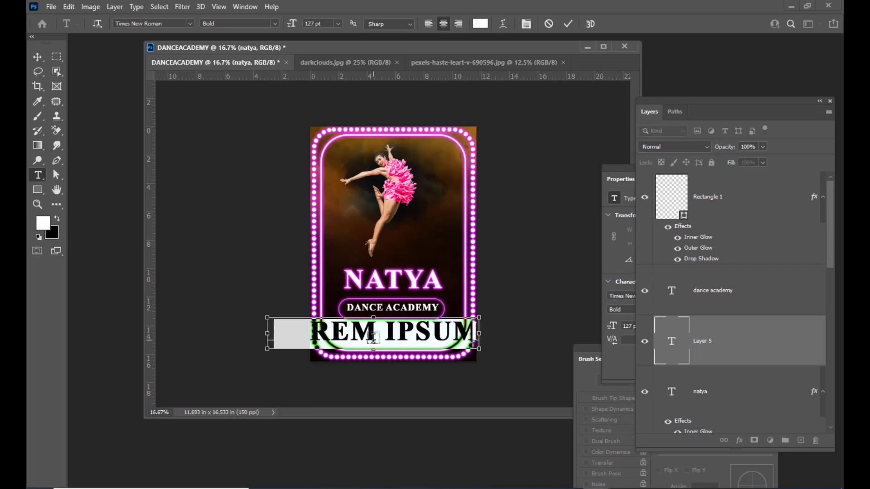
{"action": "key", "text": "ctrl+shift+comma"}
{"action": "key", "text": "ctrl+shift+comma"}
{"action": "key", "text": "ctrl+shift+comma"}
{"action": "key", "text": "ctrl+shift+comma"}
{"action": "key", "text": "ctrl+shift+comma"}
{"action": "key", "text": "ctrl+shift+comma"}
{"action": "key", "text": "ctrl+shift+comma"}
{"action": "key", "text": "ctrl+shift+comma"}
{"action": "key", "text": "ctrl+shift+comma"}
{"action": "key", "text": "ctrl+shift+comma"}
{"action": "key", "text": "ctrl+shift+comma"}
{"action": "key", "text": "ctrl+shift+comma"}
{"action": "key", "text": "ctrl+shift+comma"}
{"action": "key", "text": "ctrl+shift+comma"}
{"action": "key", "text": "ctrl+shift+comma"}
{"action": "key", "text": "ctrl+shift+comma"}
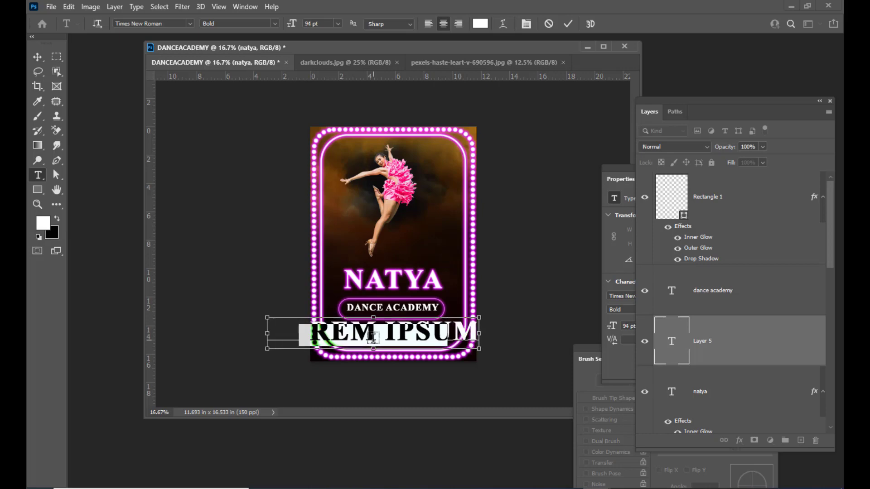
{"action": "key", "text": "ctrl+shift+comma"}
{"action": "key", "text": "ctrl+shift+comma"}
{"action": "key", "text": "ctrl+shift+comma"}
{"action": "key", "text": "ctrl+shift+comma"}
{"action": "key", "text": "ctrl+shift+comma"}
{"action": "key", "text": "ctrl+shift+comma"}
{"action": "key", "text": "ctrl+shift+comma"}
{"action": "key", "text": "ctrl+shift+comma"}
{"action": "key", "text": "ctrl+shift+comma"}
{"action": "key", "text": "ctrl+shift+comma"}
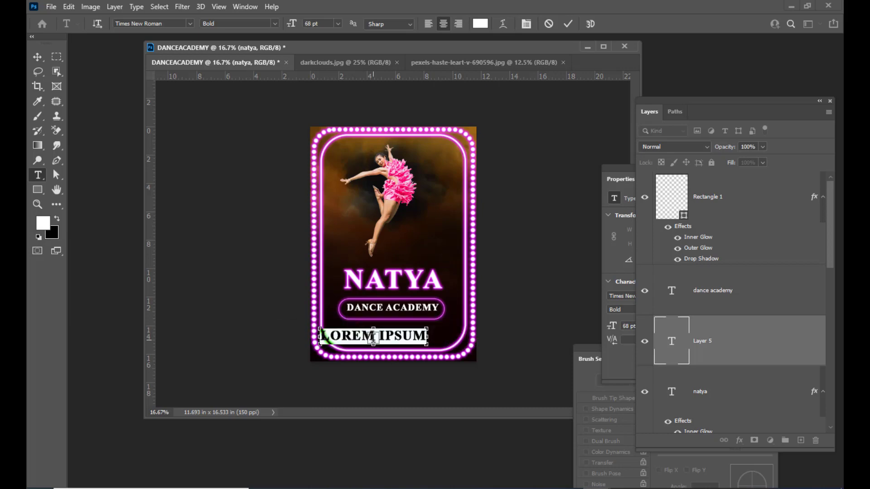
{"action": "key", "text": "ctrl+shift+comma"}
{"action": "key", "text": "ctrl+shift+comma"}
{"action": "key", "text": "ctrl+shift+comma"}
{"action": "key", "text": "ctrl+shift+comma"}
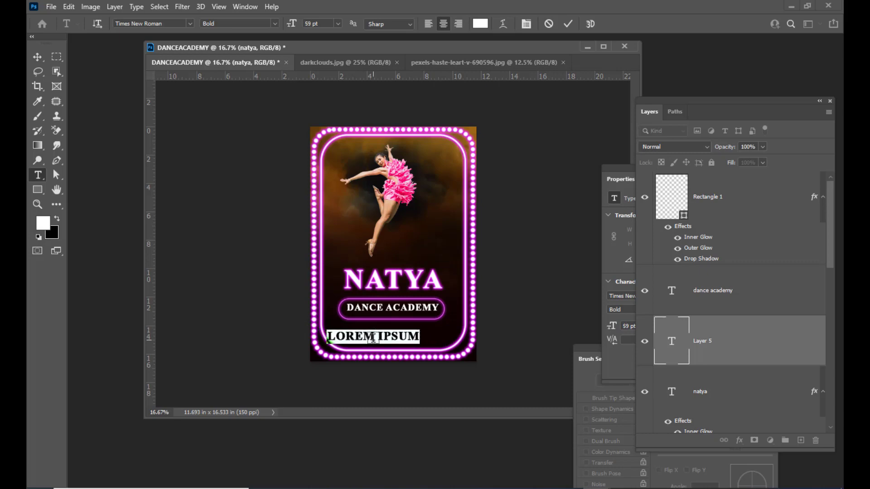
{"action": "key", "text": "BackSpace"}
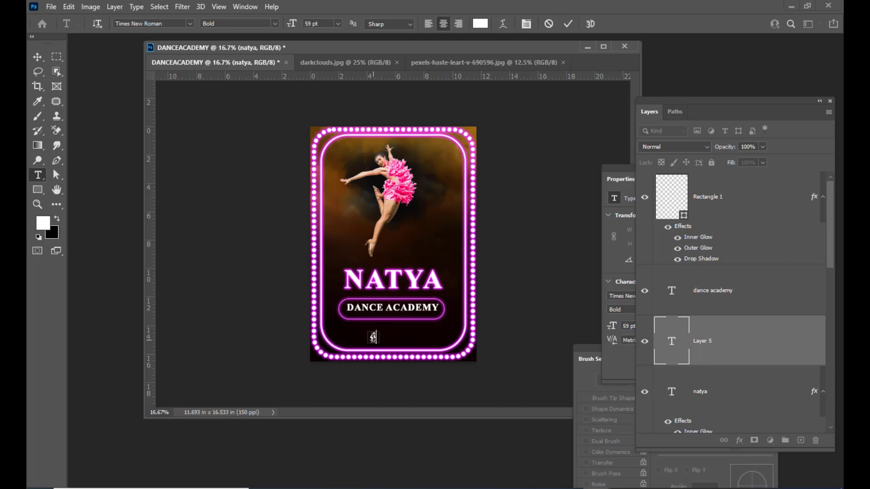
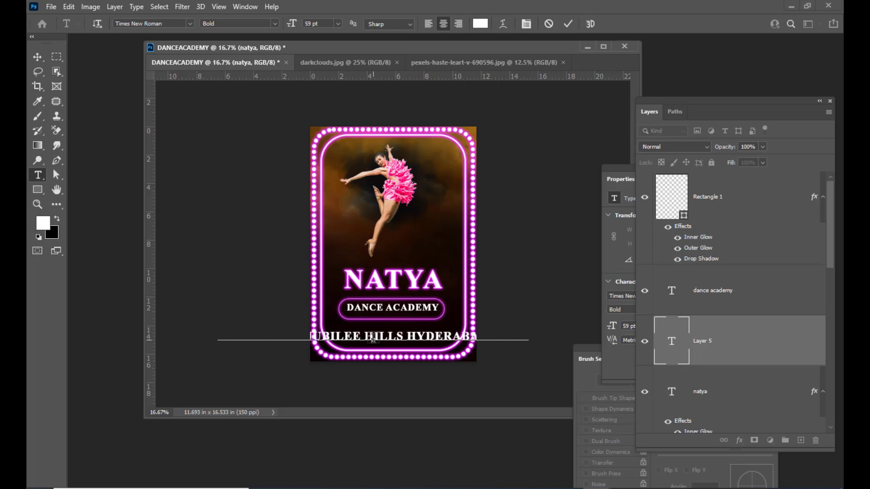
Resize the address text to 23 pt and centre it horizontally on the poster.
{"action": "double_click", "coordinate": [677, 341]}
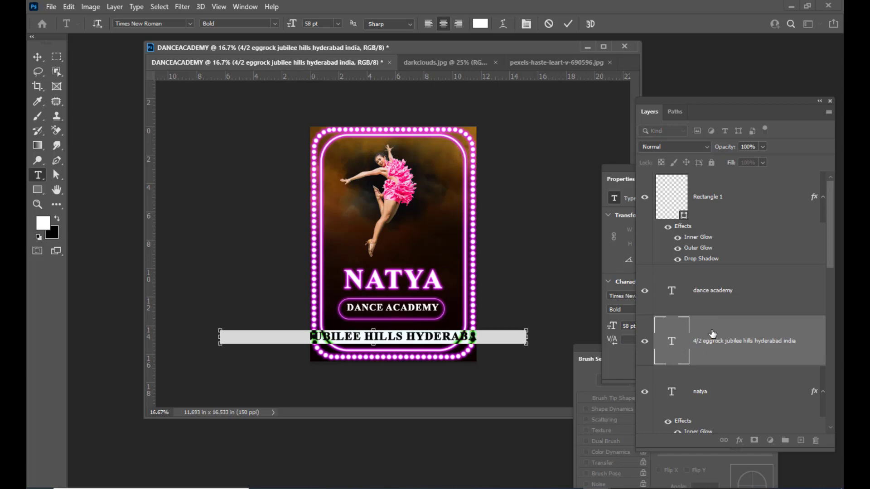
{"action": "key", "text": "ctrl+shift+comma"}
{"action": "key", "text": "ctrl+shift+comma"}
{"action": "key", "text": "ctrl+shift+comma"}
{"action": "key", "text": "ctrl+shift+comma"}
{"action": "key", "text": "ctrl+shift+comma"}
{"action": "key", "text": "ctrl+shift+comma"}
{"action": "key", "text": "ctrl+shift+comma"}
{"action": "key", "text": "ctrl+shift+comma"}
{"action": "key", "text": "ctrl+shift+comma"}
{"action": "key", "text": "ctrl+shift+comma"}
{"action": "key", "text": "ctrl+shift+comma"}
{"action": "key", "text": "ctrl+shift+comma"}
{"action": "key", "text": "ctrl+shift+comma"}
{"action": "key", "text": "ctrl+shift+comma"}
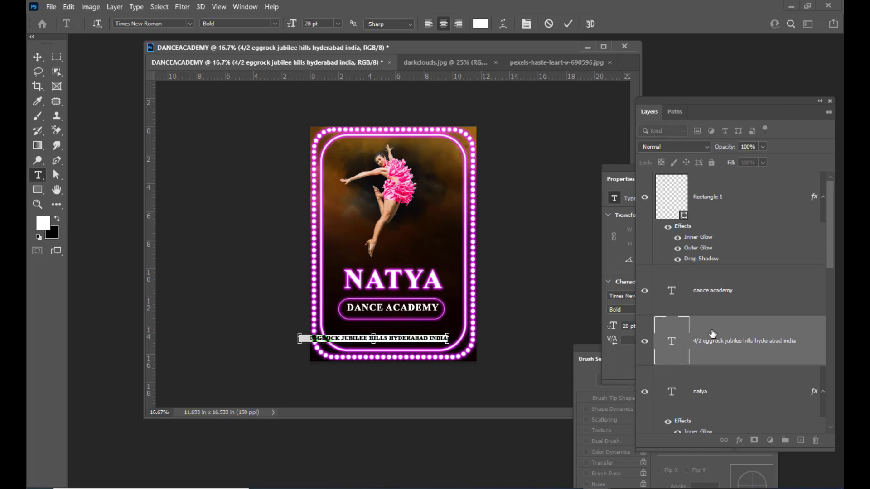
{"action": "key", "text": "ctrl+shift+comma"}
{"action": "key", "text": "ctrl+shift+comma"}
{"action": "key", "text": "ctrl+shift+comma"}
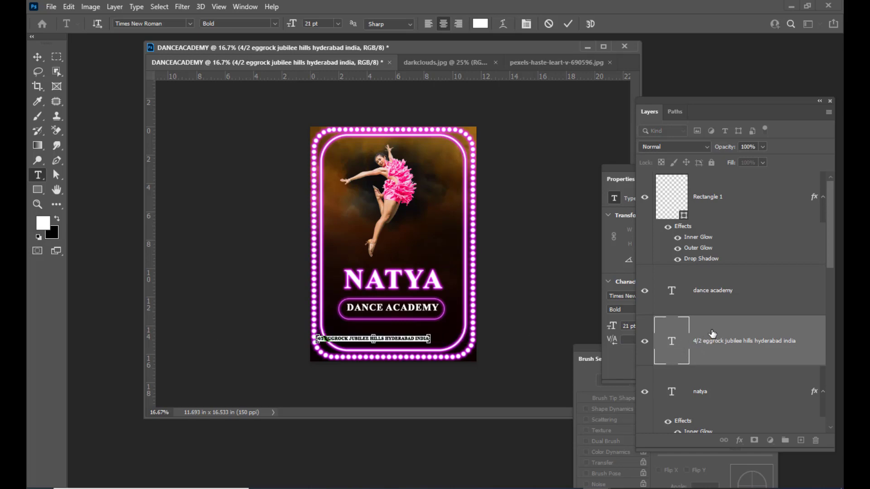
{"action": "key", "text": "ctrl+shift+period"}
{"action": "key", "text": "ctrl+shift+period"}
{"action": "key", "text": "ctrl+shift+period"}
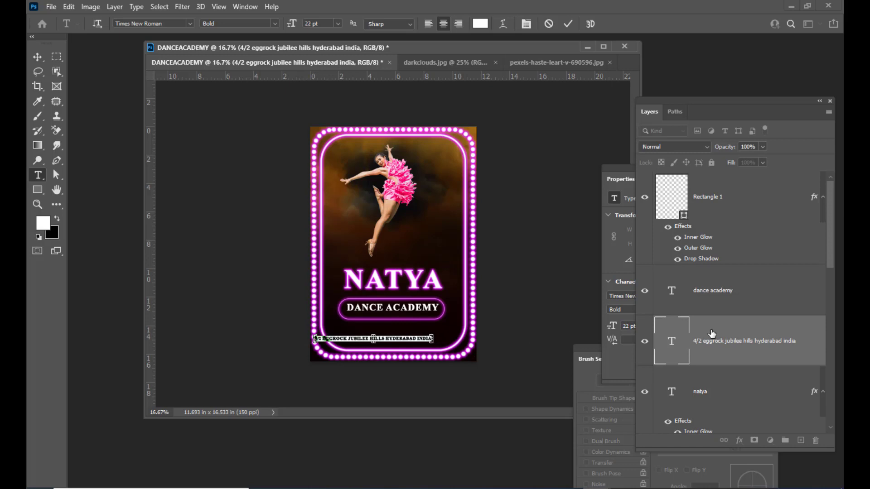
{"action": "left_click", "coordinate": [39, 55]}
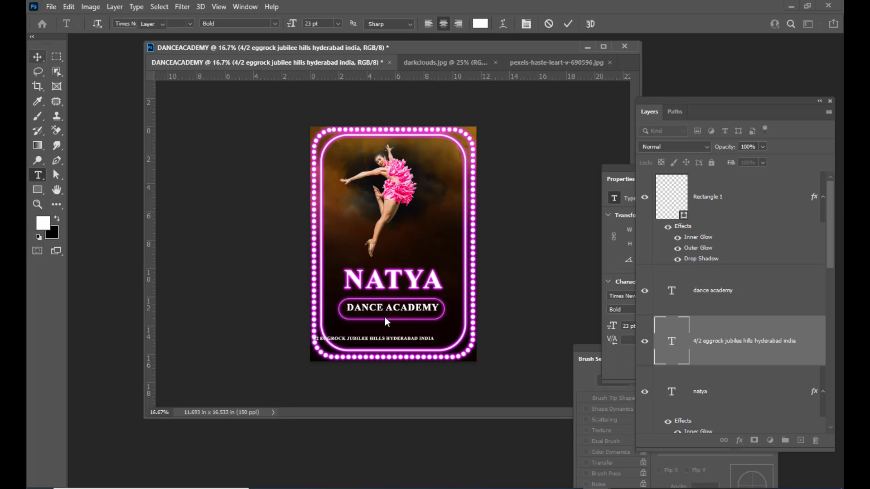
{"action": "left_click_drag", "start_coordinate": [406, 342], "coordinate": [426, 334]}
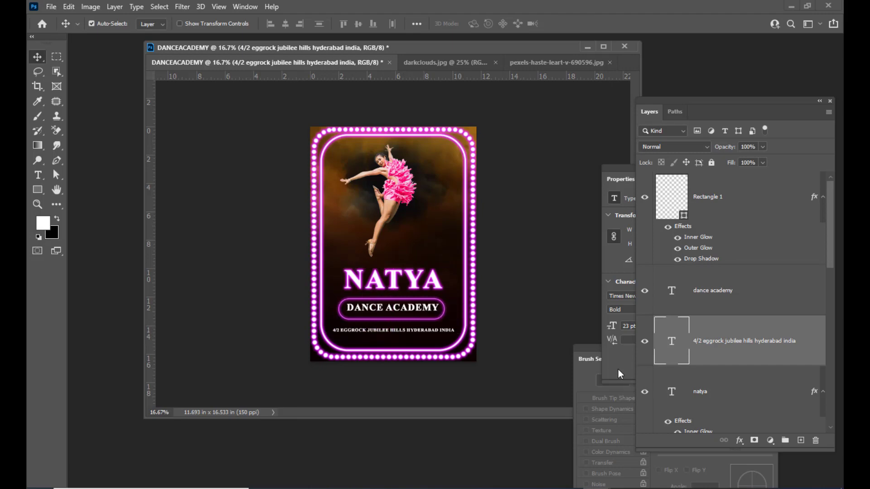
Break the address onto a second line and enlarge the whole address to 30 pt.
{"action": "double_click", "coordinate": [674, 341]}
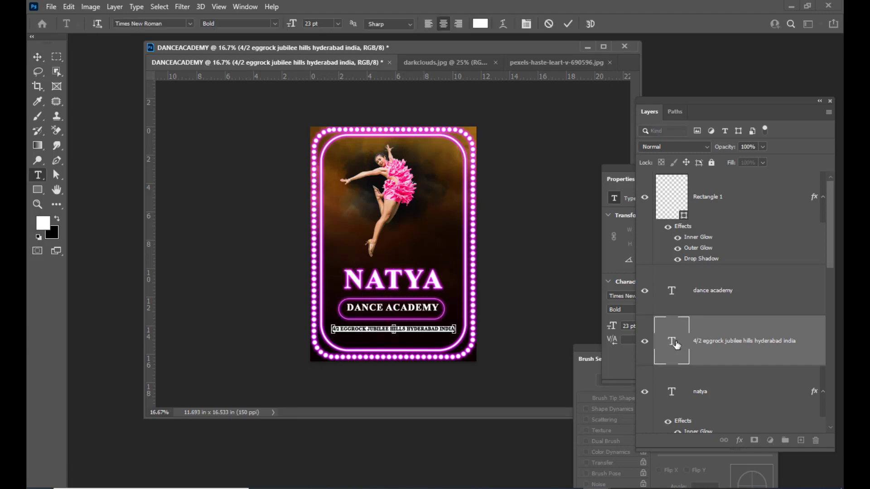
{"action": "left_click", "coordinate": [405, 327]}
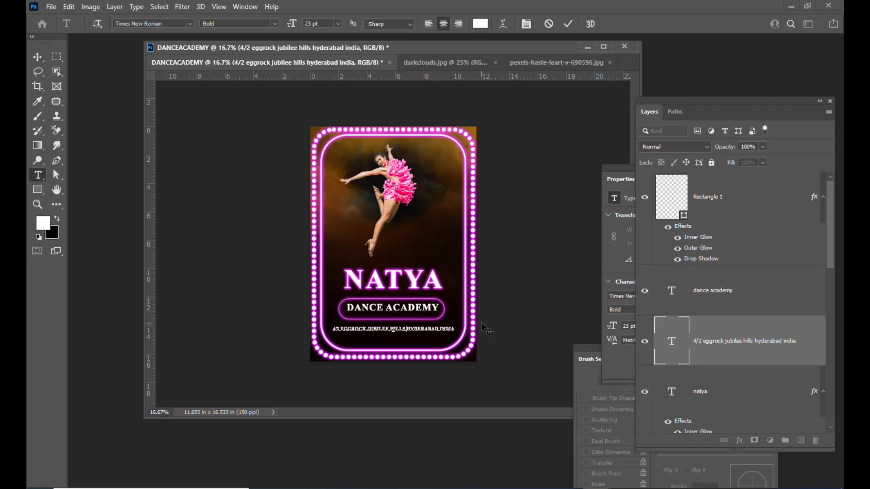
{"action": "key", "text": "Return"}
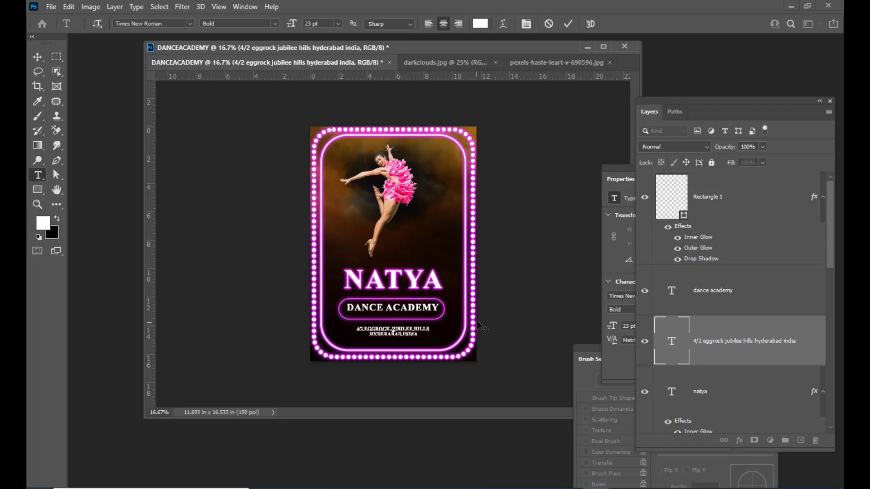
{"action": "double_click", "coordinate": [674, 342]}
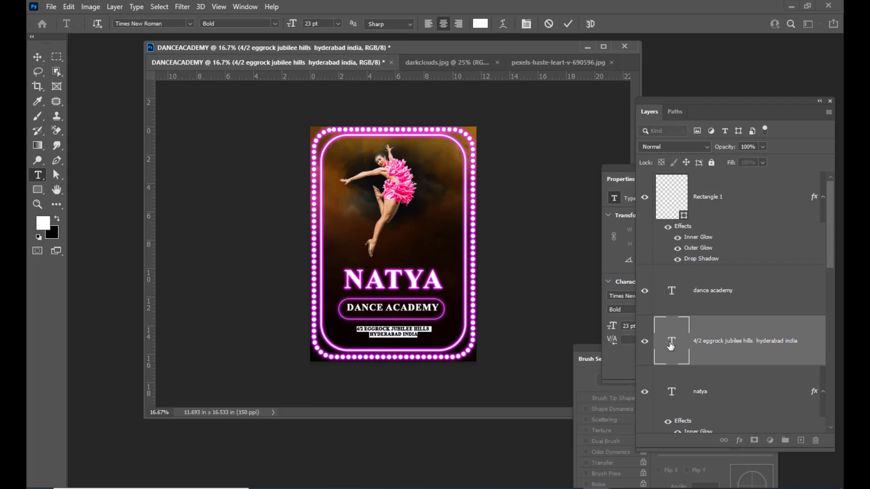
{"action": "key", "text": "ctrl+shift+period"}
{"action": "key", "text": "ctrl+shift+period"}
{"action": "key", "text": "ctrl+shift+period"}
{"action": "key", "text": "ctrl+shift+period"}
{"action": "key", "text": "ctrl+shift+period"}
{"action": "key", "text": "ctrl+shift+period"}
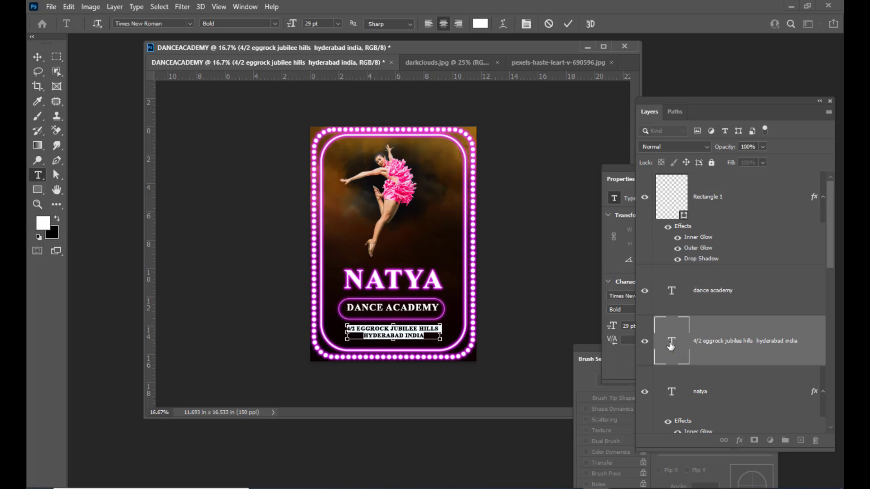
{"action": "key", "text": "ctrl+shift+period"}
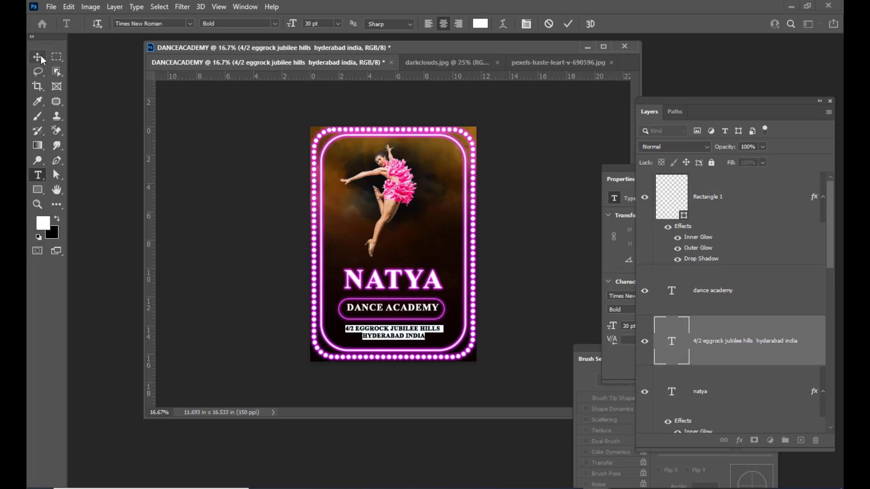
{"action": "left_click", "coordinate": [38, 56]}
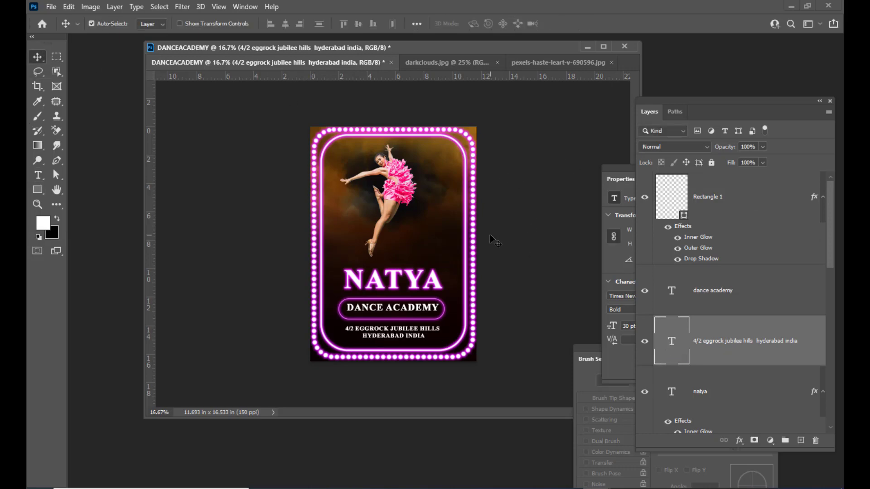
Beside the dancer, add a new text box reading GRAND OPENING with 30 JUNE beneath it.
{"action": "left_click_drag", "start_coordinate": [452, 49], "coordinate": [465, 51]}
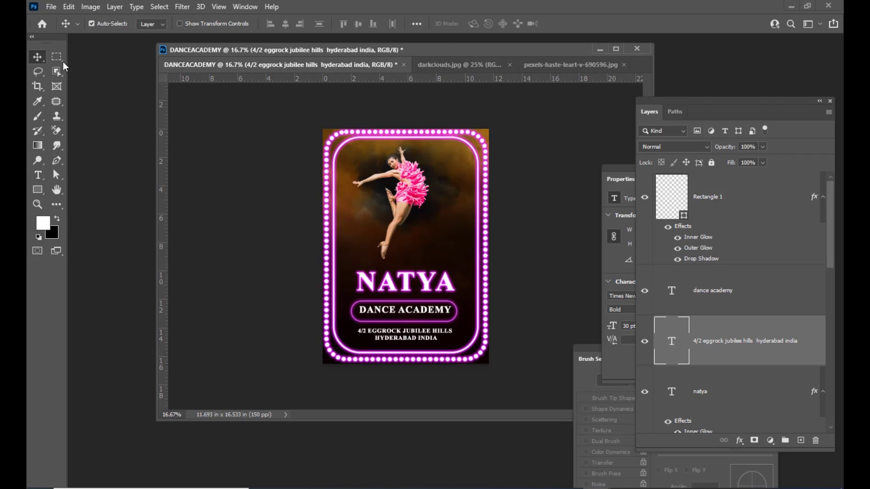
{"action": "left_click", "coordinate": [37, 175]}
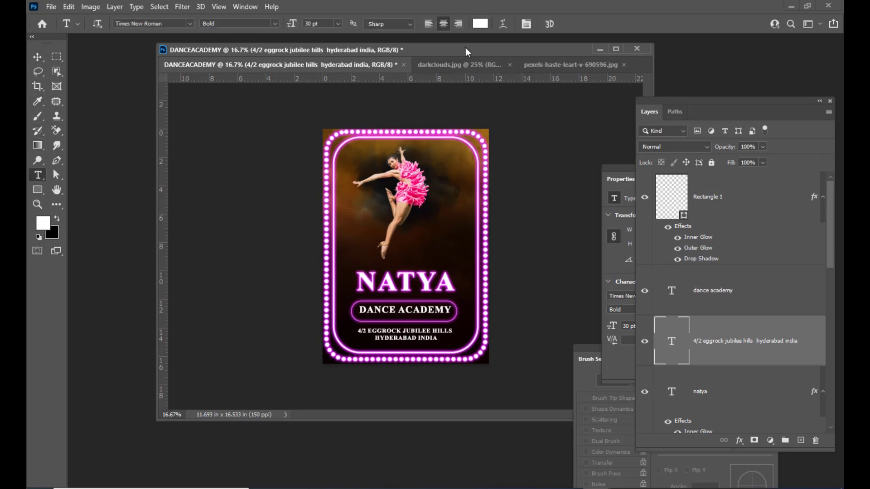
{"action": "left_click_drag", "start_coordinate": [471, 50], "coordinate": [438, 55]}
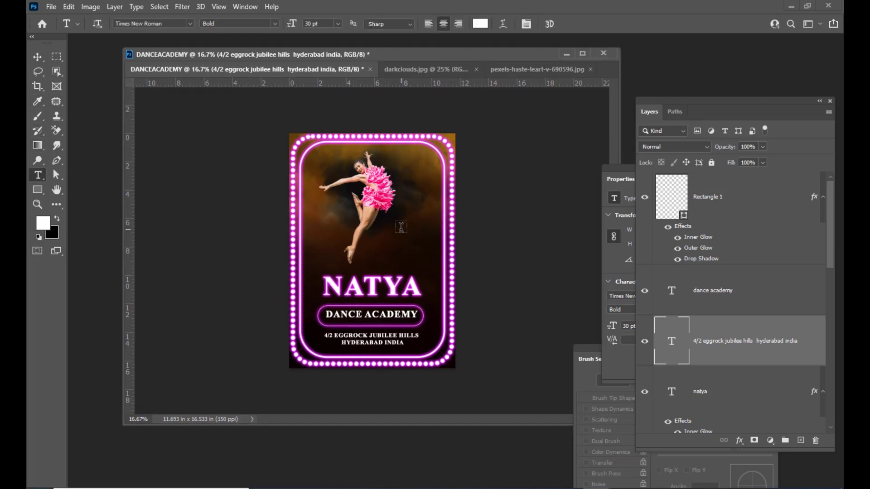
{"action": "left_click", "coordinate": [401, 228]}
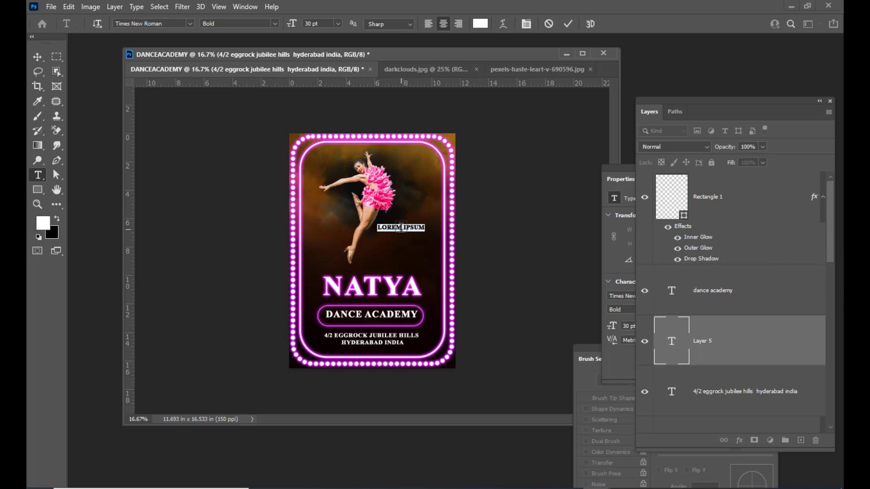
{"action": "key", "text": "BackSpace"}
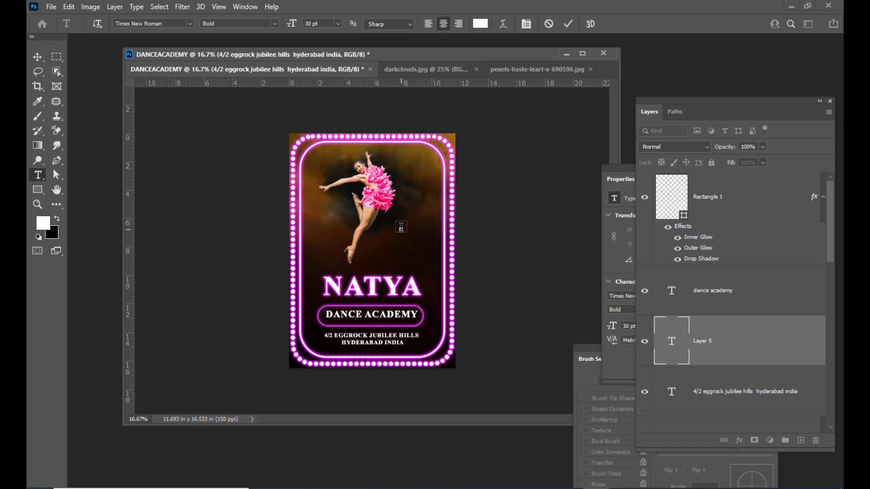
{"action": "type", "text": "GRAND OPENING"}
{"action": "type", "text": "SOON"}
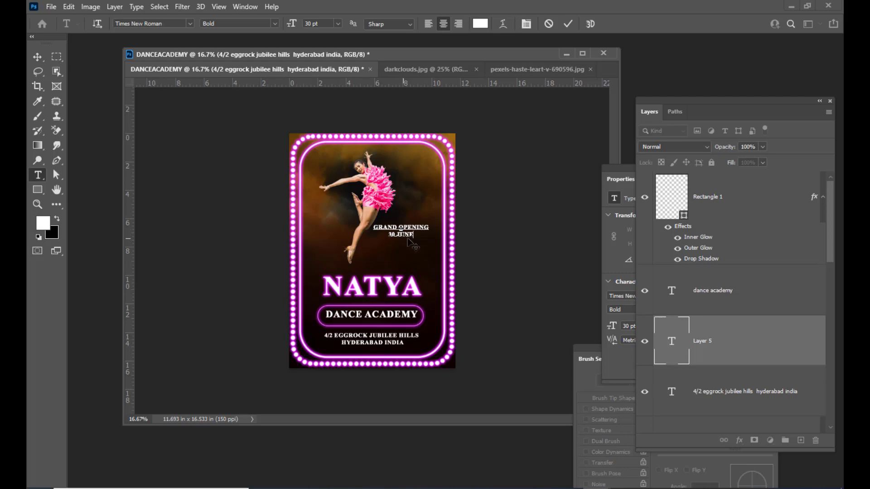
Enlarge the 30 JUNE line to 51 pt and commit the text.
{"action": "left_click_drag", "start_coordinate": [418, 235], "coordinate": [362, 225]}
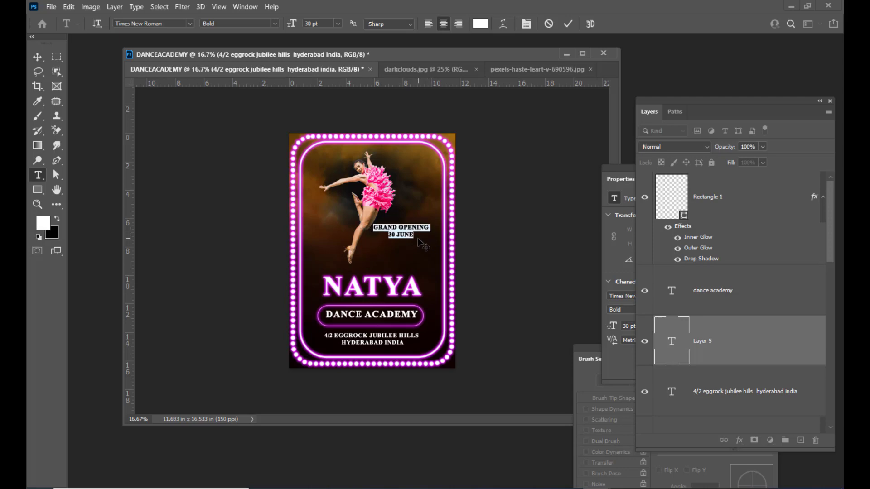
{"action": "left_click", "coordinate": [413, 234]}
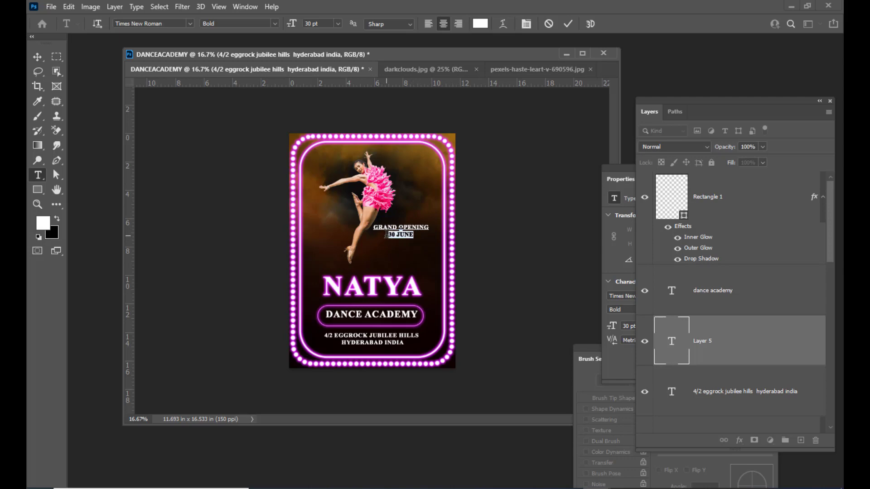
{"action": "key", "text": "ctrl+shift+period"}
{"action": "key", "text": "ctrl+shift+period"}
{"action": "key", "text": "ctrl+shift+period"}
{"action": "key", "text": "ctrl+shift+period"}
{"action": "key", "text": "ctrl+shift+period"}
{"action": "key", "text": "ctrl+shift+period"}
{"action": "key", "text": "ctrl+shift+period"}
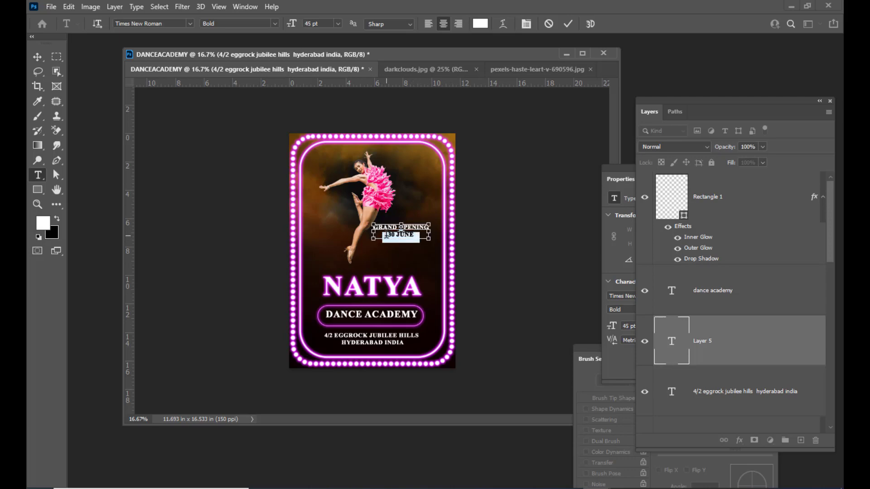
{"action": "key", "text": "ctrl+shift+period"}
{"action": "key", "text": "ctrl+shift+period"}
{"action": "key", "text": "ctrl+shift+period"}
{"action": "key", "text": "ctrl+shift+period"}
{"action": "key", "text": "ctrl+shift+period"}
{"action": "key", "text": "ctrl+shift+period"}
{"action": "key", "text": "ctrl+shift+period"}
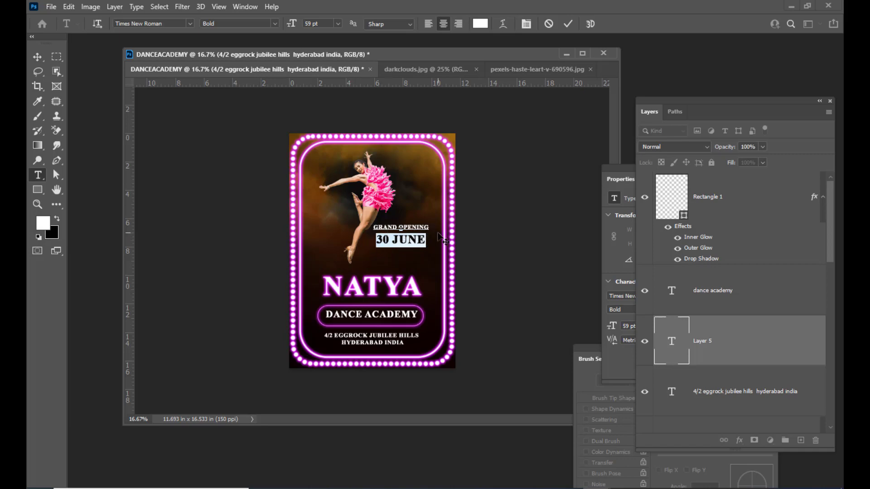
{"action": "key", "text": "ctrl+shift+comma"}
{"action": "key", "text": "ctrl+shift+comma"}
{"action": "key", "text": "ctrl+shift+comma"}
{"action": "key", "text": "ctrl+shift+comma"}
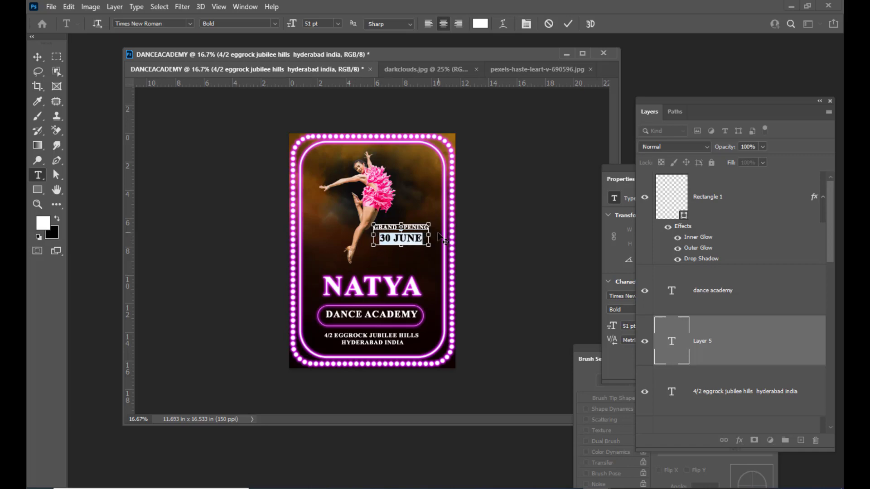
{"action": "left_click", "coordinate": [39, 57]}
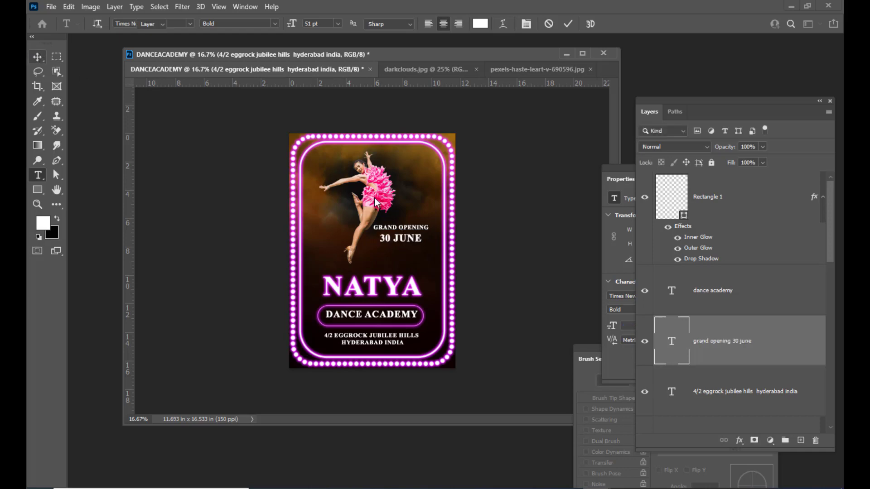
Move the GRAND OPENING / 30 JUNE text beside the dancer and scale it to about 108%.
{"action": "mouse_move", "coordinate": [414, 231]}
{"action": "left_mouse_down"}
{"action": "mouse_move", "coordinate": [426, 244]}
{"action": "mouse_move", "coordinate": [433, 167]}
{"action": "mouse_move", "coordinate": [439, 196]}
{"action": "mouse_move", "coordinate": [415, 239]}
{"action": "left_mouse_up"}
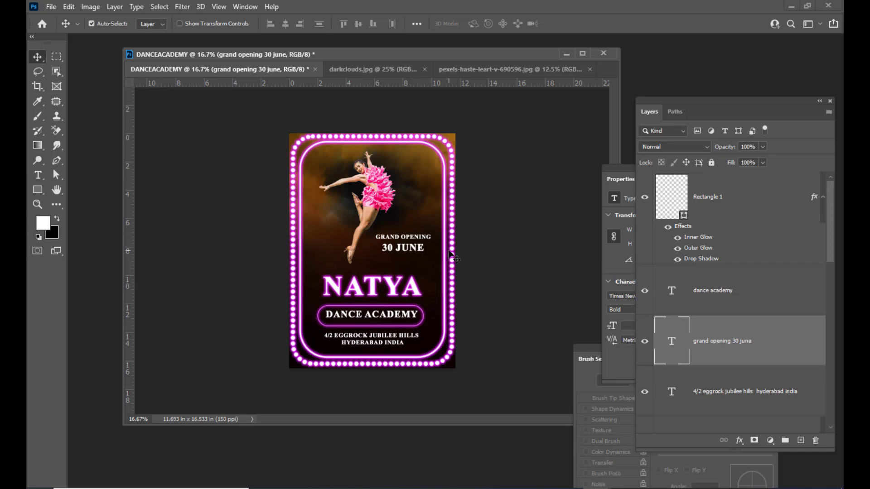
{"action": "key", "text": "shift+Right"}
{"action": "key", "text": "shift+Right"}
{"action": "key", "text": "ctrl+t"}
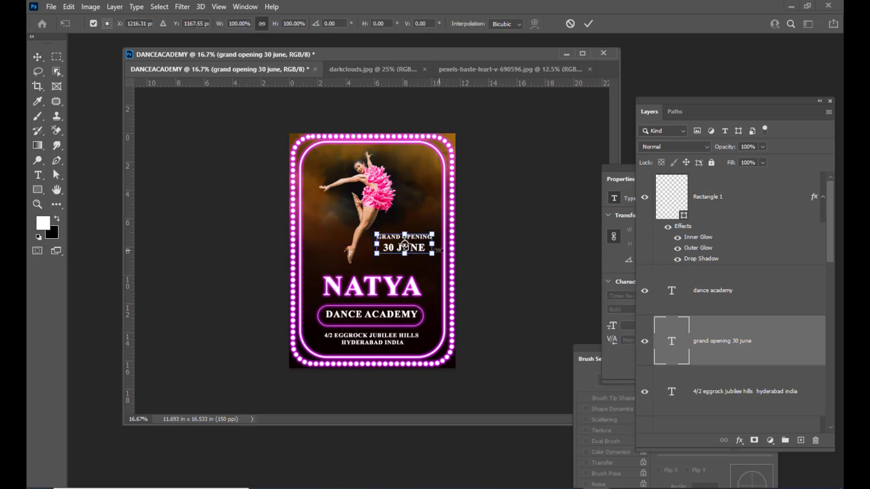
{"action": "left_click_drag", "start_coordinate": [434, 257], "coordinate": [435, 230]}
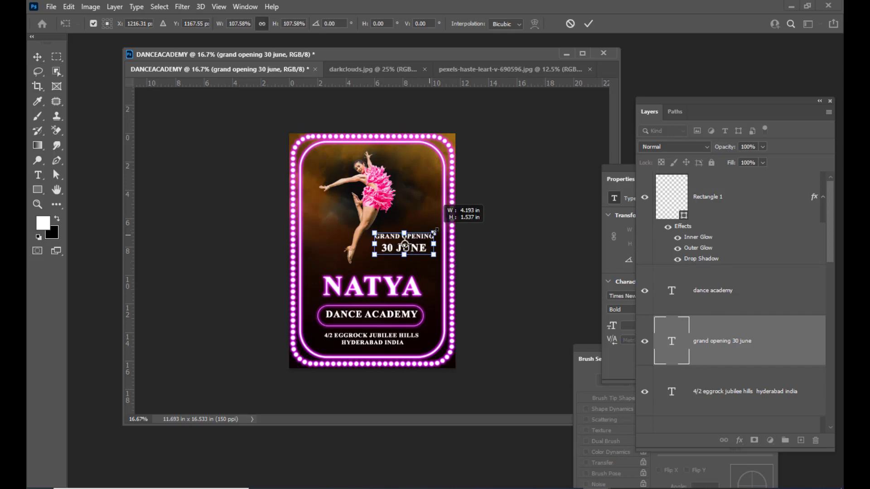
{"action": "key", "text": "Right"}
{"action": "key", "text": "Right"}
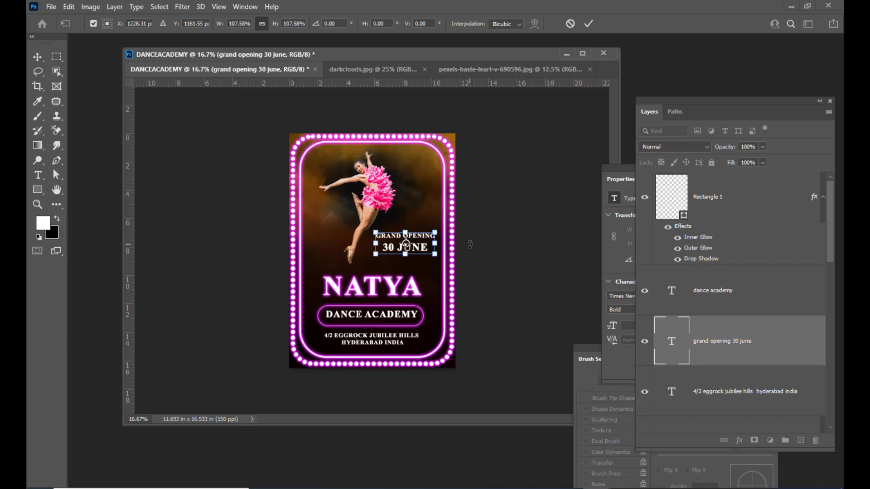
{"action": "key", "text": "Return"}
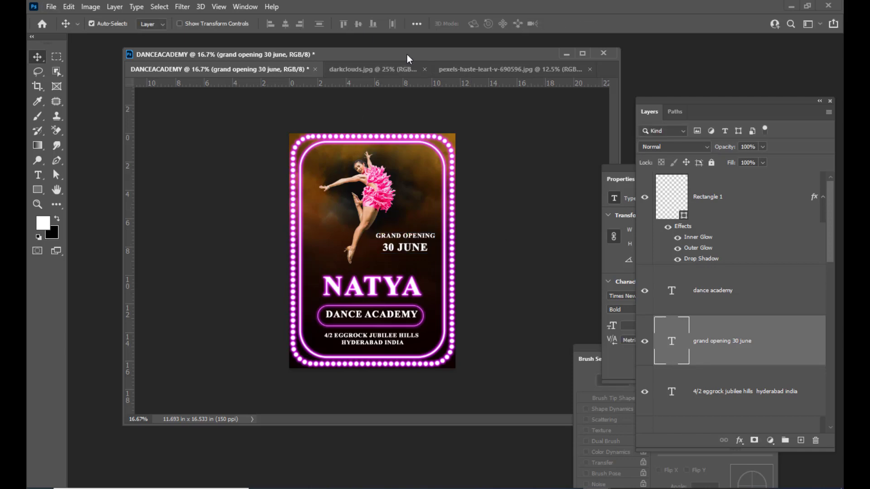
{"action": "left_click_drag", "start_coordinate": [407, 54], "coordinate": [402, 54]}
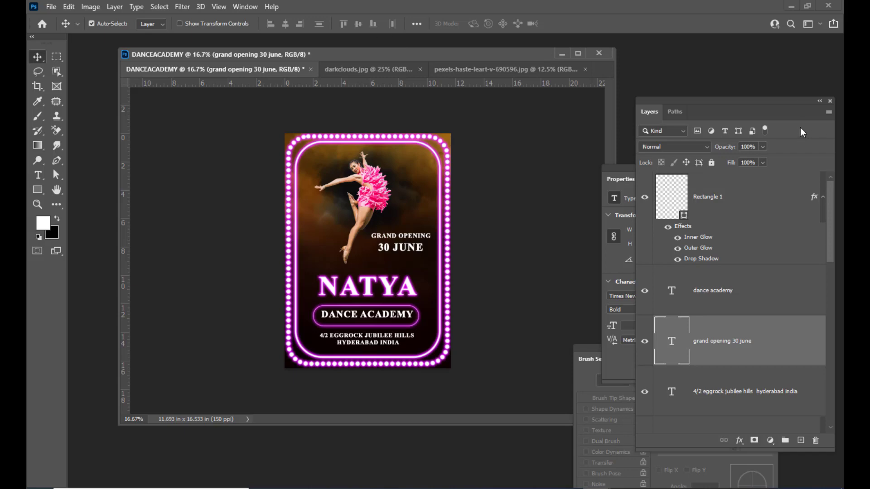
{"action": "left_click_drag", "start_coordinate": [732, 103], "coordinate": [713, 89]}
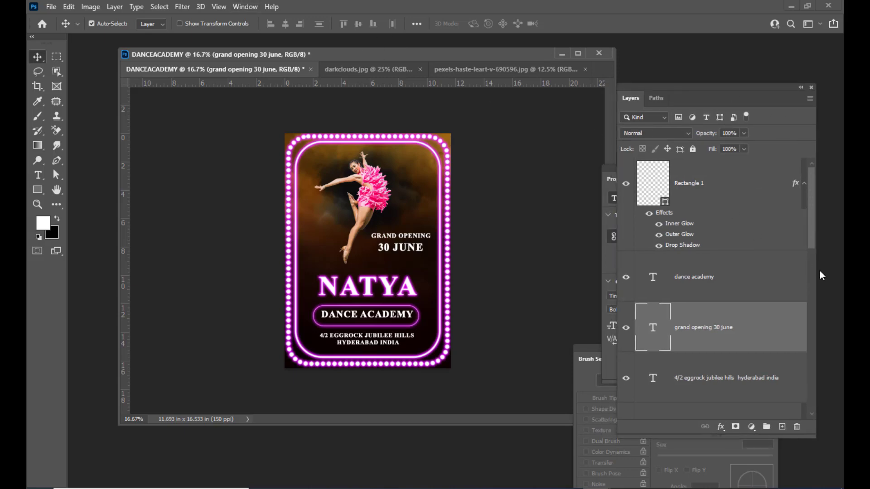
Give Layer 2, the dancer, a white (ffffff) Outer Glow with a 40 px size.
{"action": "right_click", "coordinate": [377, 195]}
{"action": "left_click", "coordinate": [386, 201]}
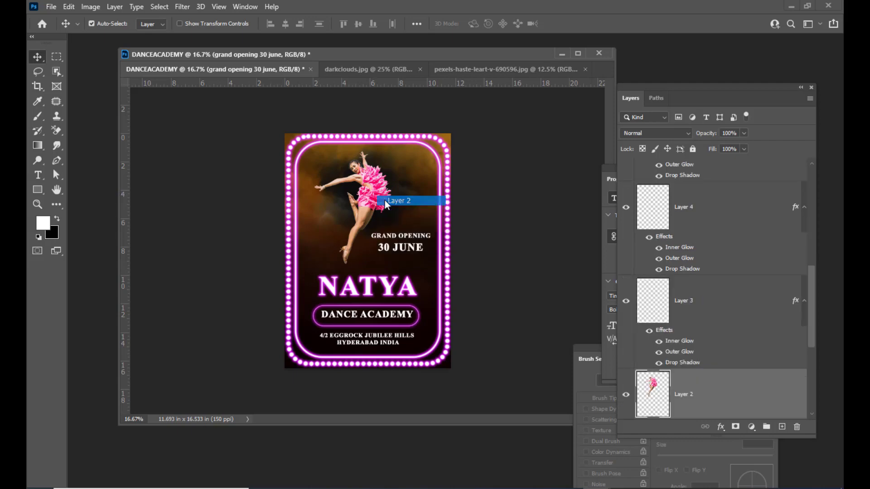
{"action": "double_click", "coordinate": [728, 395]}
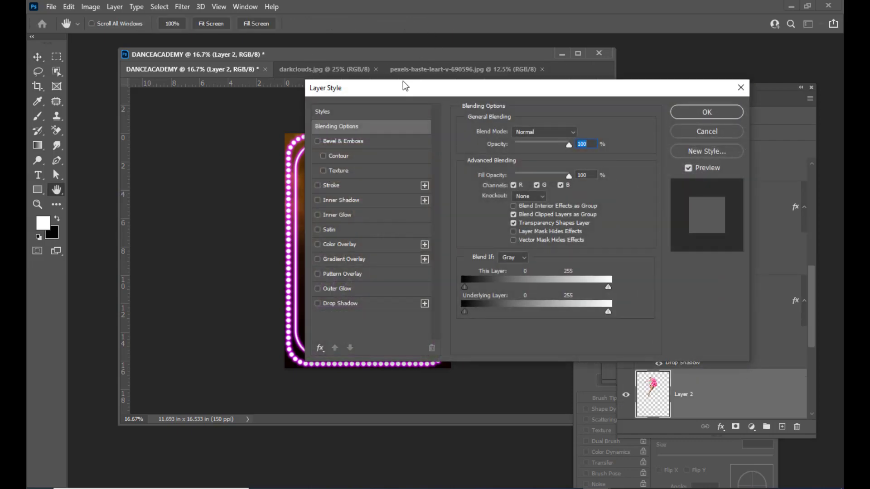
{"action": "left_click_drag", "start_coordinate": [405, 86], "coordinate": [551, 72]}
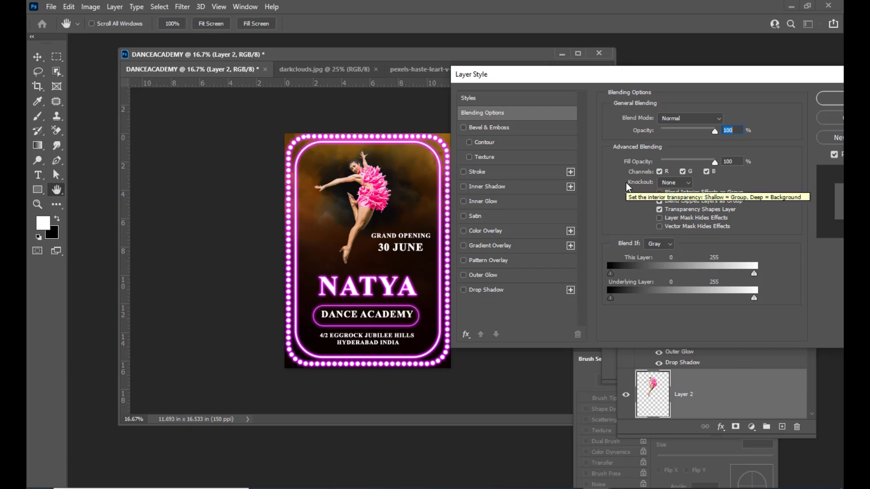
{"action": "left_click", "coordinate": [464, 276]}
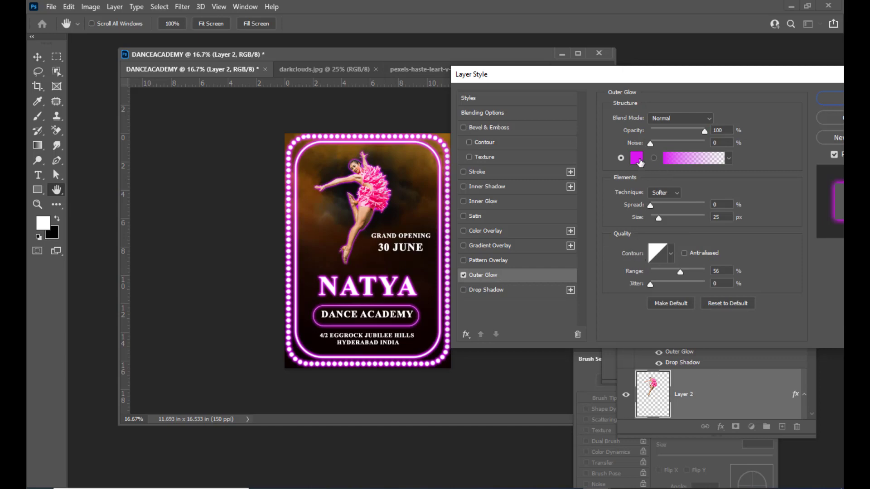
{"action": "left_click", "coordinate": [636, 158]}
{"action": "left_click", "coordinate": [463, 107]}
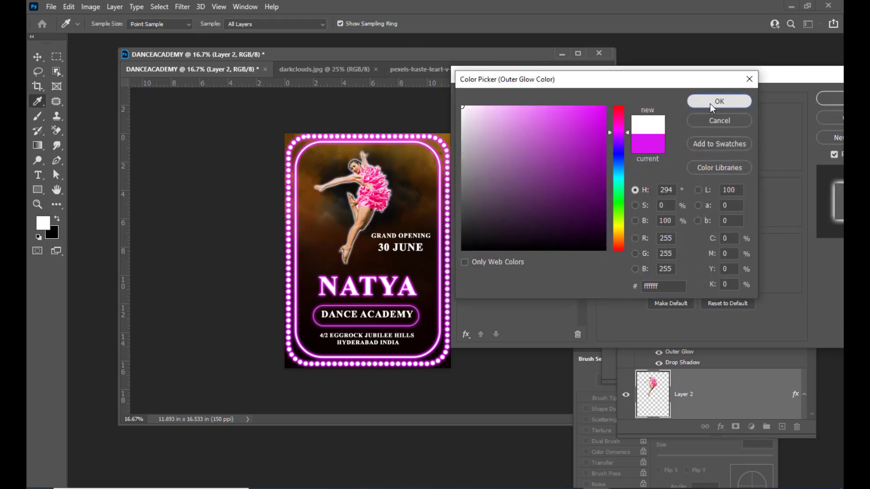
{"action": "left_click", "coordinate": [714, 102]}
{"action": "left_click_drag", "start_coordinate": [640, 81], "coordinate": [635, 77]}
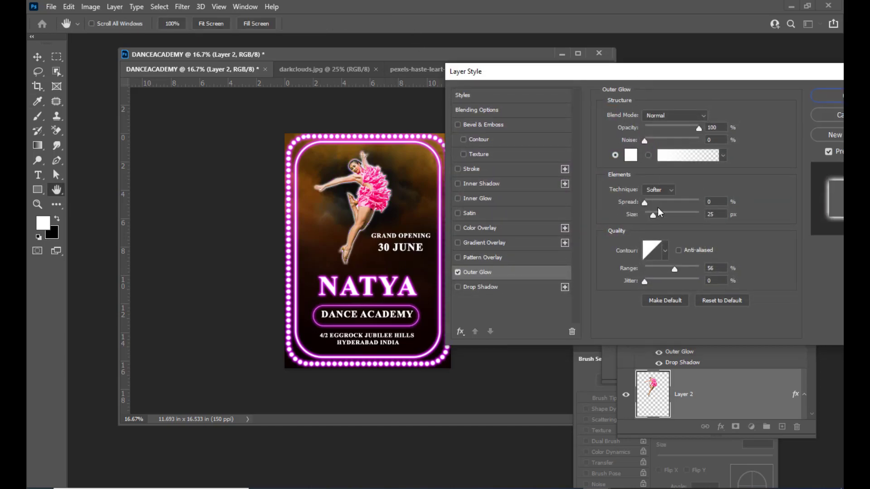
{"action": "left_click_drag", "start_coordinate": [656, 218], "coordinate": [659, 222]}
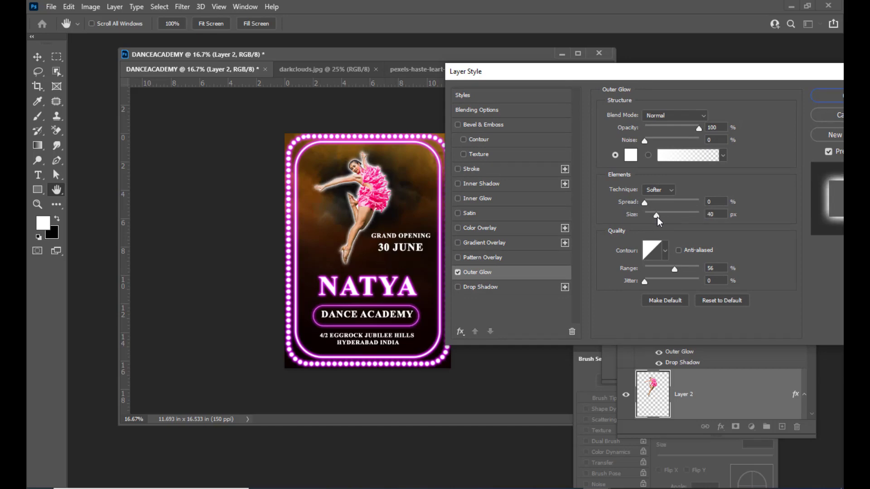
{"action": "left_click_drag", "start_coordinate": [625, 73], "coordinate": [580, 75]}
{"action": "left_click", "coordinate": [805, 96]}
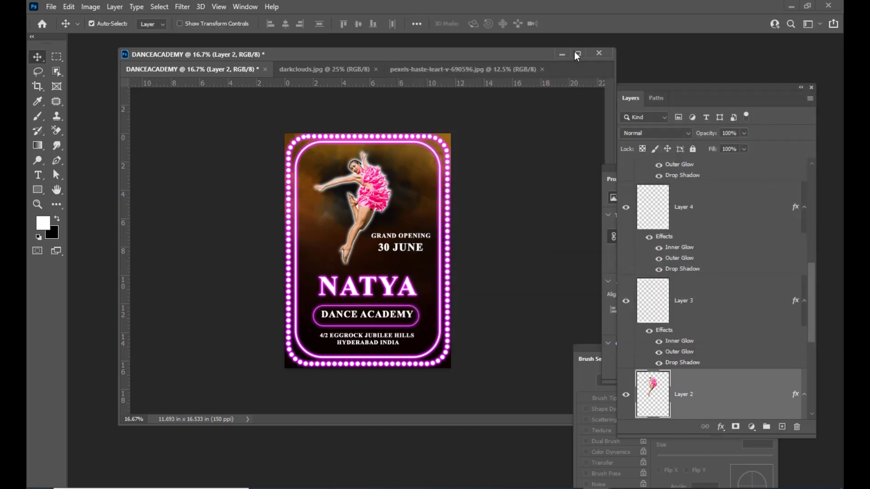
Select Layer 4, the inner neon border, and add a layer mask to it.
{"action": "left_click_drag", "start_coordinate": [487, 55], "coordinate": [490, 51]}
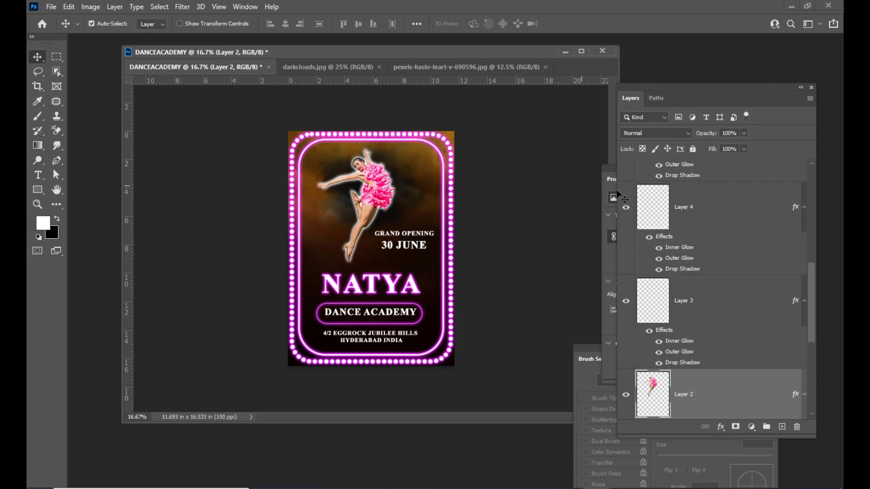
{"action": "scroll", "coordinate": [715, 281], "scroll_direction": "down", "scroll_amount": 5}
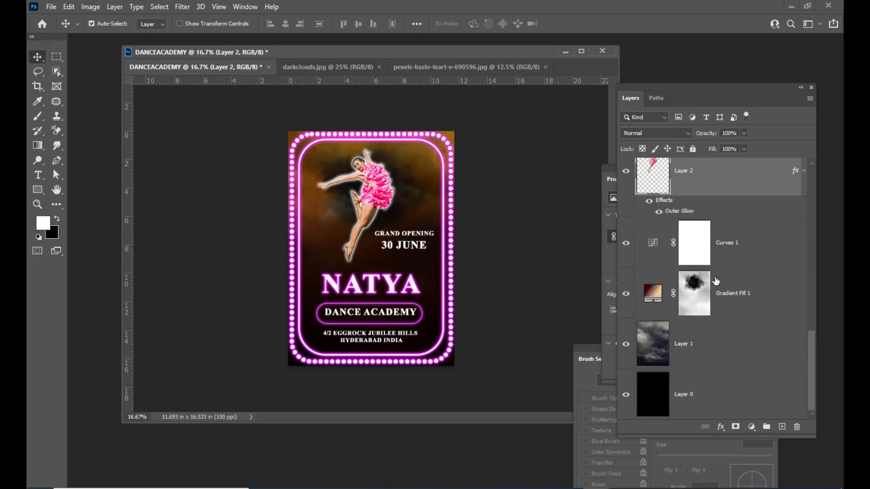
{"action": "right_click", "coordinate": [440, 152]}
{"action": "left_click", "coordinate": [458, 156]}
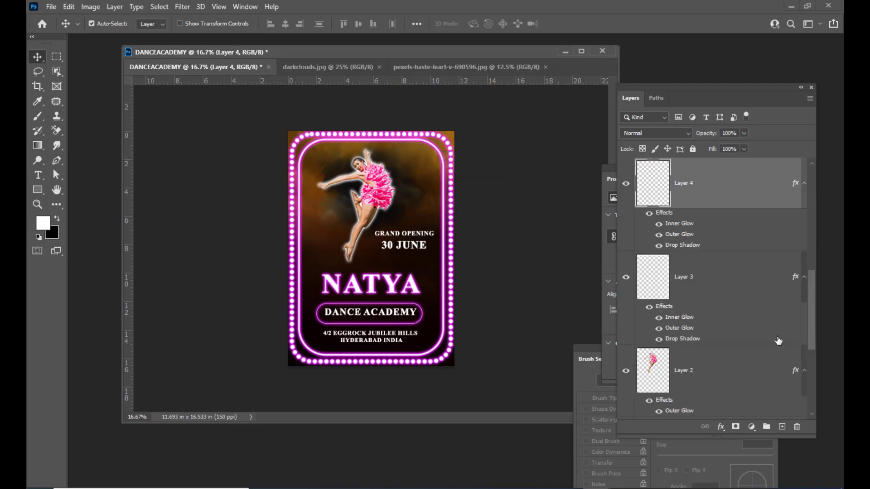
{"action": "left_click", "coordinate": [627, 185]}
{"action": "left_click", "coordinate": [627, 186]}
{"action": "left_click", "coordinate": [735, 426]}
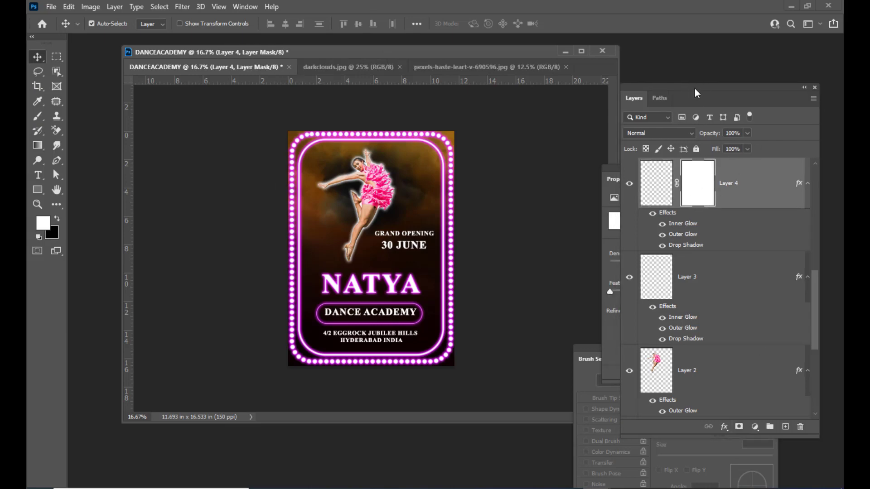
{"action": "left_click_drag", "start_coordinate": [695, 88], "coordinate": [690, 90]}
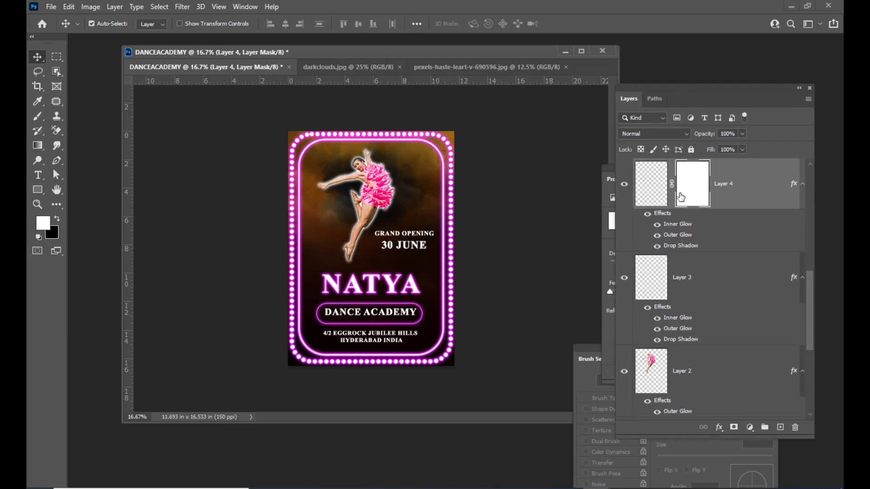
Set up a 150 px brush with black as the foreground colour.
{"action": "left_click", "coordinate": [37, 116]}
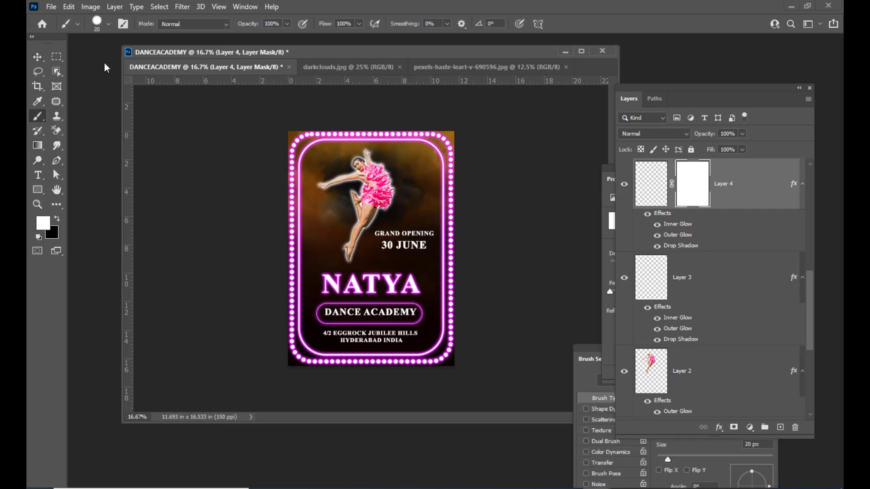
{"action": "left_click", "coordinate": [98, 24]}
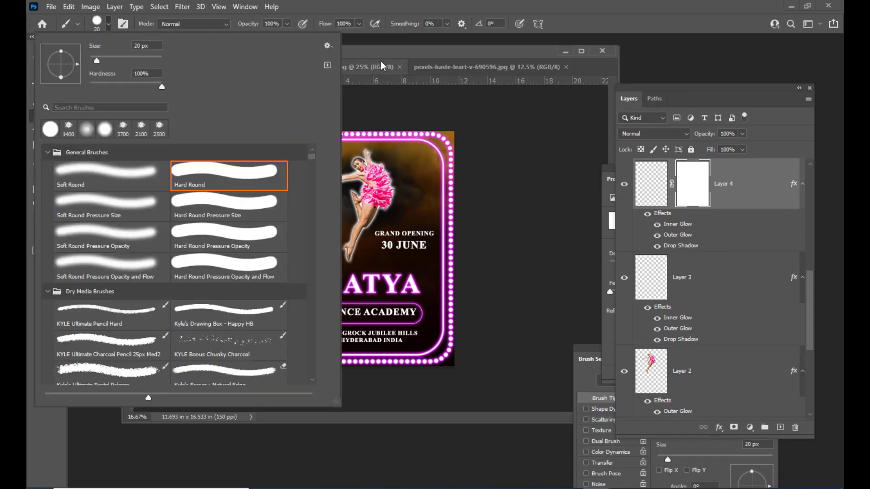
{"action": "left_click", "coordinate": [384, 55]}
{"action": "left_click_drag", "start_coordinate": [385, 55], "coordinate": [397, 55]}
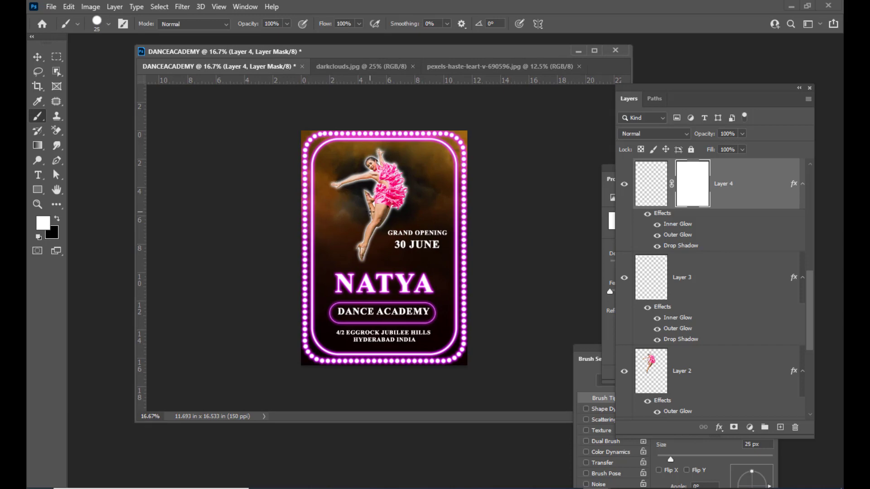
{"action": "key", "text": "bracketright"}
{"action": "key", "text": "bracketright"}
{"action": "key", "text": "bracketright"}
{"action": "key", "text": "bracketright"}
{"action": "key", "text": "bracketright"}
{"action": "key", "text": "bracketright"}
{"action": "key", "text": "bracketright"}
{"action": "key", "text": "bracketright"}
{"action": "key", "text": "bracketright"}
{"action": "key", "text": "bracketright"}
{"action": "key", "text": "bracketright"}
{"action": "key", "text": "bracketleft"}
{"action": "key", "text": "bracketright"}
{"action": "left_click", "coordinate": [57, 218]}
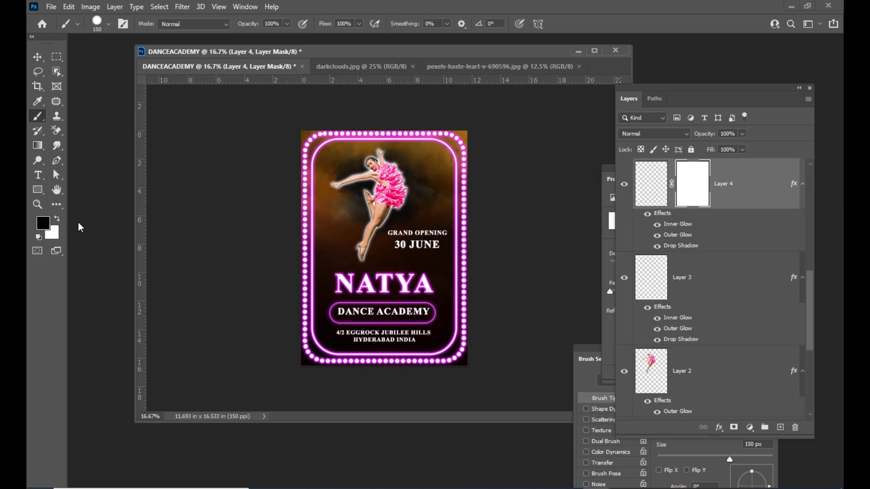
Paint black on the mask to hide the inner border's left, top, right and bottom sections.
{"action": "left_click_drag", "start_coordinate": [312, 181], "coordinate": [307, 319]}
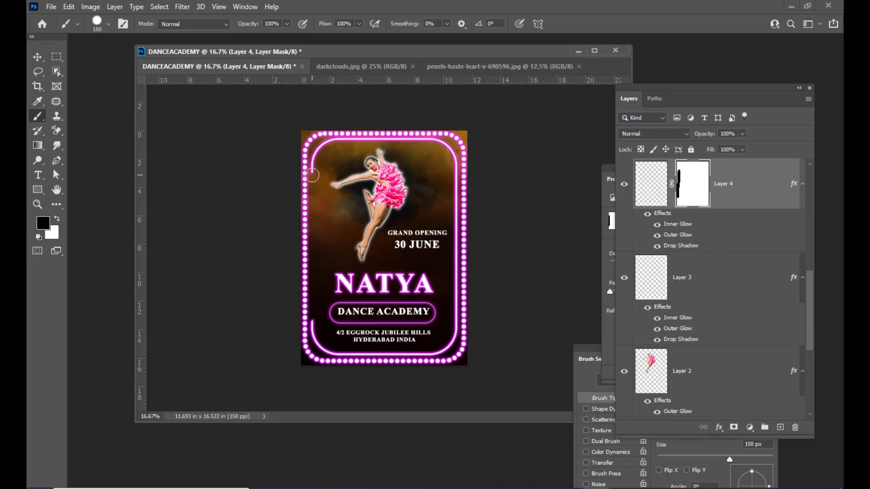
{"action": "left_click_drag", "start_coordinate": [312, 178], "coordinate": [310, 157]}
{"action": "mouse_move", "coordinate": [317, 150]}
{"action": "left_mouse_down"}
{"action": "mouse_move", "coordinate": [351, 138]}
{"action": "mouse_move", "coordinate": [406, 139]}
{"action": "left_mouse_up"}
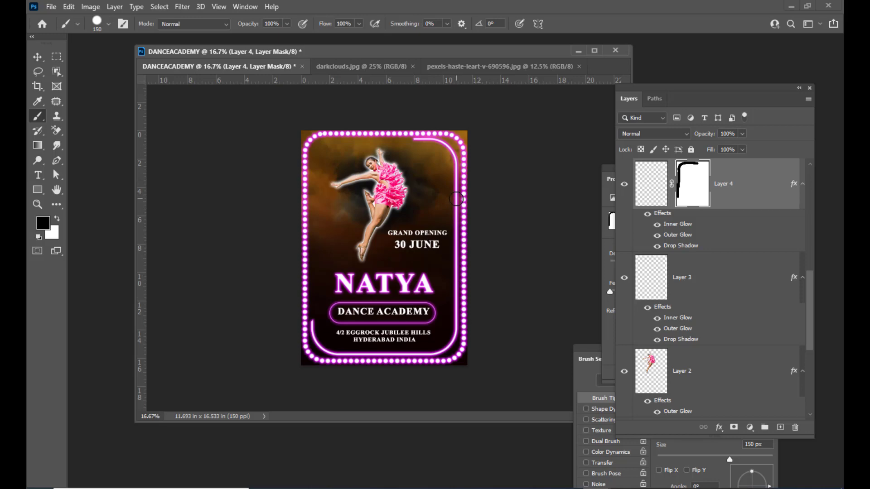
{"action": "mouse_move", "coordinate": [456, 198]}
{"action": "left_mouse_down"}
{"action": "mouse_move", "coordinate": [459, 335]}
{"action": "mouse_move", "coordinate": [427, 357]}
{"action": "mouse_move", "coordinate": [353, 358]}
{"action": "left_mouse_up"}
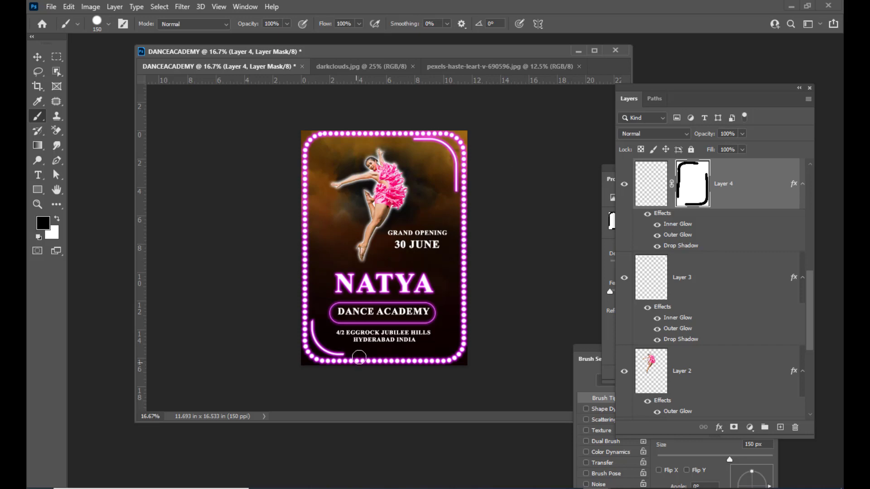
{"action": "left_click_drag", "start_coordinate": [341, 356], "coordinate": [349, 356]}
Paint white on Layer 4's mask to extend the lower-left arc and restore part of the top line.
{"action": "left_click", "coordinate": [57, 219]}
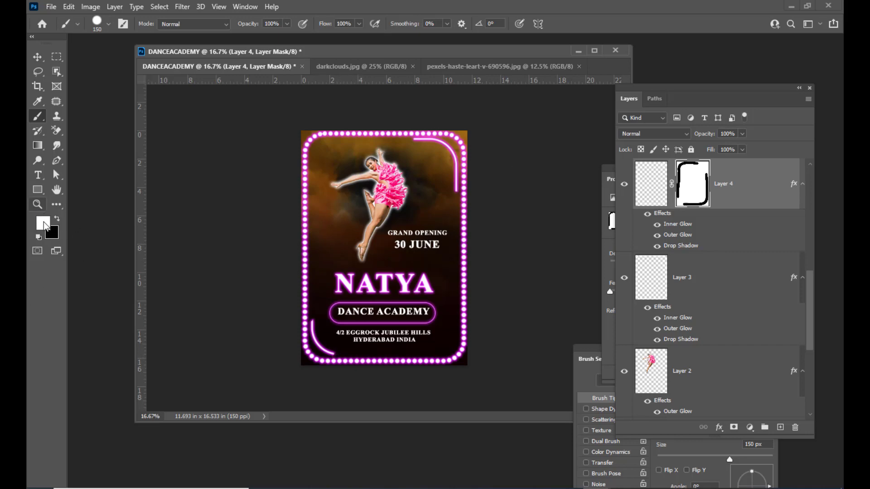
{"action": "left_click_drag", "start_coordinate": [335, 355], "coordinate": [427, 357]}
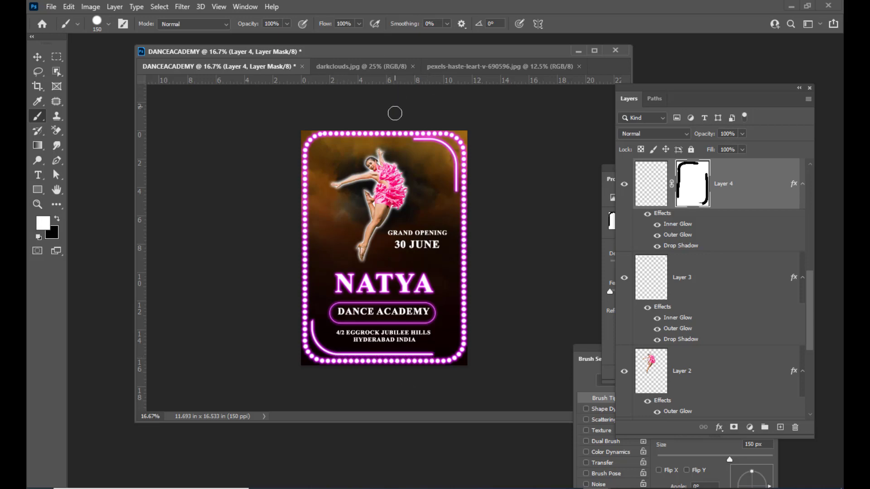
{"action": "left_click_drag", "start_coordinate": [413, 139], "coordinate": [343, 140]}
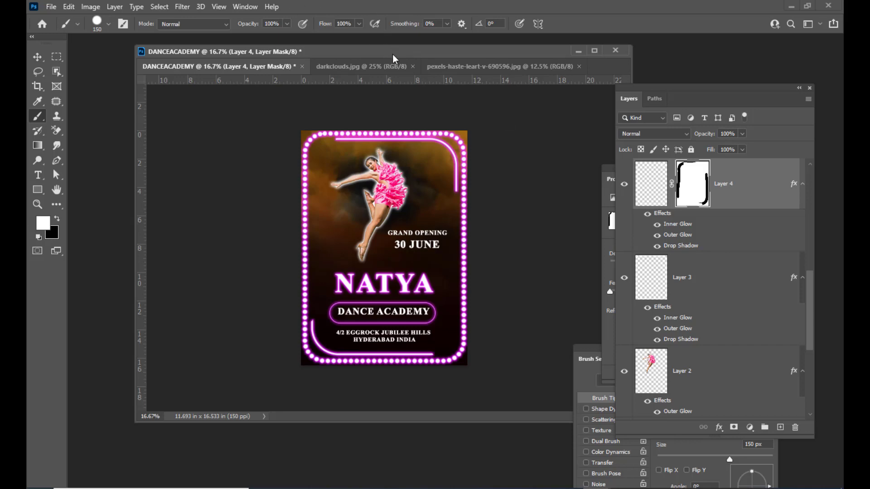
{"action": "left_click_drag", "start_coordinate": [394, 55], "coordinate": [388, 61]}
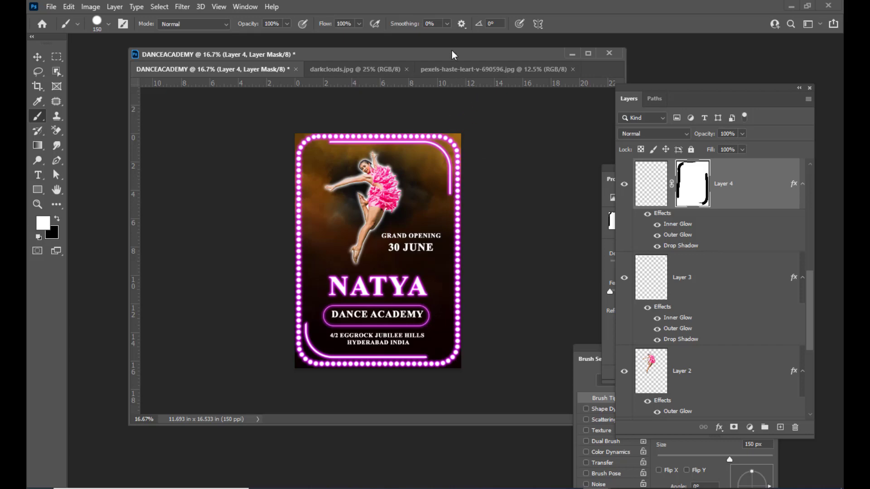
{"action": "left_click_drag", "start_coordinate": [441, 48], "coordinate": [441, 48]}
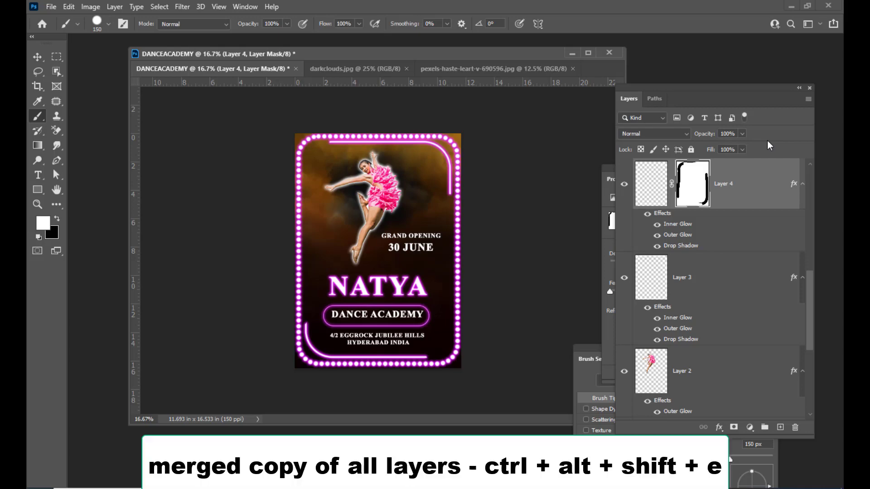
Stamp all visible layers into a new merged Layer 5 with Ctrl+Alt+Shift+E.
{"action": "key", "text": "ctrl+alt+shift+e"}
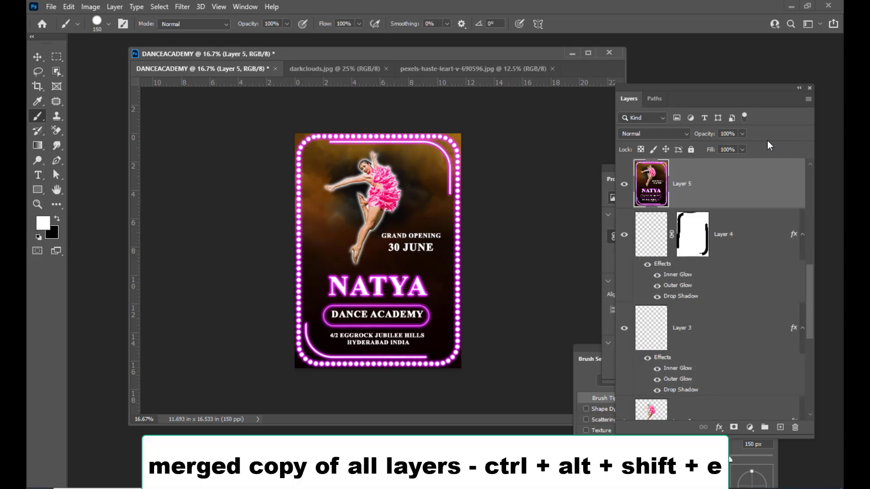
{"action": "left_click_drag", "start_coordinate": [396, 51], "coordinate": [409, 66]}
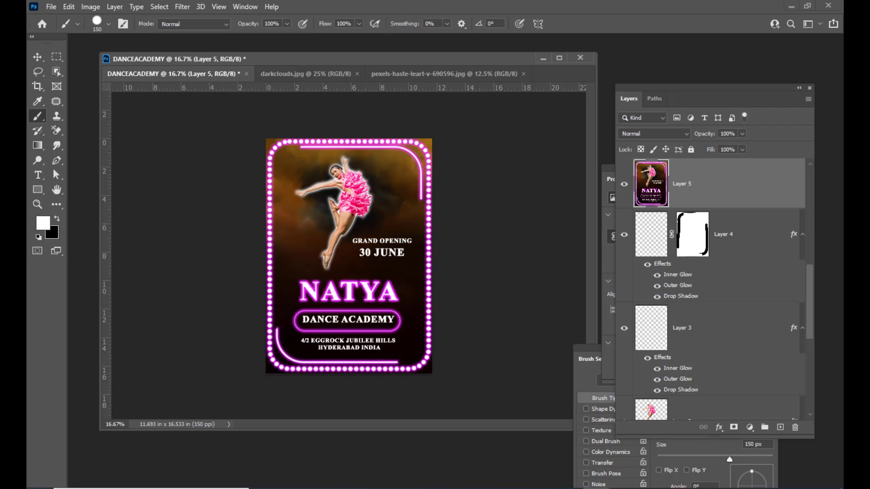
{"action": "left_click_drag", "start_coordinate": [397, 59], "coordinate": [406, 58]}
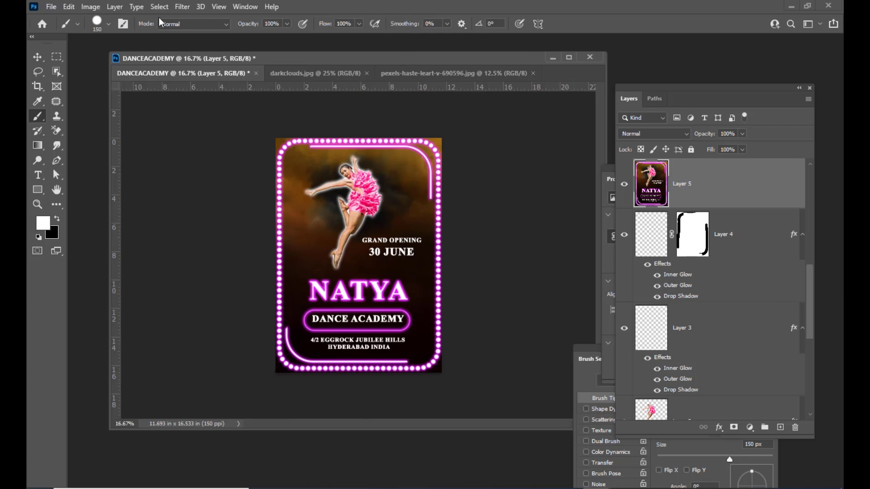
Convert the poster to CMYK Color, discarding the adjustment layer and using the U.S. Web Coated (SWOP) v2 profile.
{"action": "left_click_drag", "start_coordinate": [250, 58], "coordinate": [264, 56]}
{"action": "left_click", "coordinate": [90, 7]}
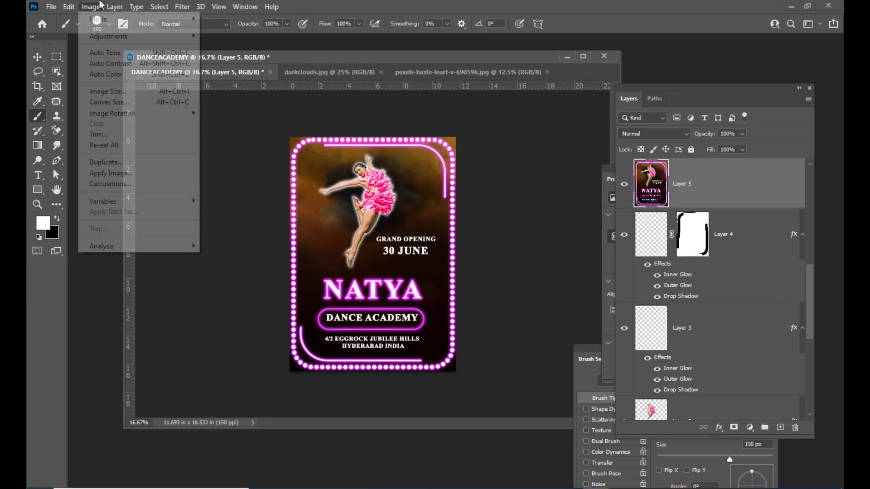
{"action": "mouse_move", "coordinate": [131, 23]}
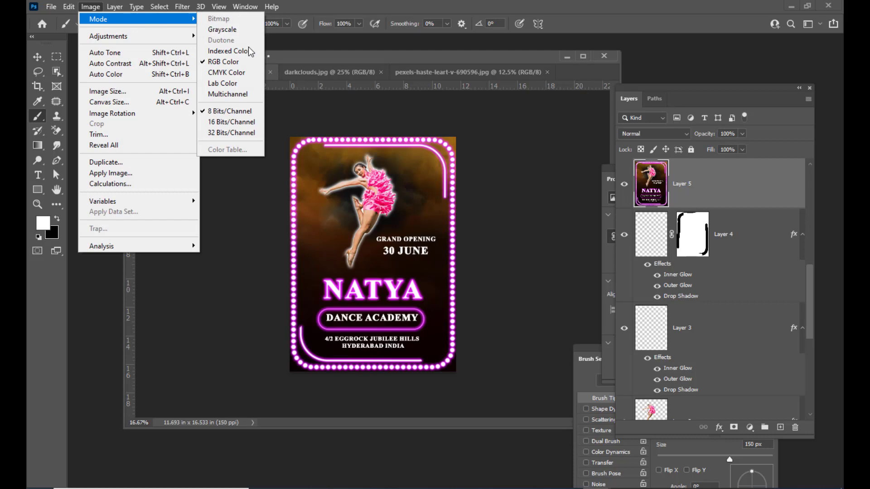
{"action": "left_click", "coordinate": [245, 73]}
{"action": "left_click_drag", "start_coordinate": [430, 149], "coordinate": [430, 68]}
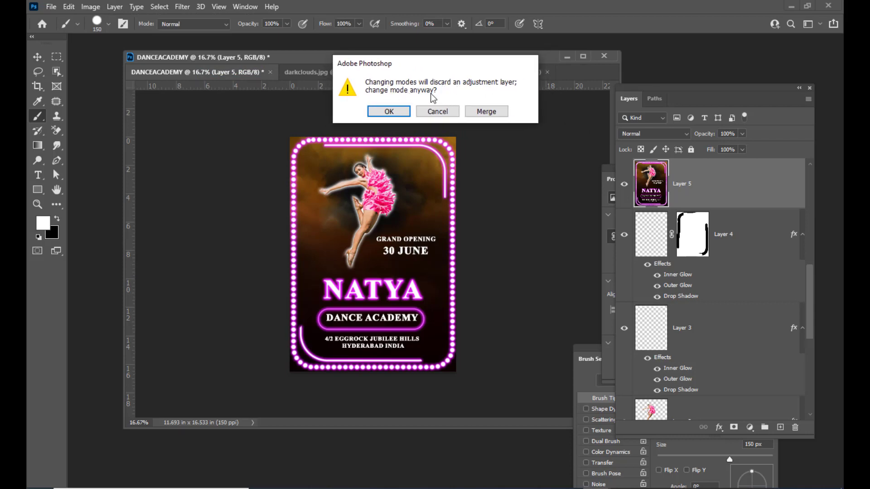
{"action": "left_click", "coordinate": [388, 112]}
{"action": "mouse_move", "coordinate": [438, 71]}
{"action": "left_mouse_down"}
{"action": "mouse_move", "coordinate": [498, 62]}
{"action": "mouse_move", "coordinate": [451, 80]}
{"action": "left_mouse_up"}
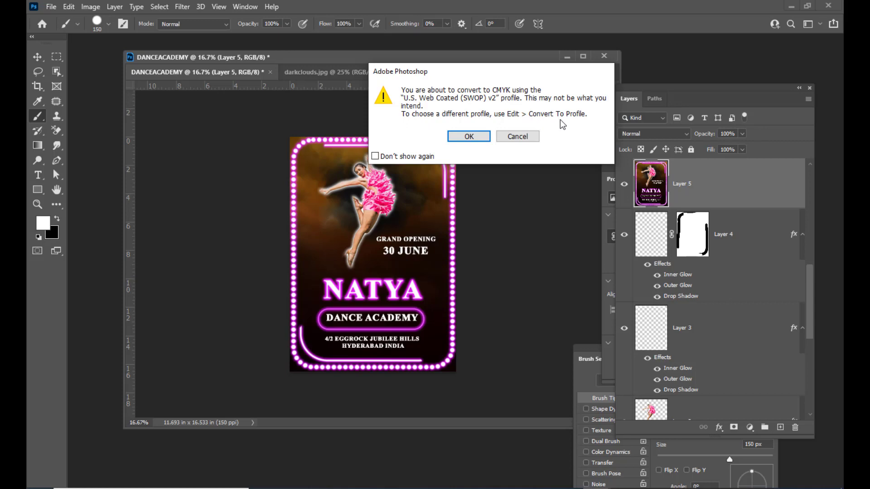
{"action": "left_click_drag", "start_coordinate": [508, 80], "coordinate": [445, 67]}
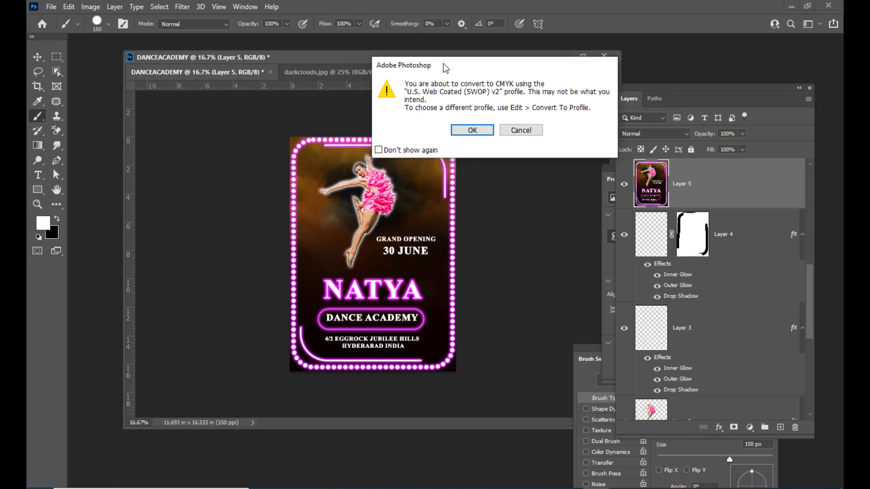
{"action": "left_click", "coordinate": [472, 129]}
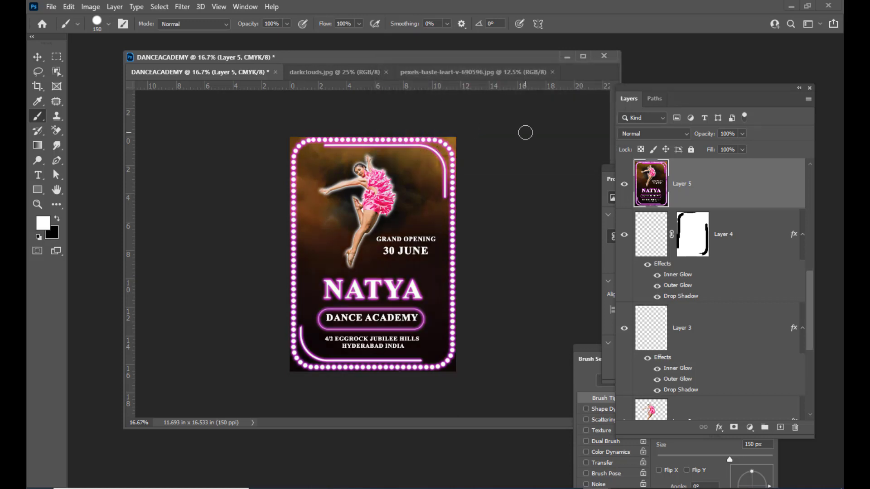
{"action": "left_click_drag", "start_coordinate": [374, 57], "coordinate": [381, 58]}
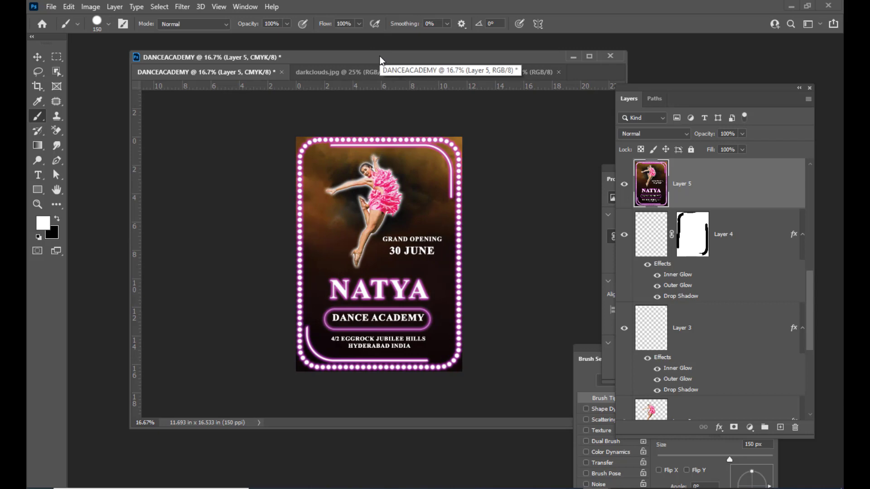
{"action": "left_click_drag", "start_coordinate": [379, 57], "coordinate": [389, 57]}
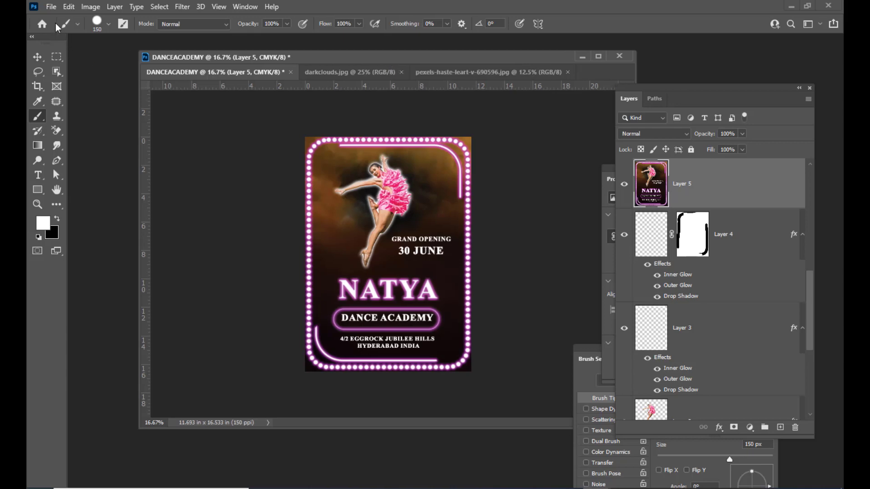
Start a Save As to the Desktop, replacing the DANCEACADEMY name with natyadanceacademy.
{"action": "left_click", "coordinate": [51, 6]}
{"action": "left_click", "coordinate": [80, 145]}
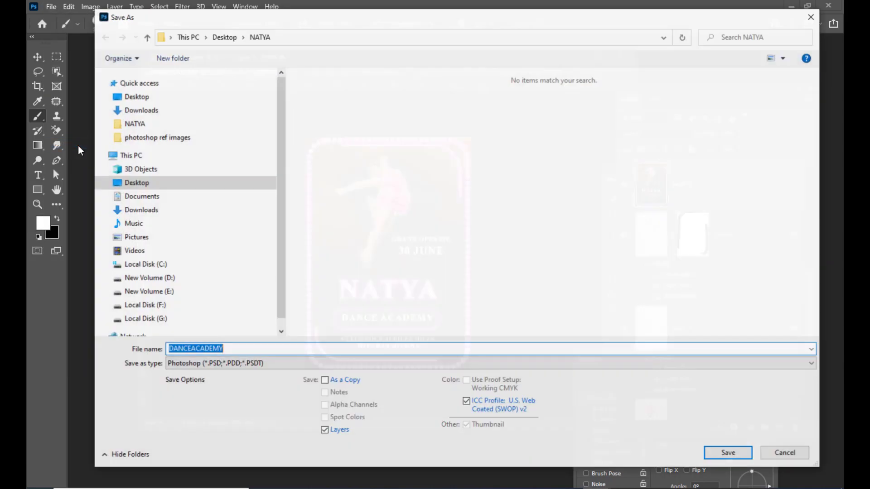
{"action": "left_click", "coordinate": [168, 97]}
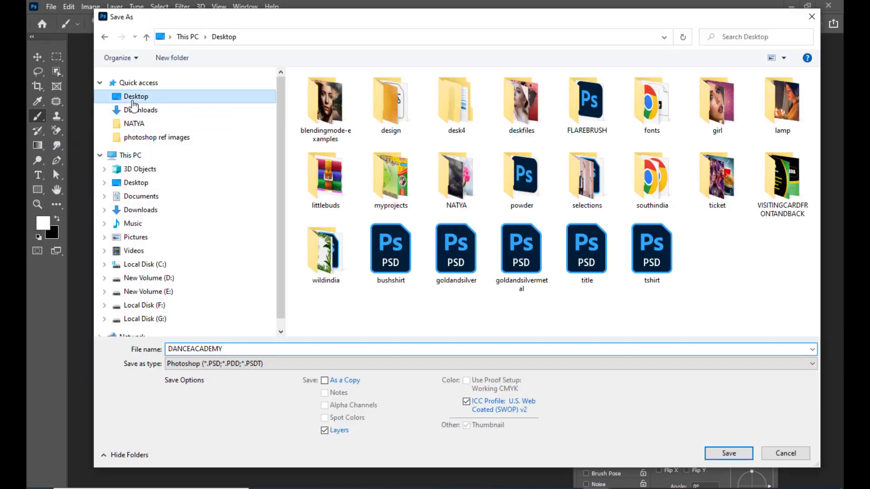
{"action": "double_click", "coordinate": [233, 347]}
{"action": "key", "text": "BackSpace"}
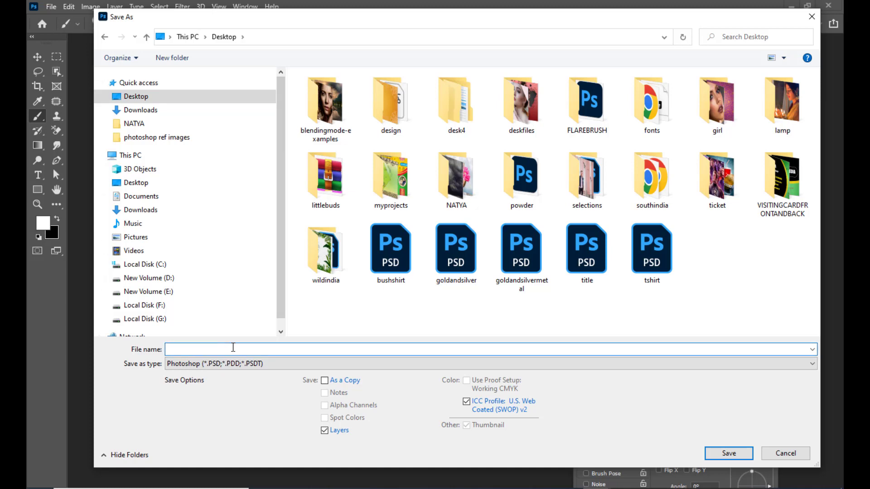
{"action": "type", "text": "natya"}
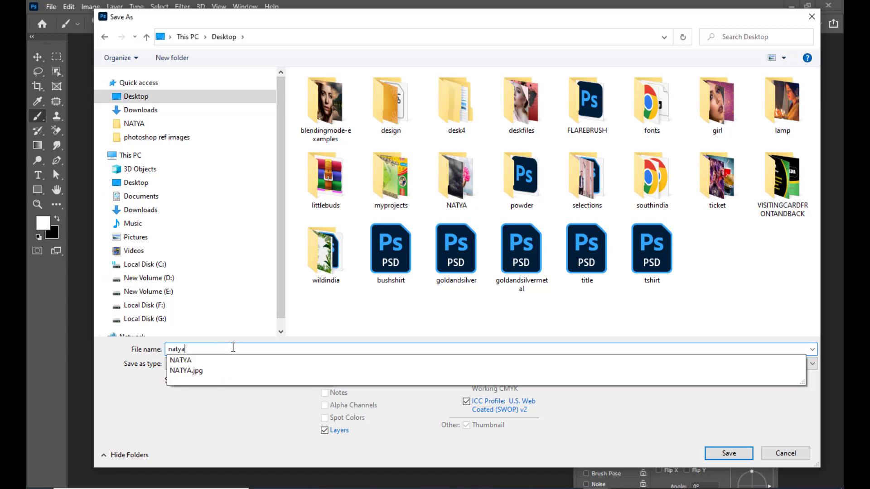
{"action": "type", "text": "dancea"}
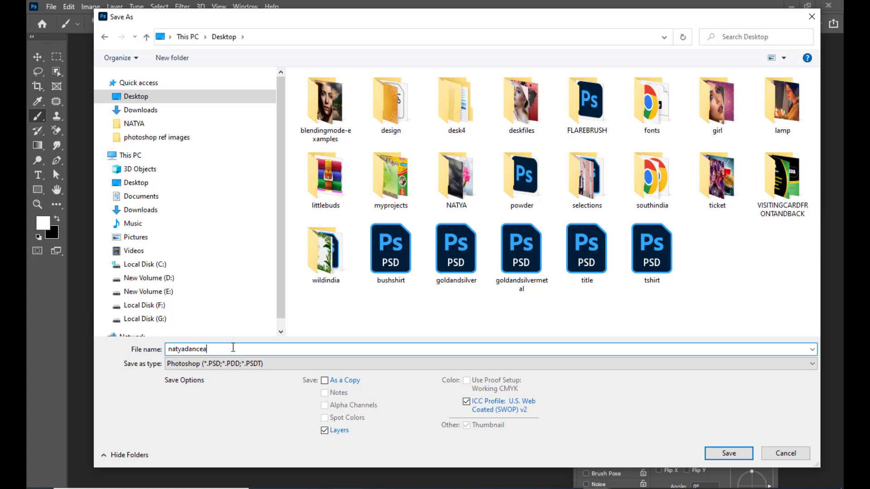
{"action": "type", "text": "cademy"}
Capitalise the name to Natyadanceacademy, set the format to JPEG, and save.
{"action": "left_click", "coordinate": [172, 349]}
{"action": "key", "text": "BackSpace"}
{"action": "type", "text": "N"}
{"action": "left_click", "coordinate": [236, 365]}
{"action": "left_click", "coordinate": [175, 418]}
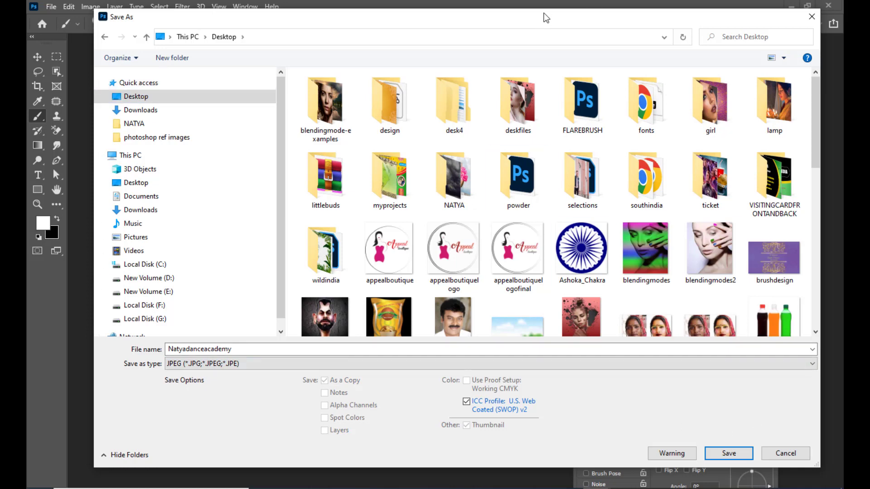
{"action": "left_click_drag", "start_coordinate": [544, 12], "coordinate": [530, 13]}
{"action": "left_click", "coordinate": [715, 452]}
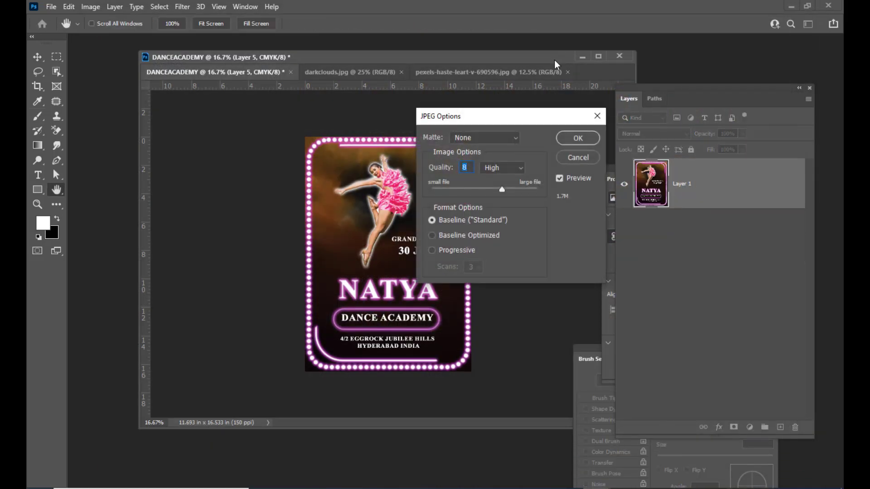
Set the JPEG Options quality to 8 (High) and confirm to finish saving.
{"action": "left_click_drag", "start_coordinate": [504, 116], "coordinate": [515, 114]}
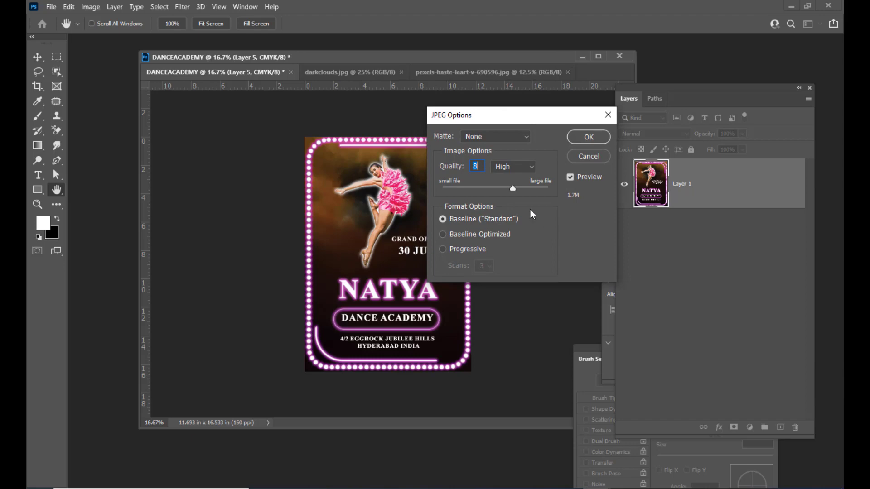
{"action": "mouse_move", "coordinate": [513, 189]}
{"action": "left_mouse_down"}
{"action": "mouse_move", "coordinate": [451, 196]}
{"action": "mouse_move", "coordinate": [501, 189]}
{"action": "left_mouse_up"}
{"action": "left_click_drag", "start_coordinate": [501, 118], "coordinate": [522, 119]}
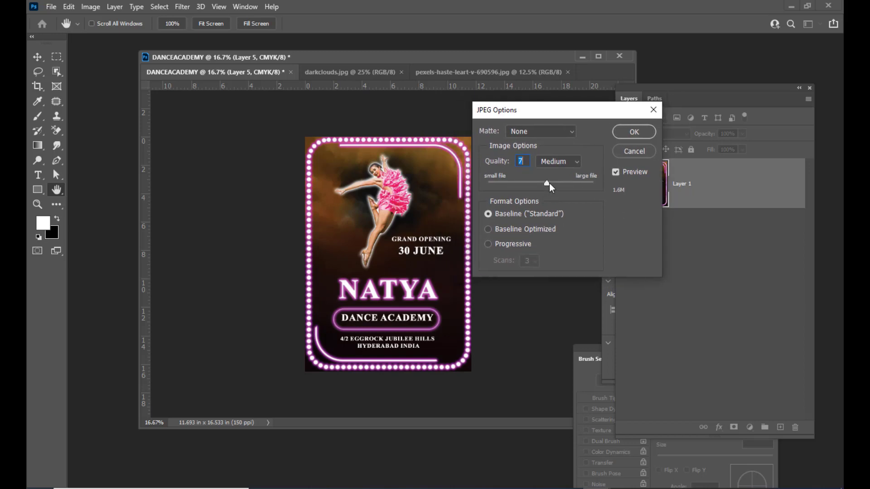
{"action": "left_click_drag", "start_coordinate": [548, 185], "coordinate": [555, 186]}
{"action": "left_click_drag", "start_coordinate": [567, 114], "coordinate": [556, 113]}
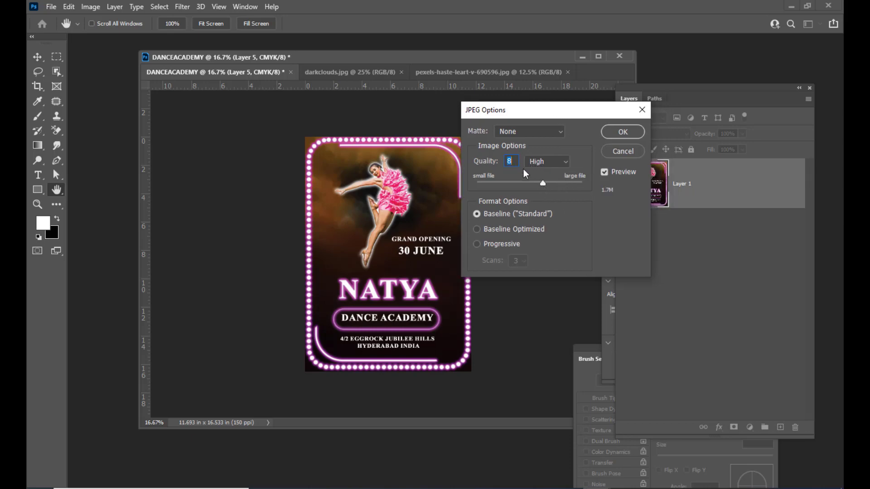
{"action": "mouse_move", "coordinate": [530, 114]}
{"action": "left_mouse_down"}
{"action": "mouse_move", "coordinate": [589, 121]}
{"action": "mouse_move", "coordinate": [541, 120]}
{"action": "left_mouse_up"}
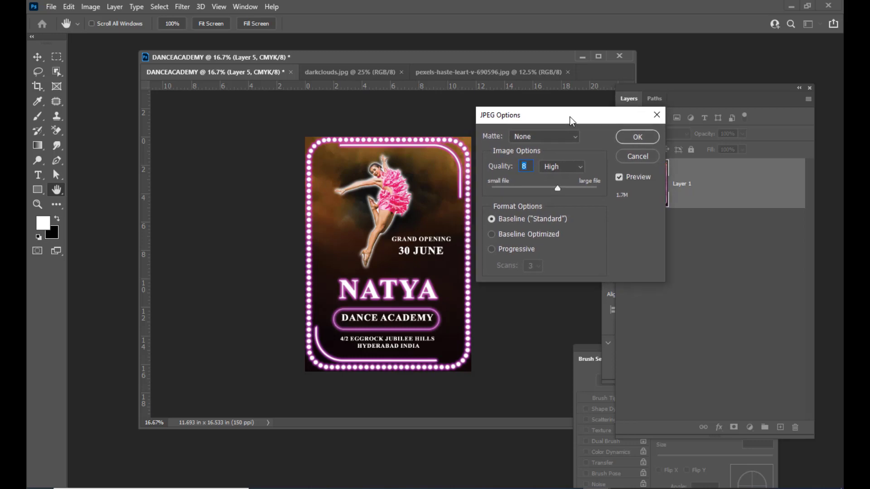
{"action": "left_click", "coordinate": [649, 137]}
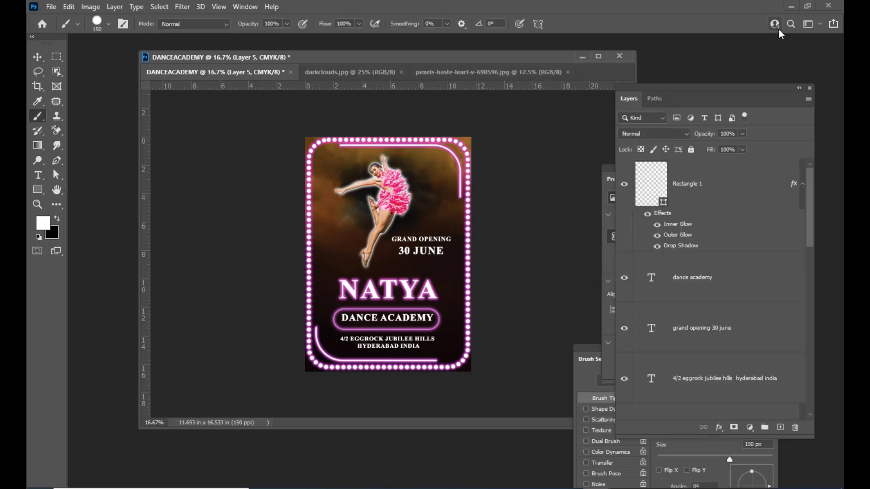